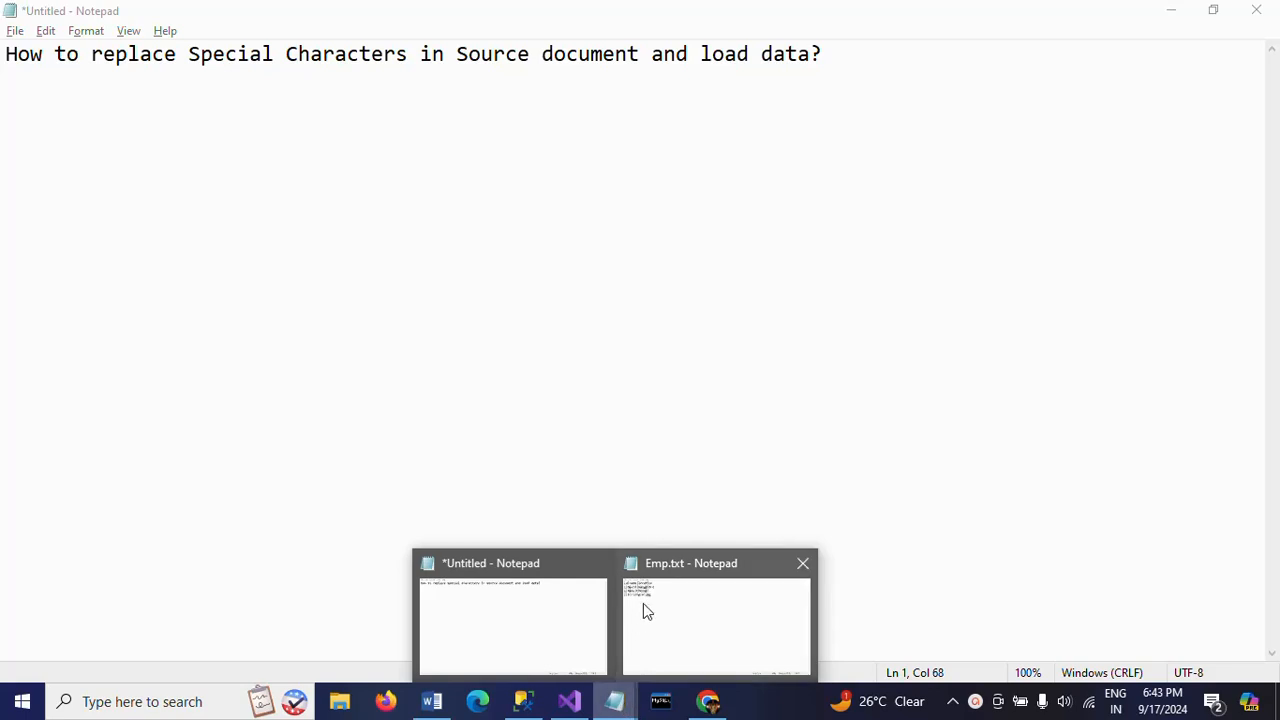
- Open the Emp.txt window in Notepad and examine the special characters in the name and location values
left_click(643, 605)
left_click(6, 53)
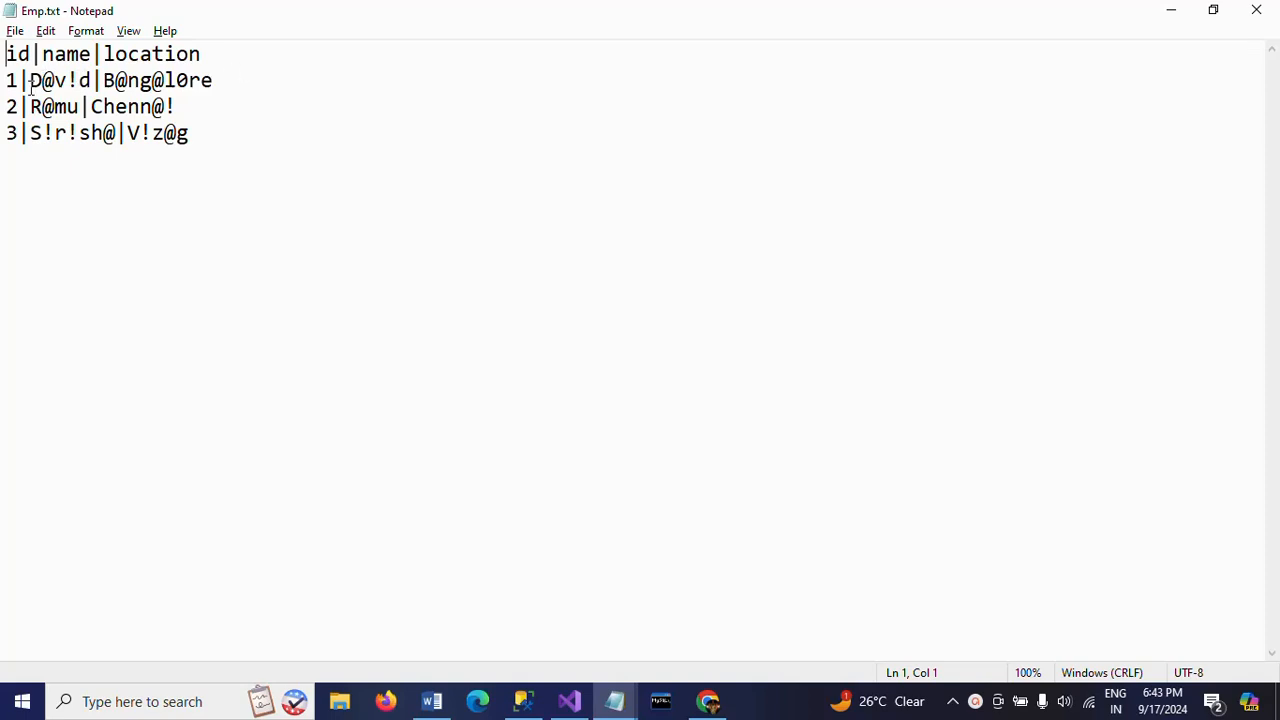
left_click(30, 82)
left_click(91, 82, "shift")
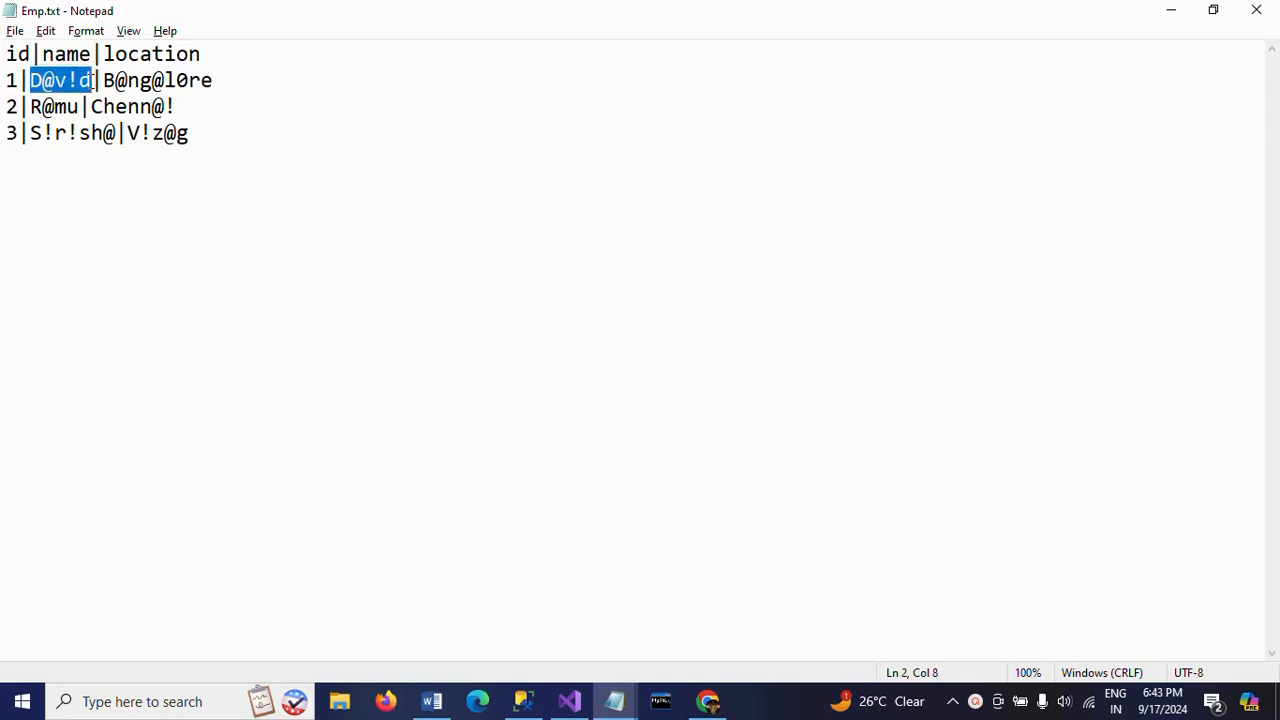
left_click(104, 81)
left_click(216, 81, "shift")
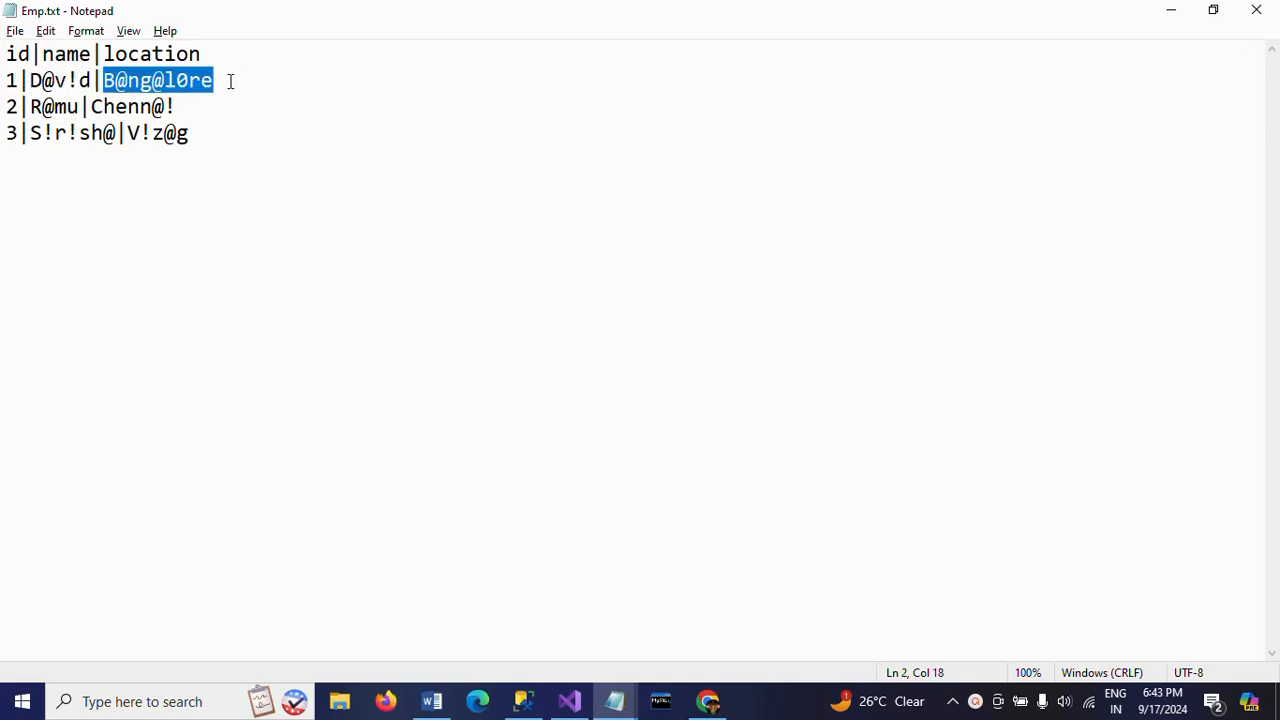
left_click(50, 81)
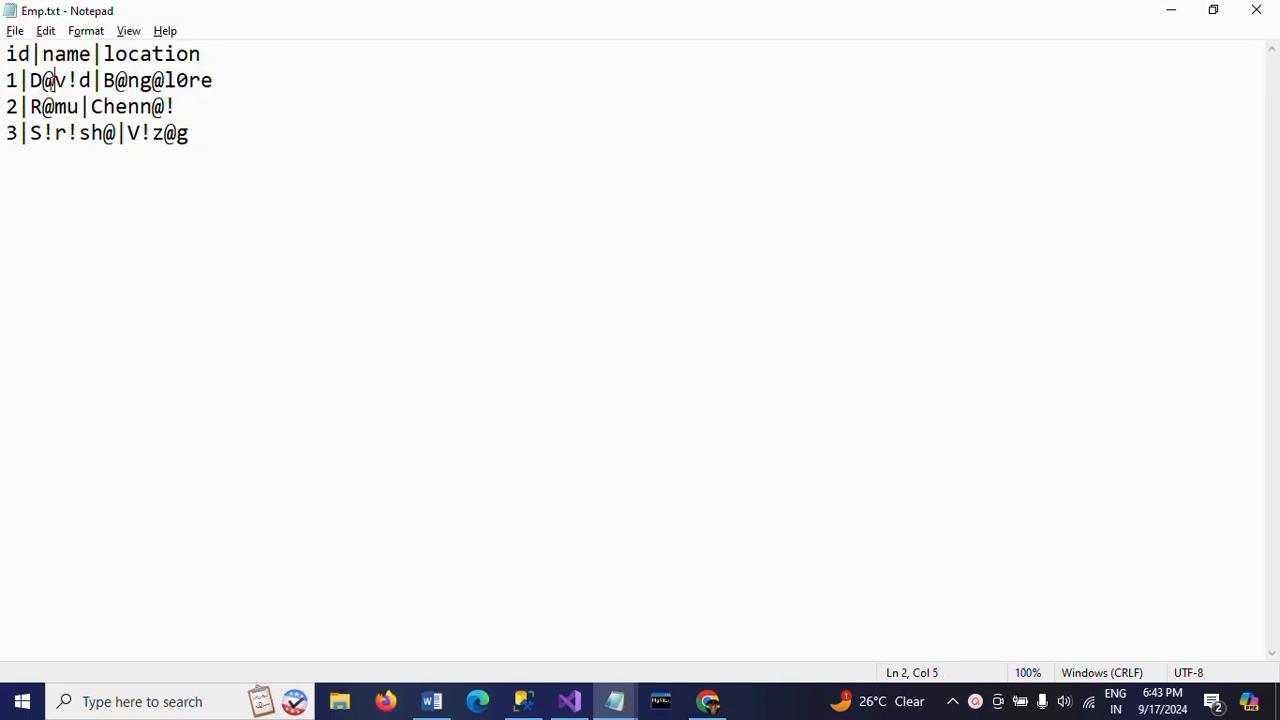
left_click(77, 82)
left_click(55, 81)
left_click(179, 84)
left_click(29, 107)
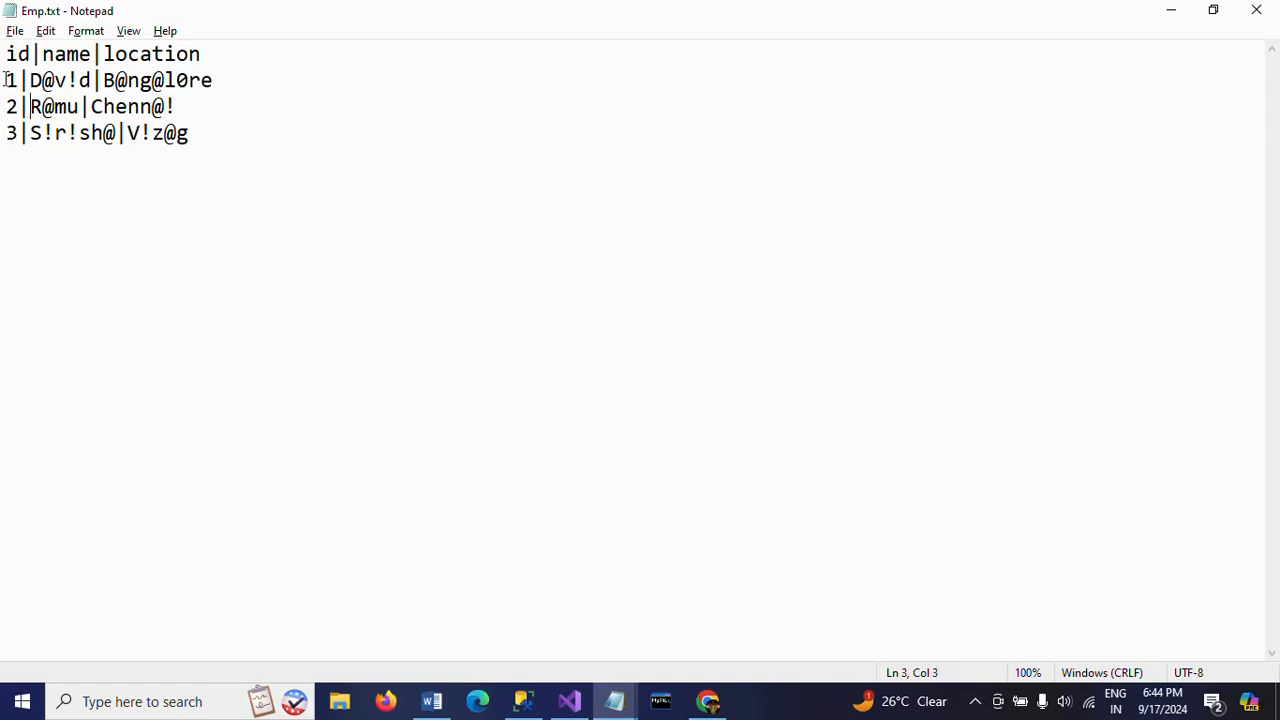
left_click(6, 80)
left_click_drag(6, 80, 212, 141)
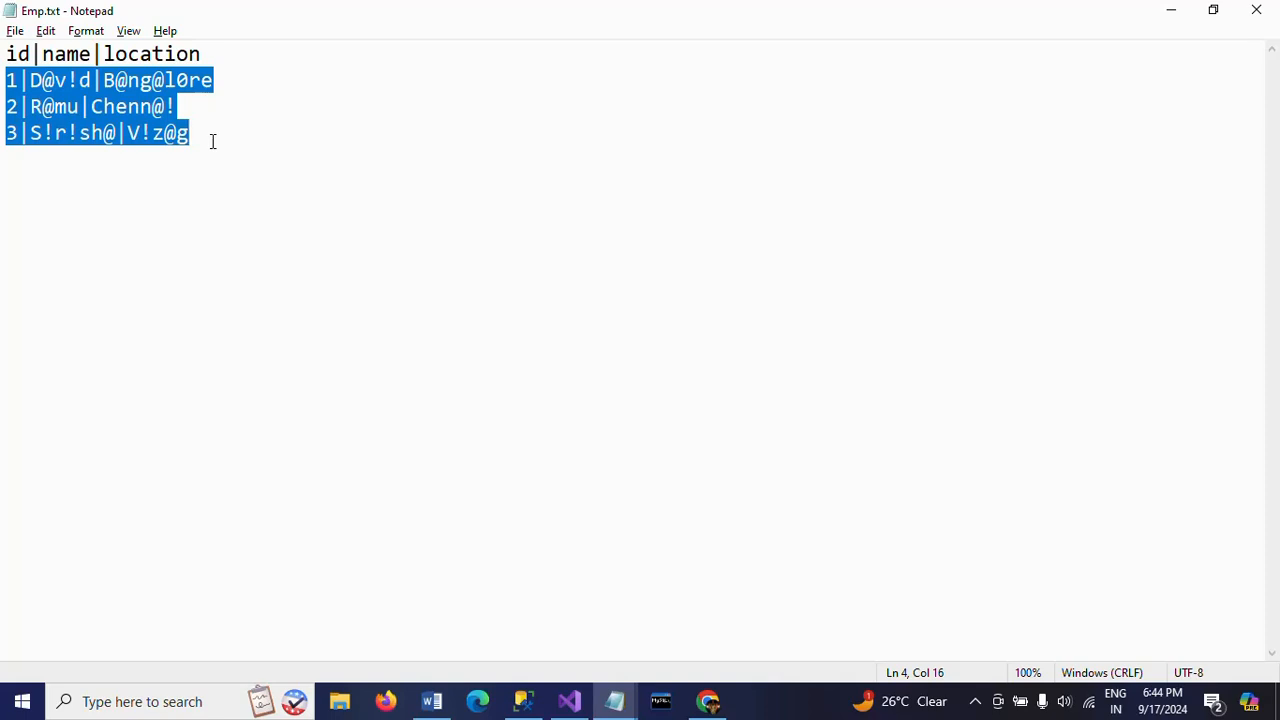
- Add character mapping notes below the records in Emp.txt: "a - @", "i - !" and "o - 0", on separate lines
left_click(212, 141)
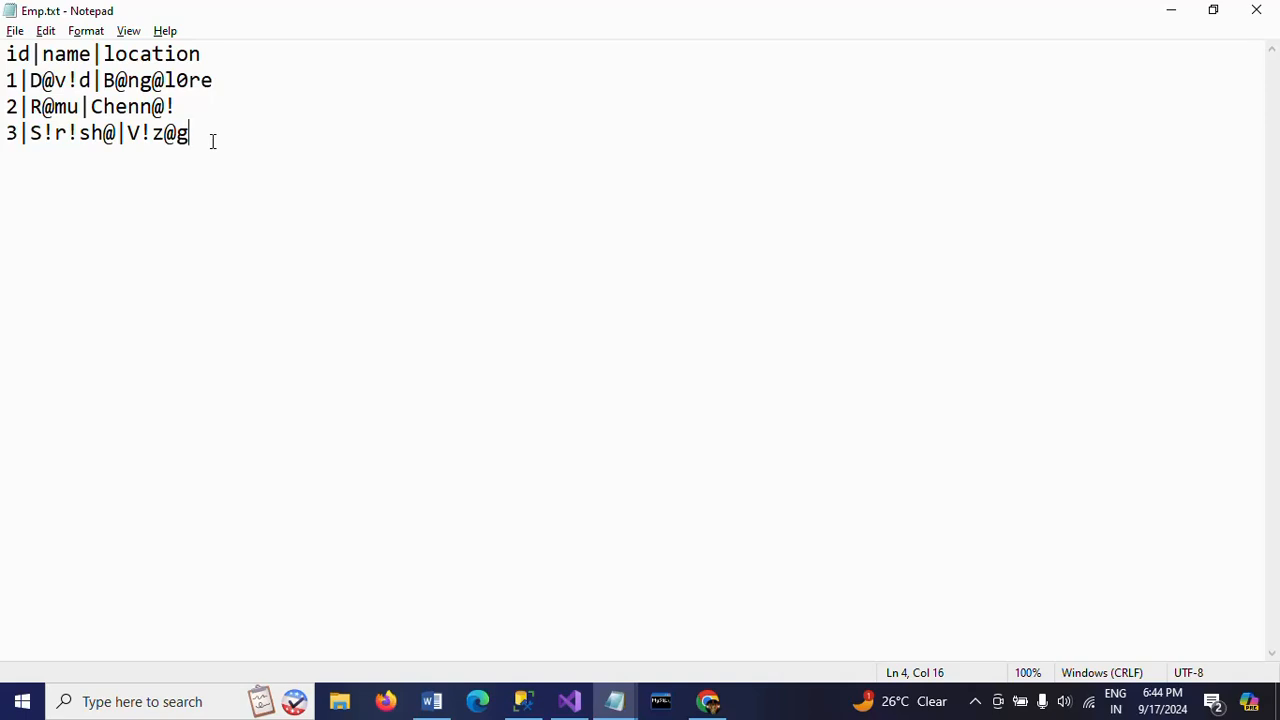
key("Return")
key("Return")
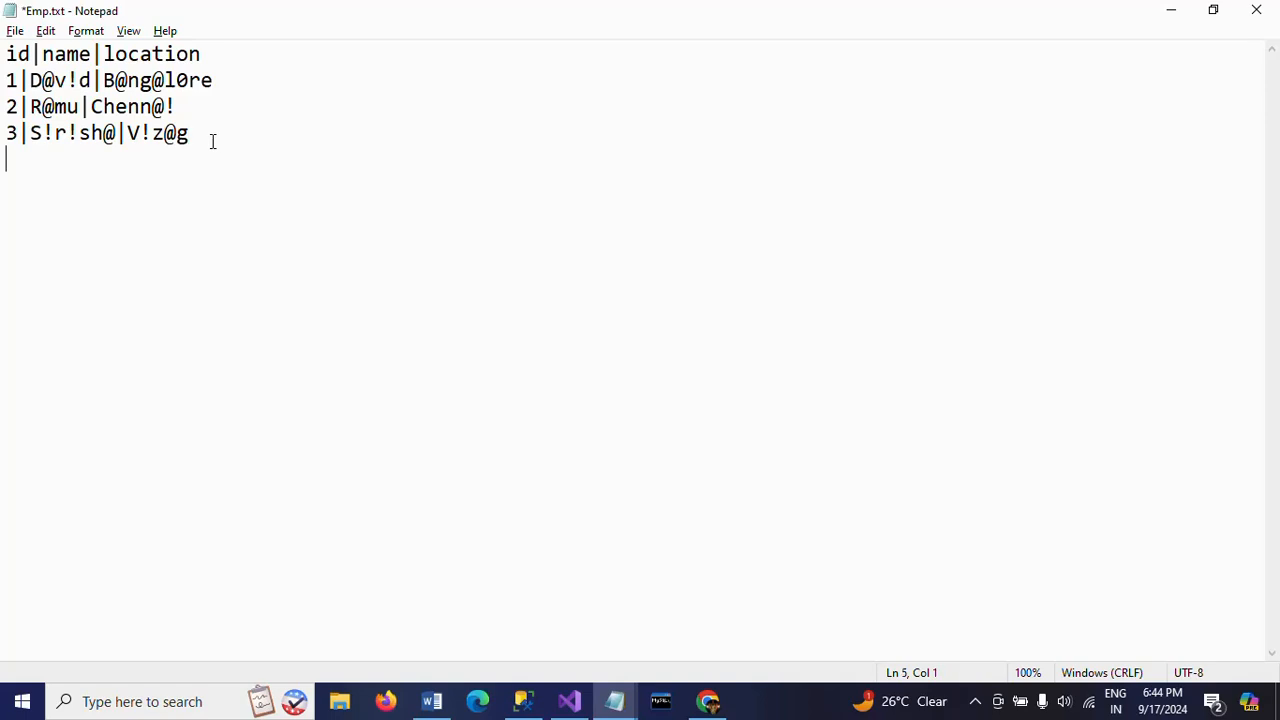
type("a ")
type("- ")
type("@")
type("in")
key("BackSpace")
type("- !")
key("Return")
type("o - )")
key("BackSpace")
type("0")
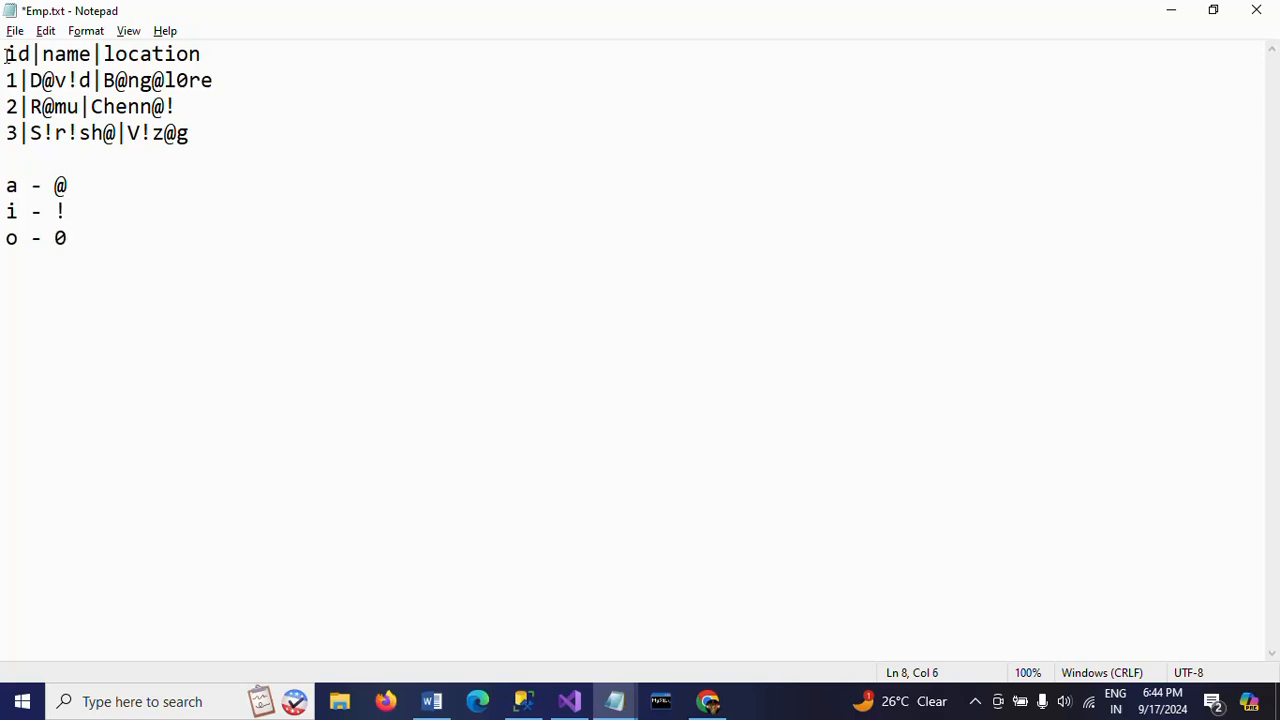
left_click_drag(6, 53, 208, 135)
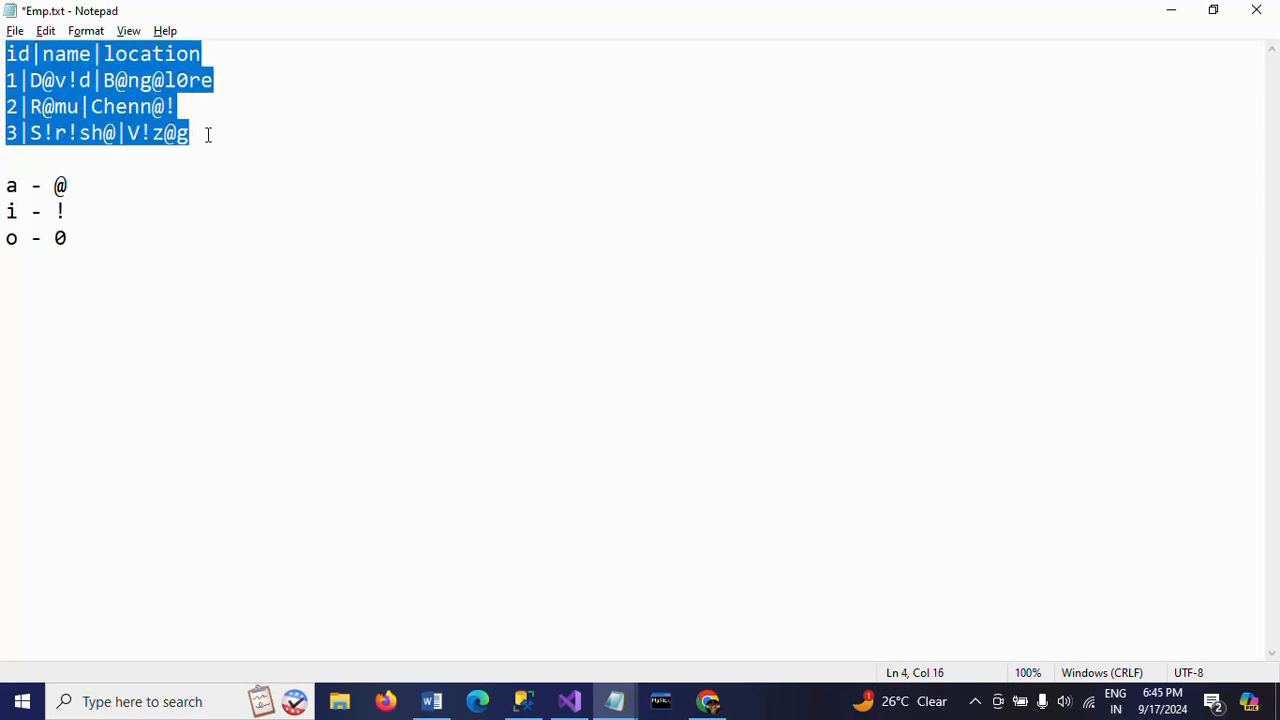
left_click(240, 135)
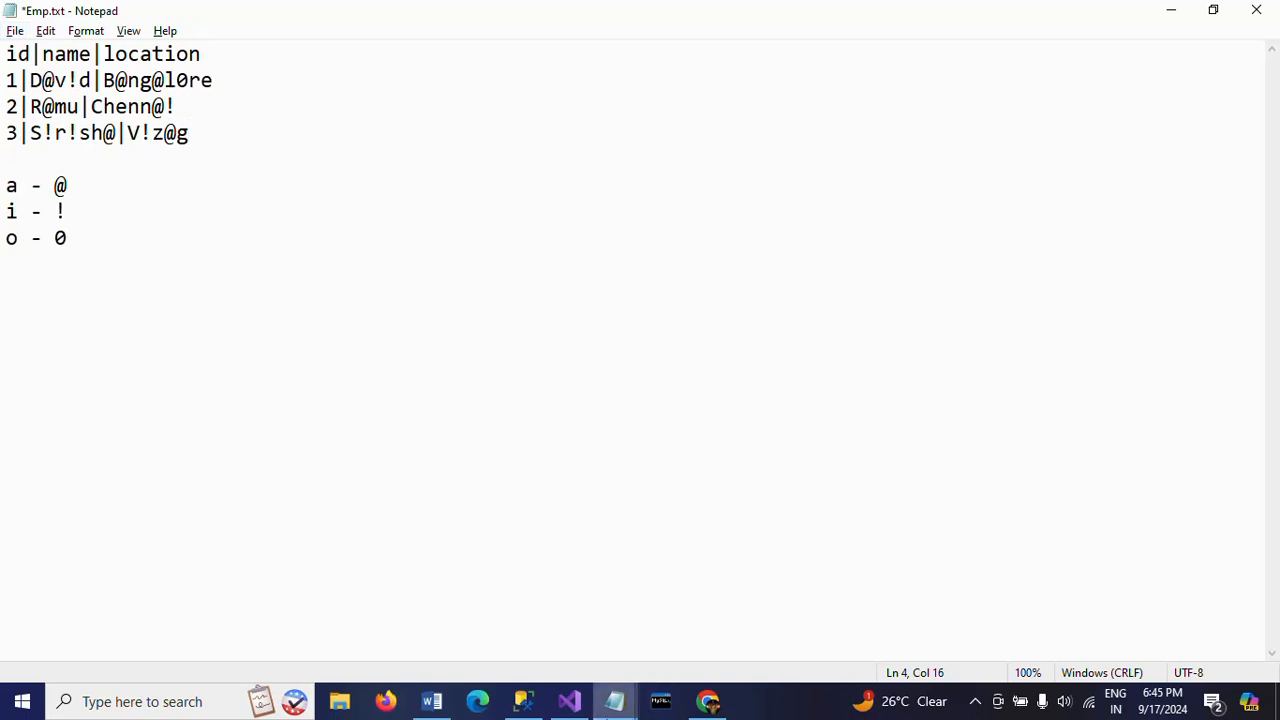
- Switch to Visual Studio, add a Data Flow Task to Package1's control flow and open its data flow
left_click(569, 701)
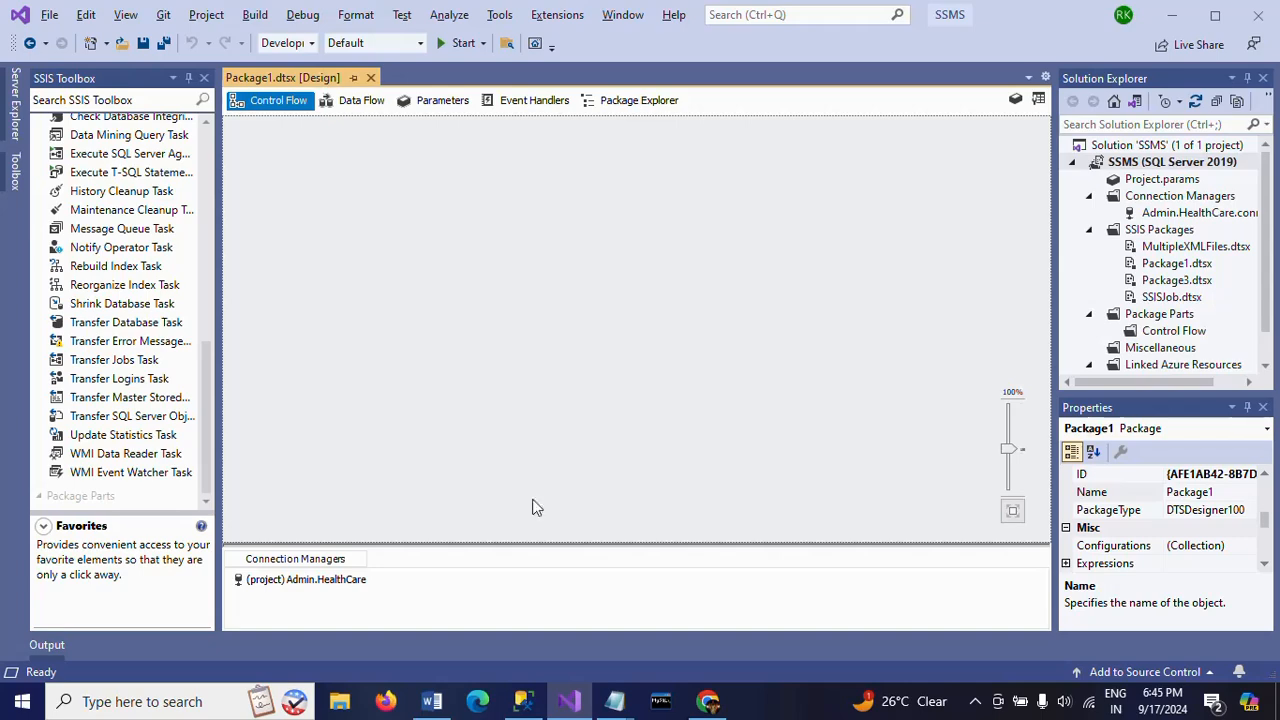
left_click(522, 701)
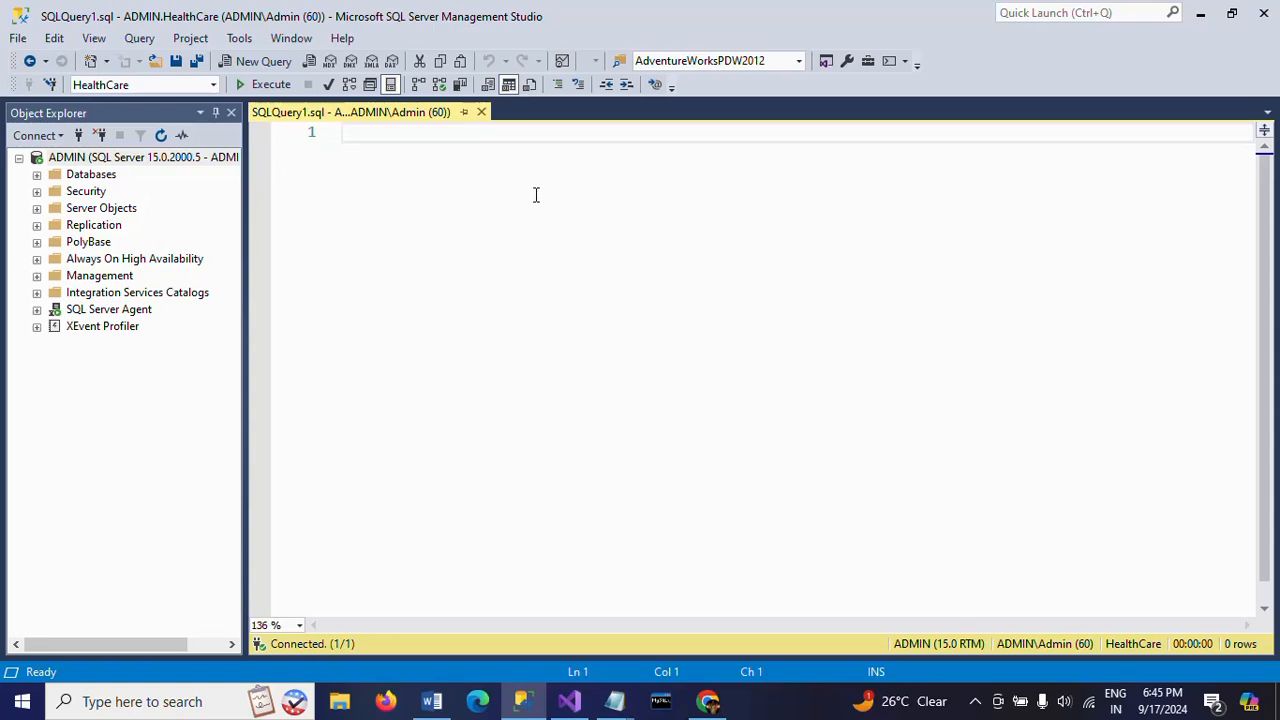
key("alt+Tab")
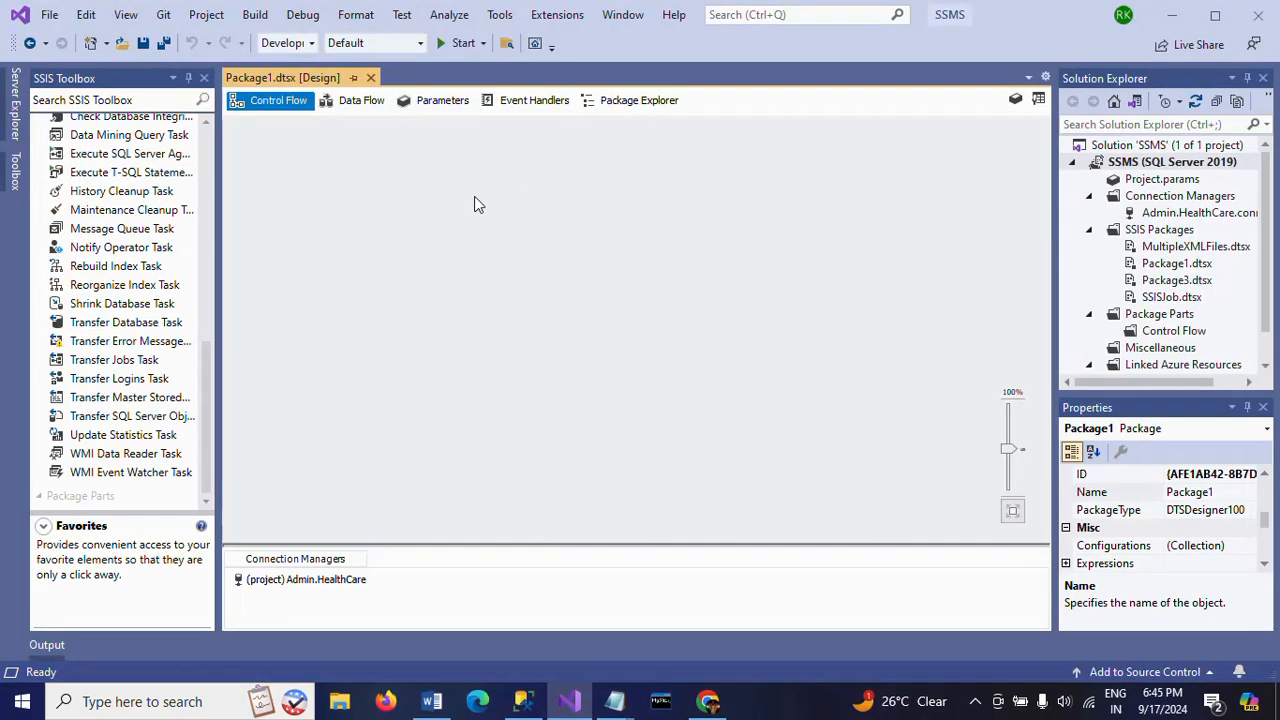
left_click(202, 146)
left_click(202, 146)
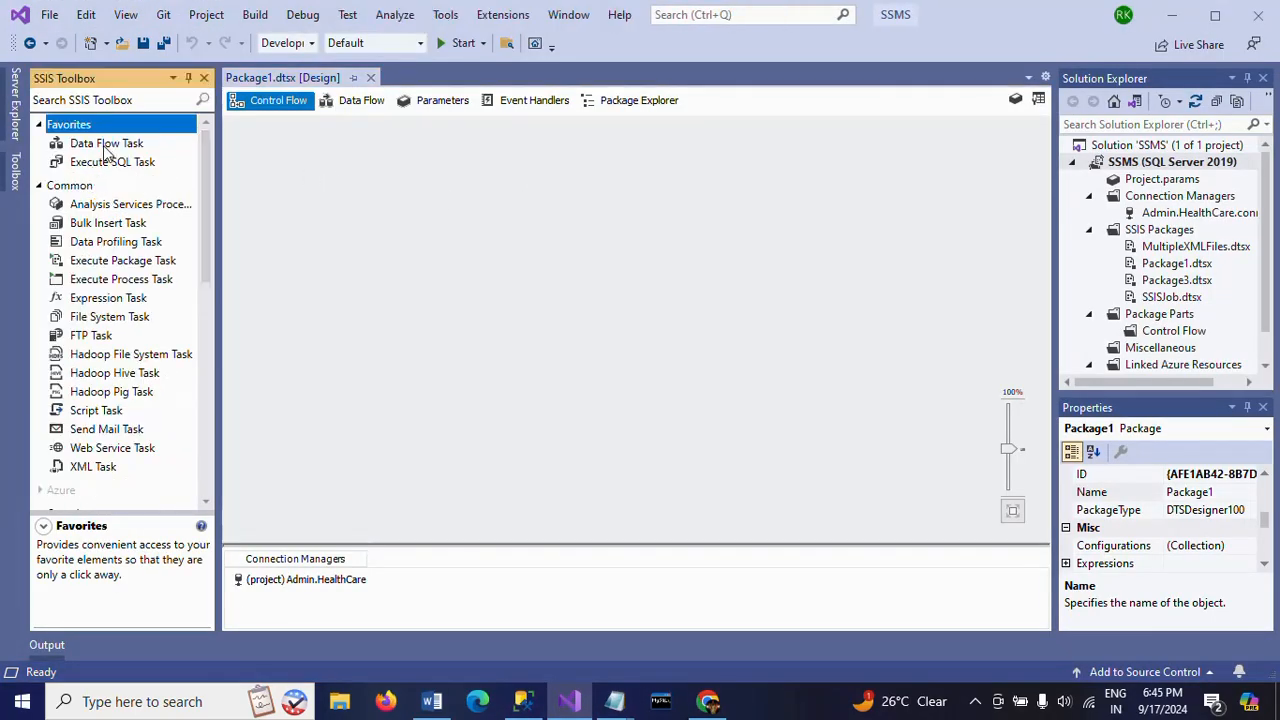
left_click_drag(105, 146, 482, 170)
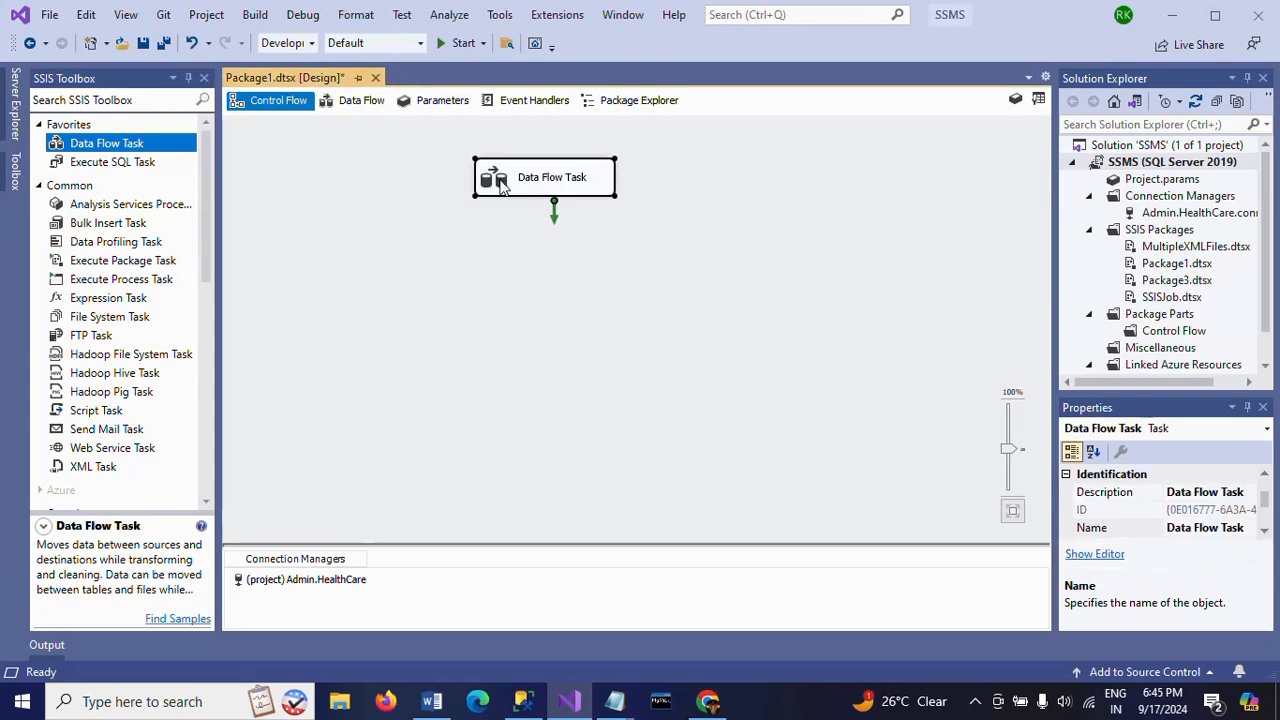
double_click(497, 178)
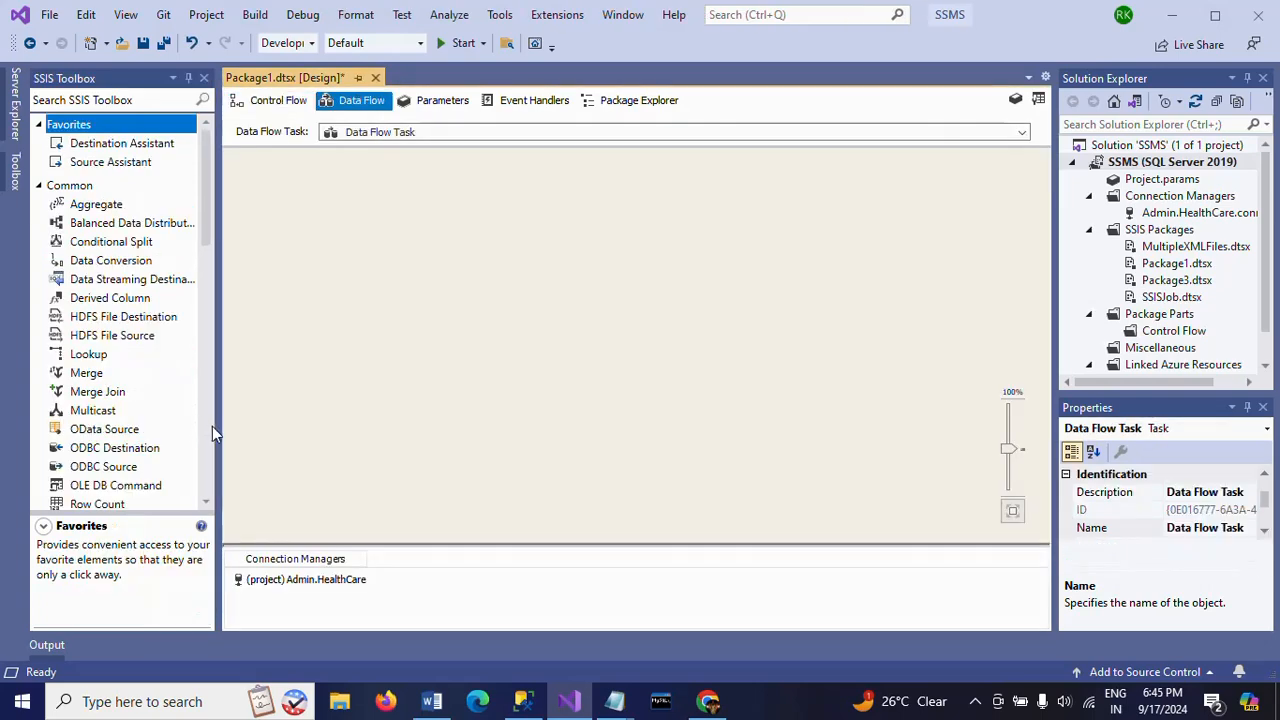
- Add a Flat File Source to the data flow and open its editor
left_click(212, 426)
left_click(212, 426)
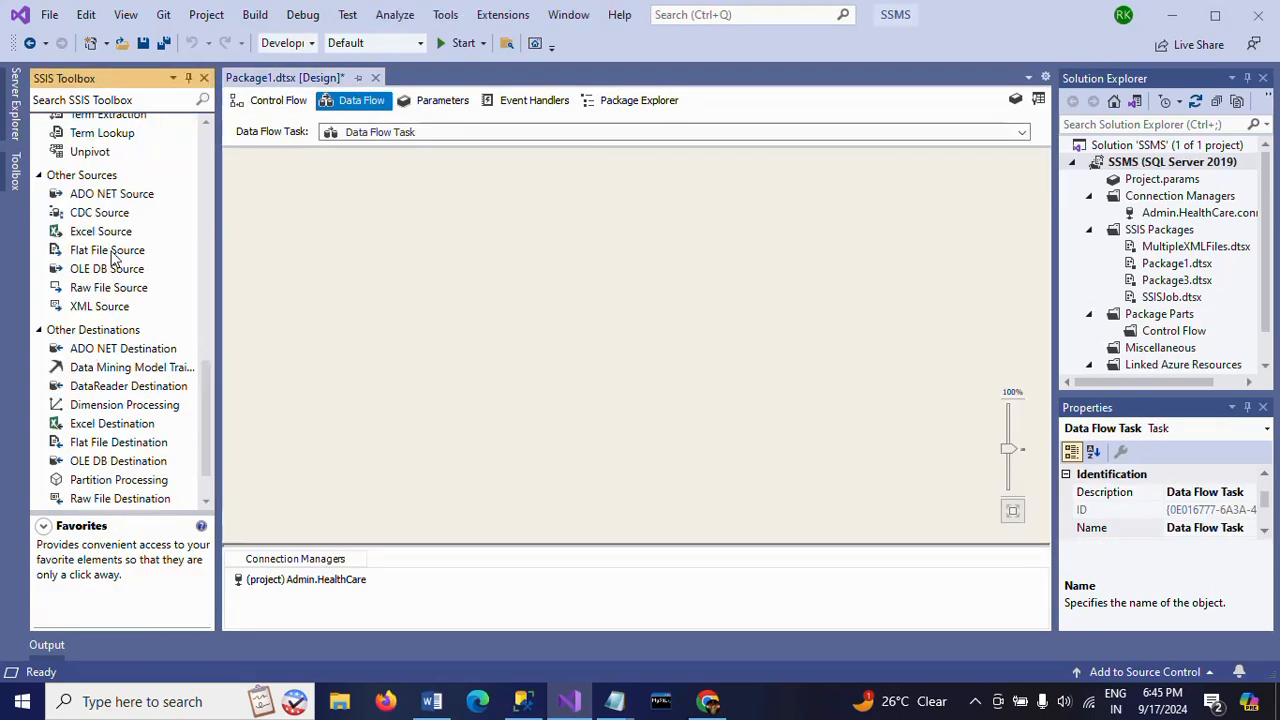
left_click_drag(110, 250, 540, 212)
double_click(541, 207)
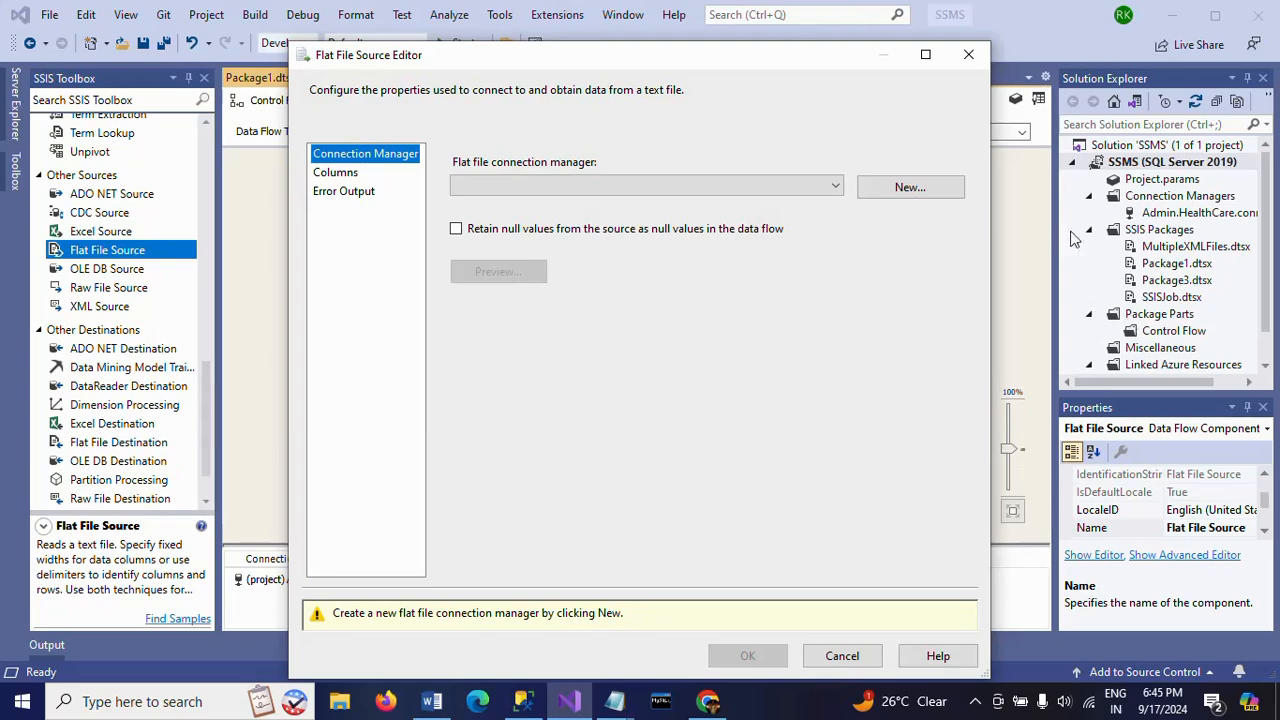
- Create a flat file connection manager for Emp.txt on the Desktop, check its columns and preview, and accept it for the source
left_click(893, 190)
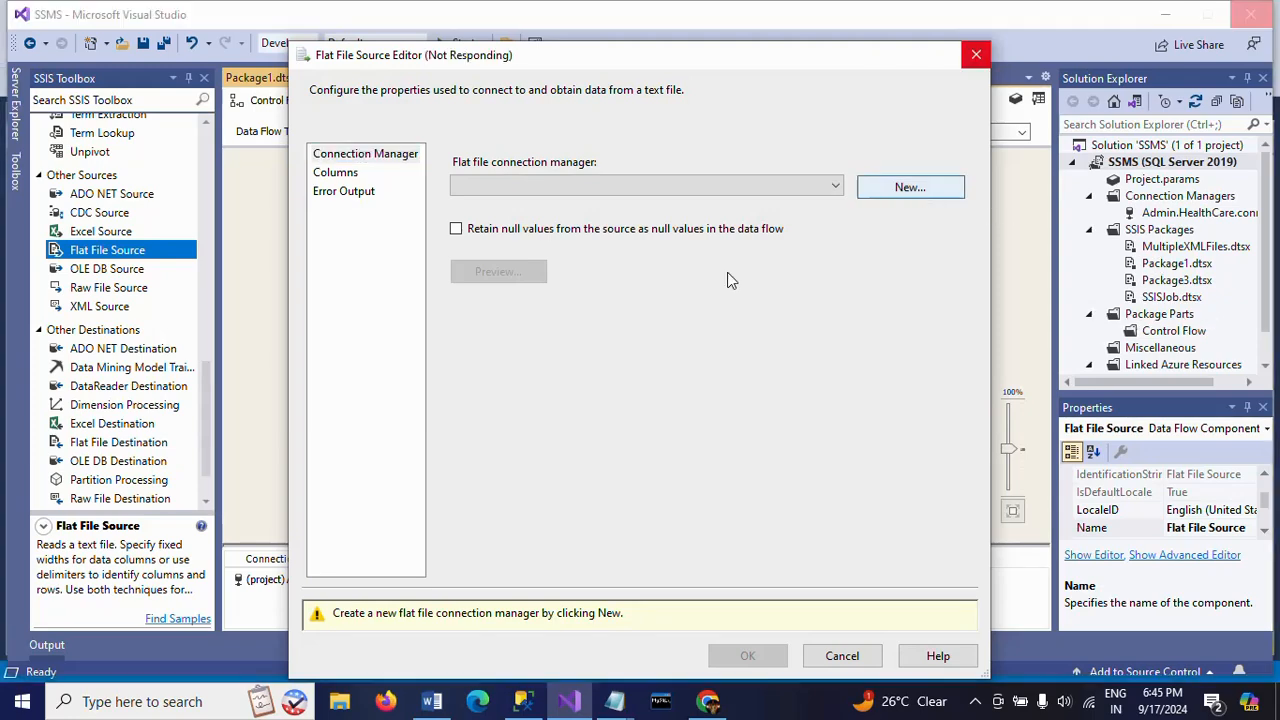
left_click(870, 259)
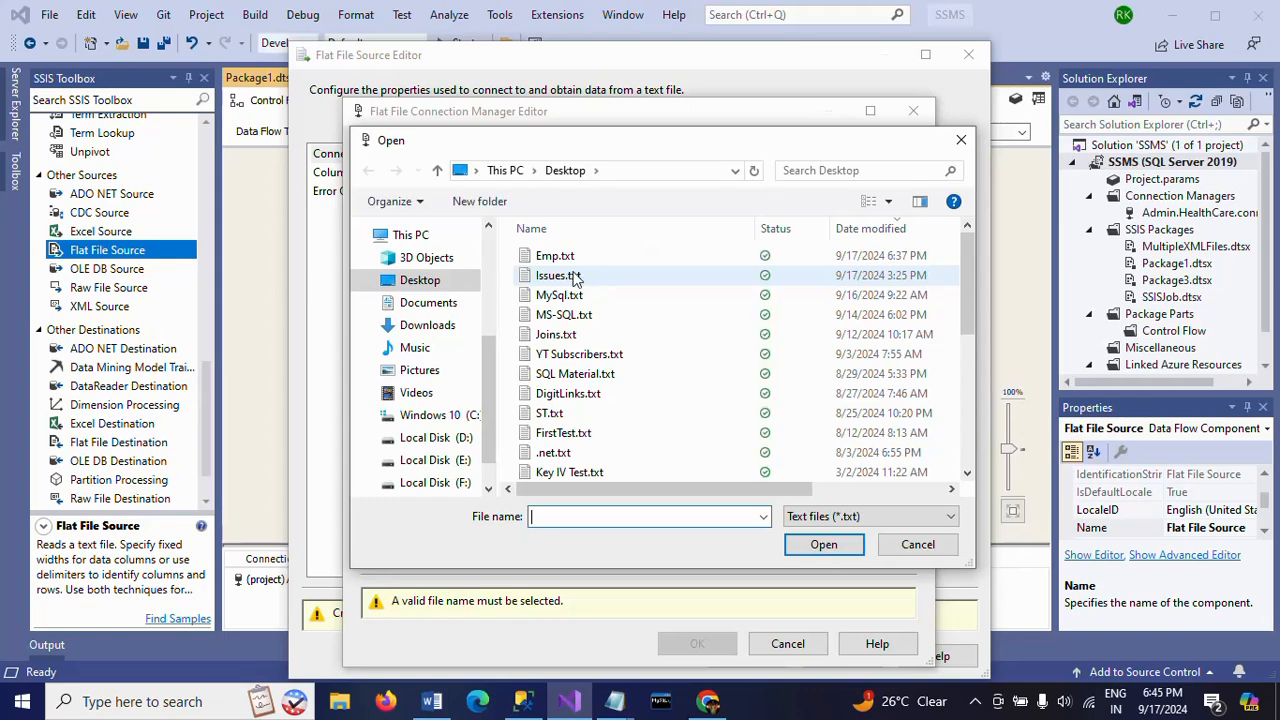
left_click(563, 260)
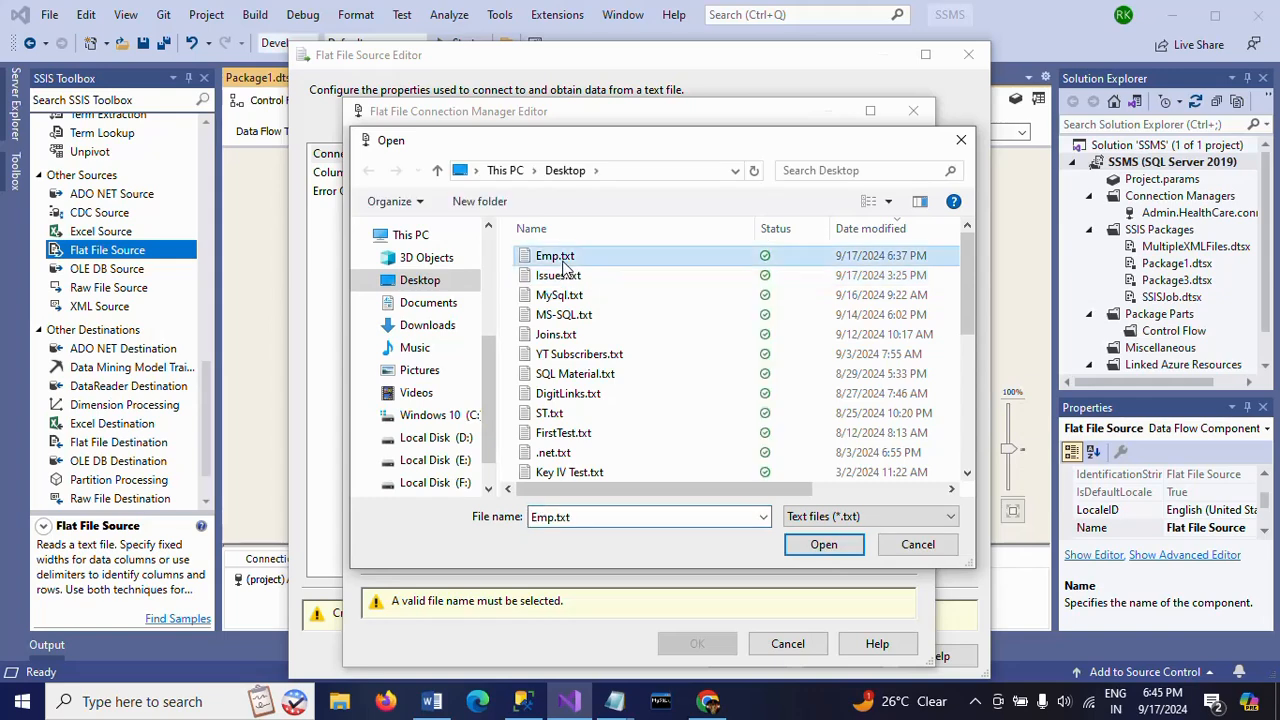
left_click(810, 548)
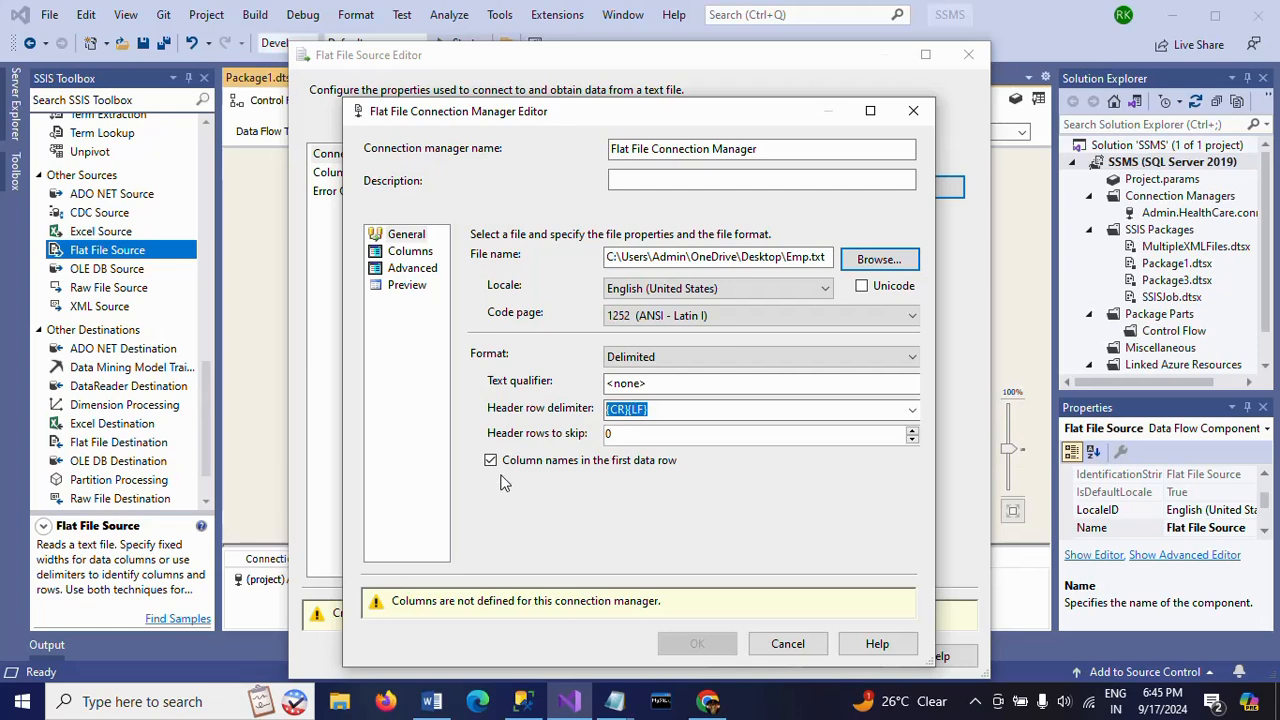
left_click(410, 251)
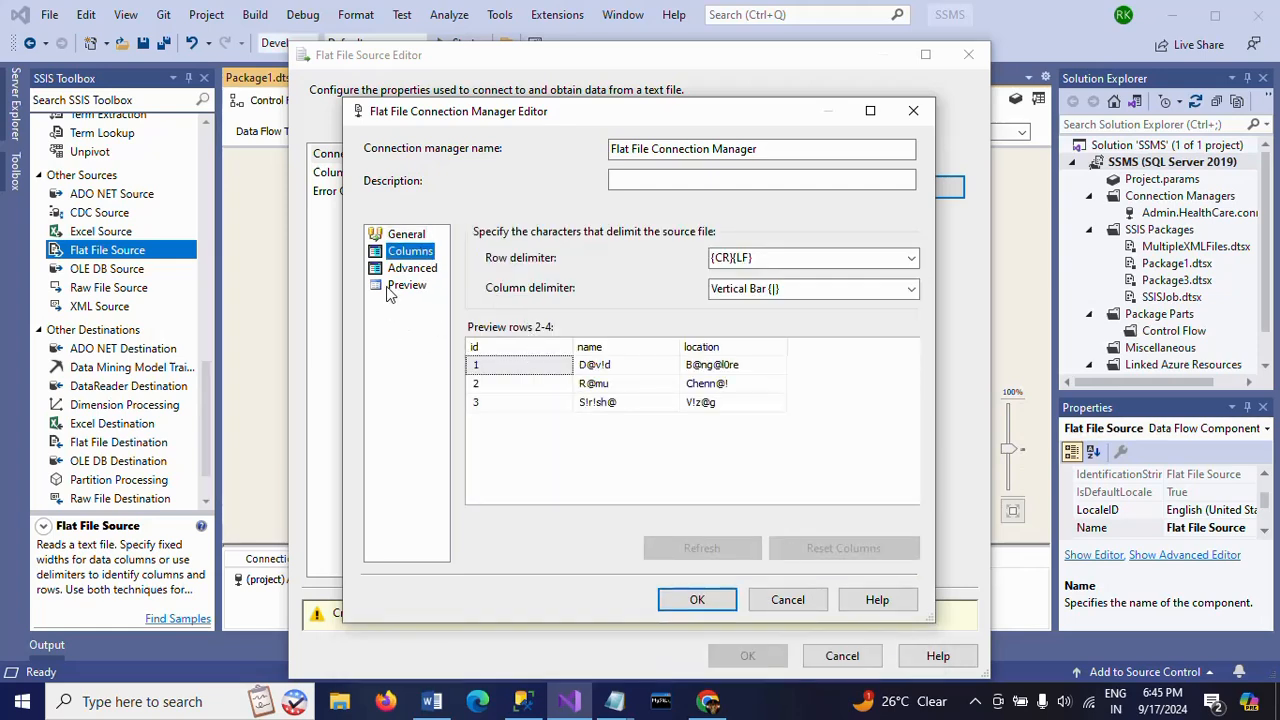
left_click(406, 270)
left_click(416, 287)
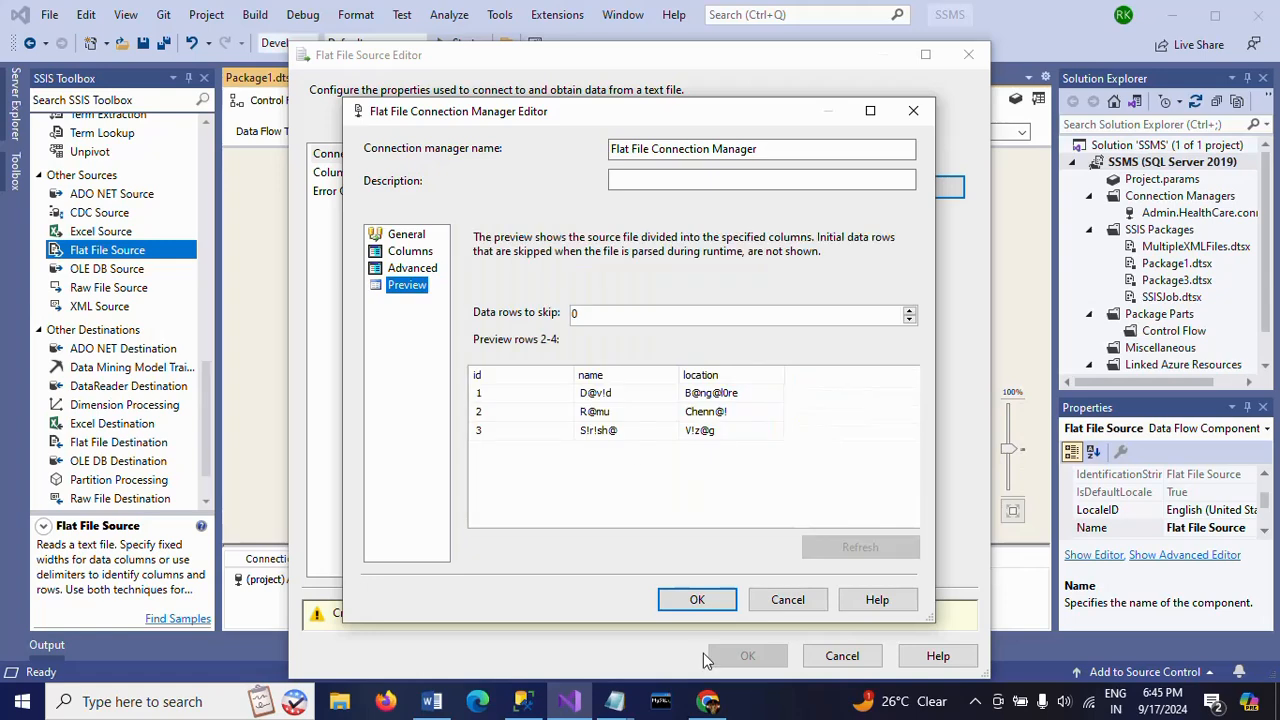
left_click(697, 601)
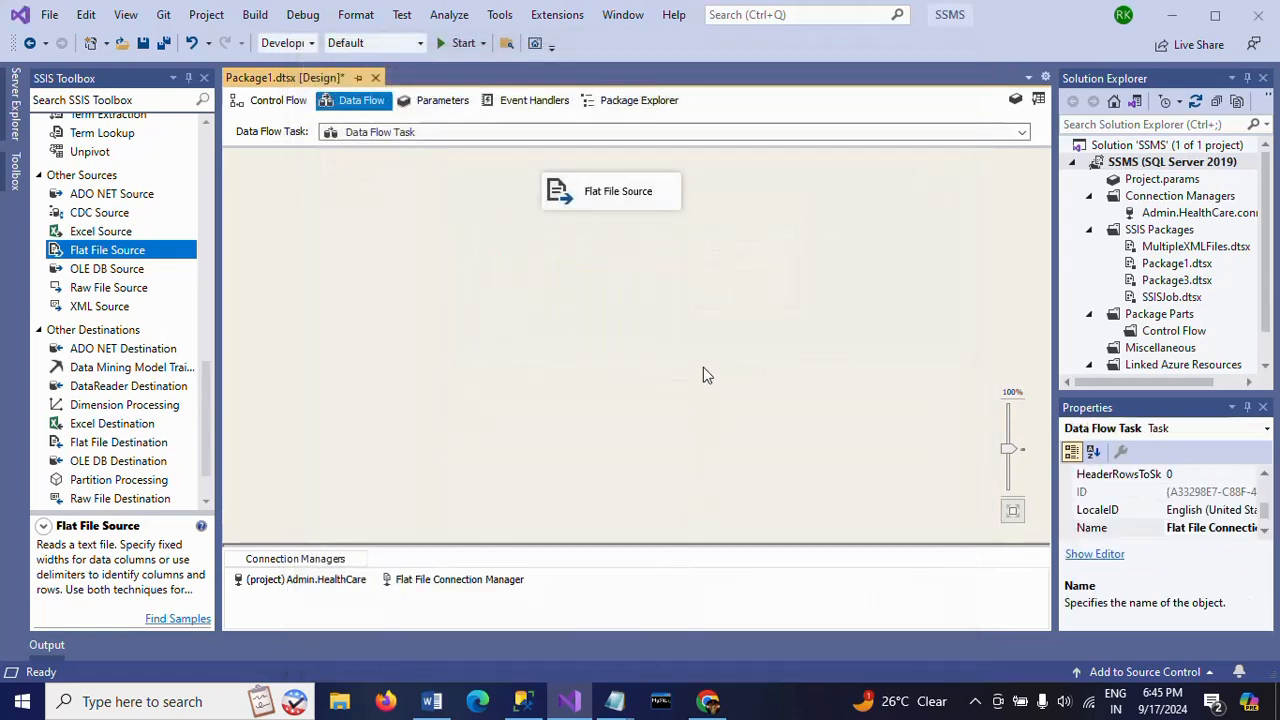
- Add a Derived Column transformation to the data flow below the Flat File Source
left_click(206, 235)
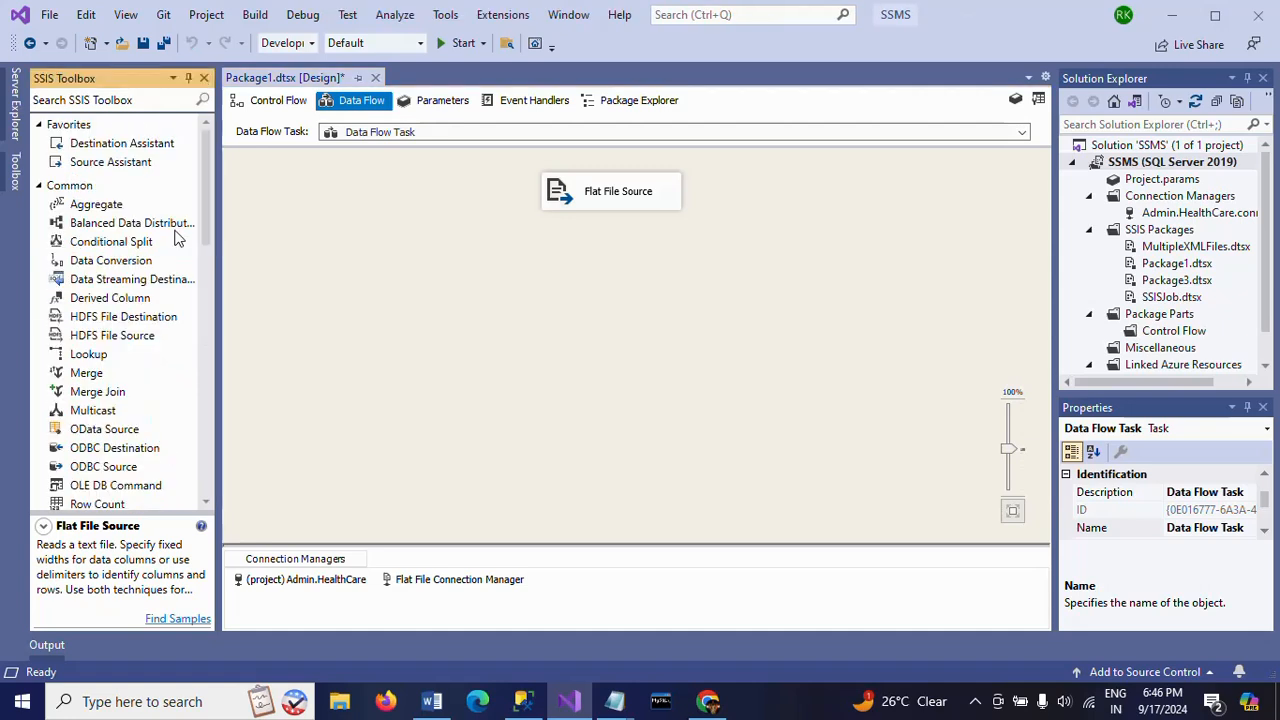
left_click(110, 298)
left_click_drag(106, 302, 693, 305)
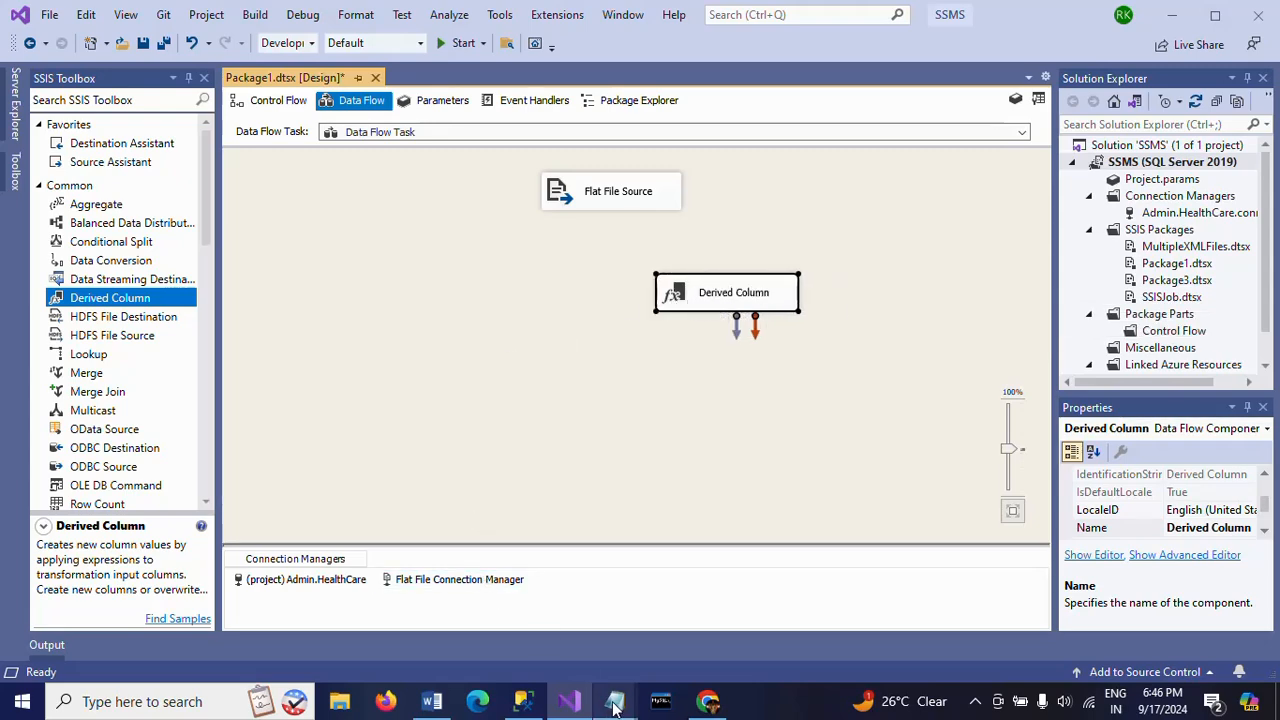
- Review the first record's name and location in Emp.txt in Notepad, and return to Visual Studio
mouse_move(614, 708)
left_click(666, 654)
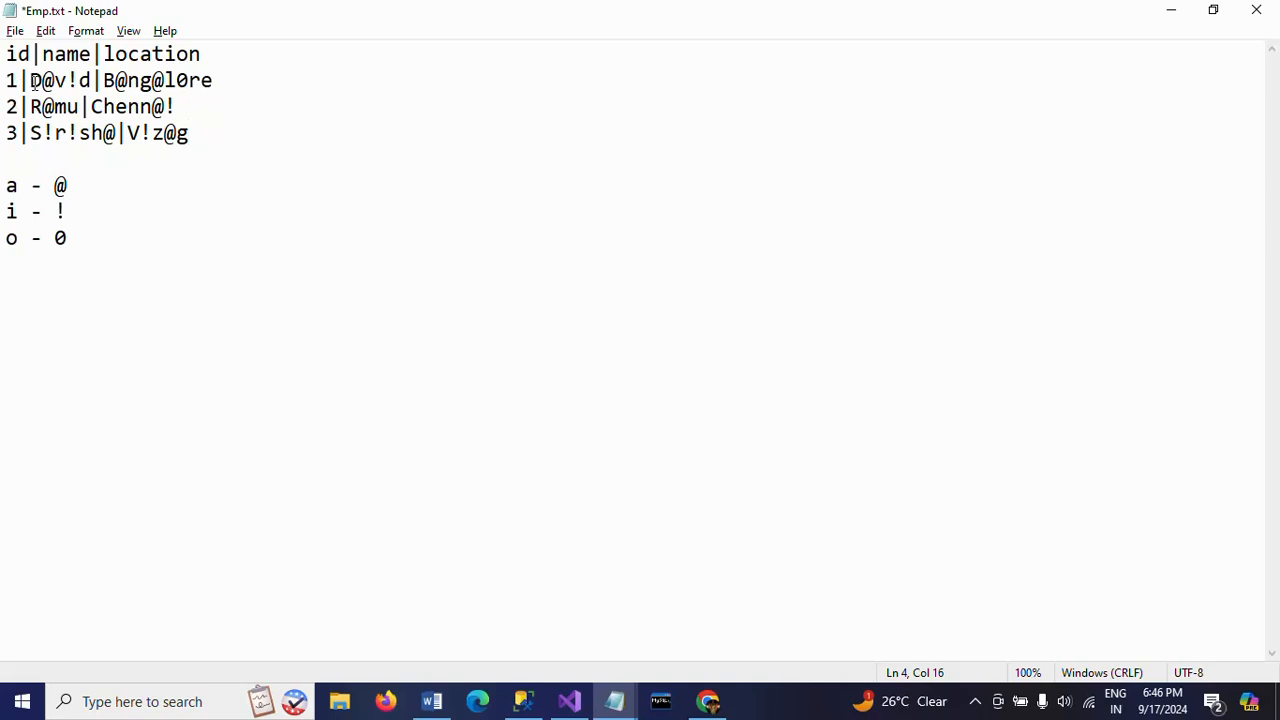
left_click_drag(32, 81, 118, 81)
left_click(127, 81)
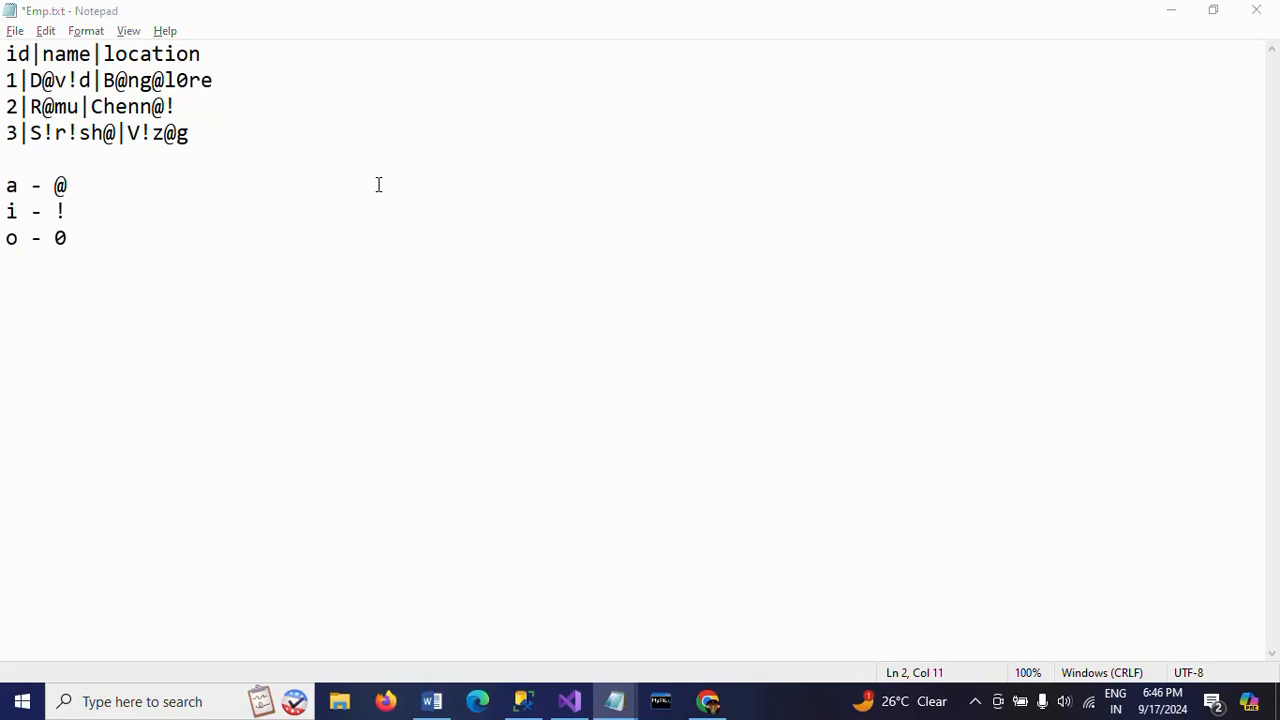
key("alt+Tab")
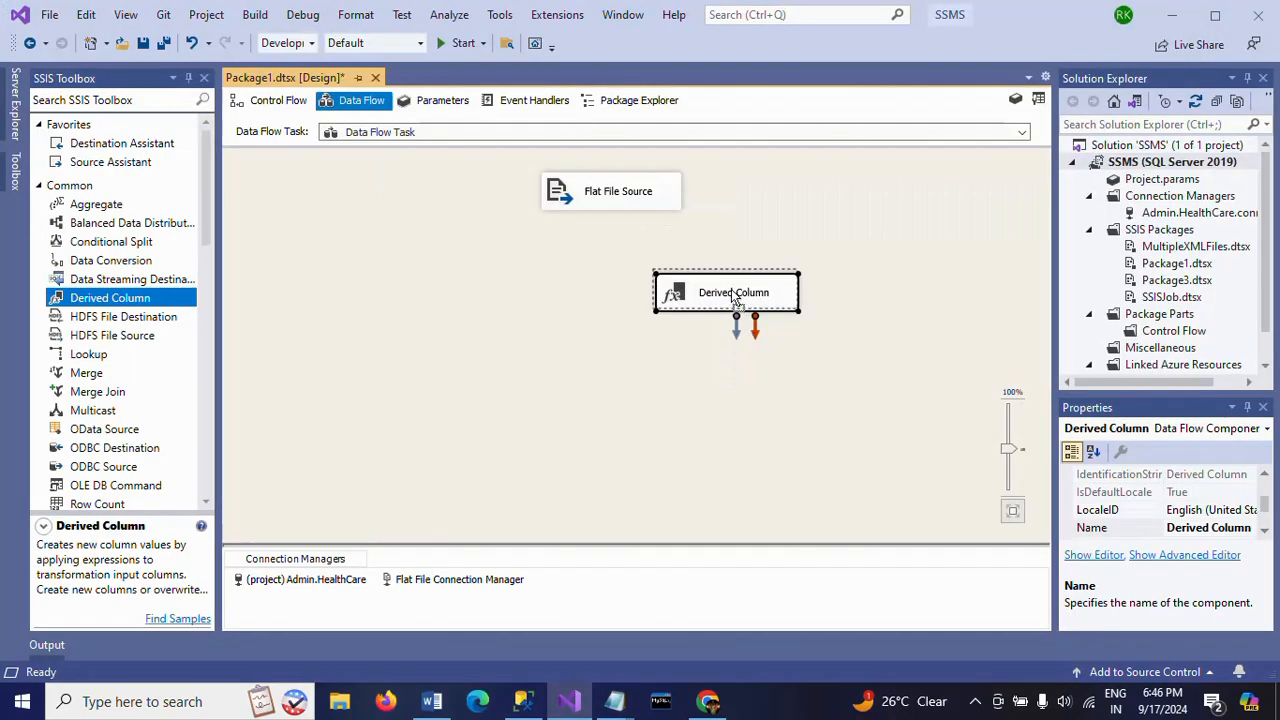
- Connect the Flat File Source's output to the Derived Column transformation
left_click_drag(731, 289, 729, 285)
left_click(634, 205)
left_click_drag(626, 222, 709, 290)
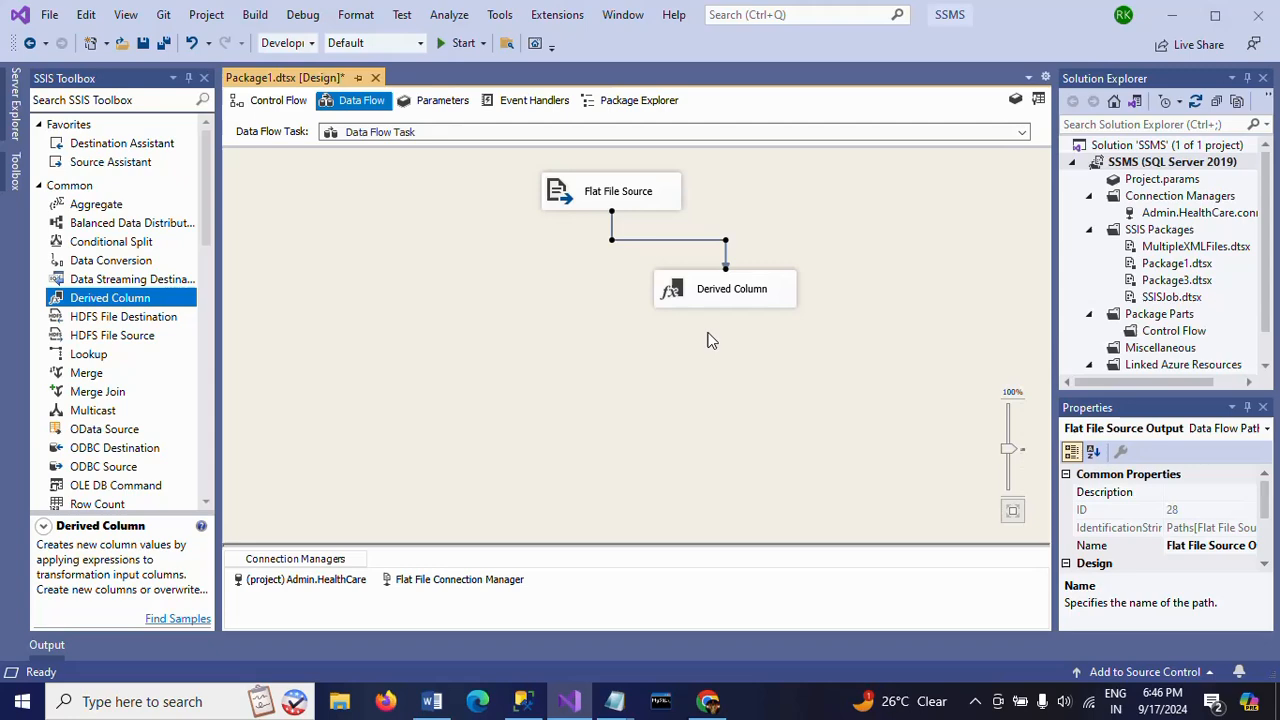
- Open the Derived Column transformation for editing and add the name column as the expression of a new derived column
double_click(676, 290)
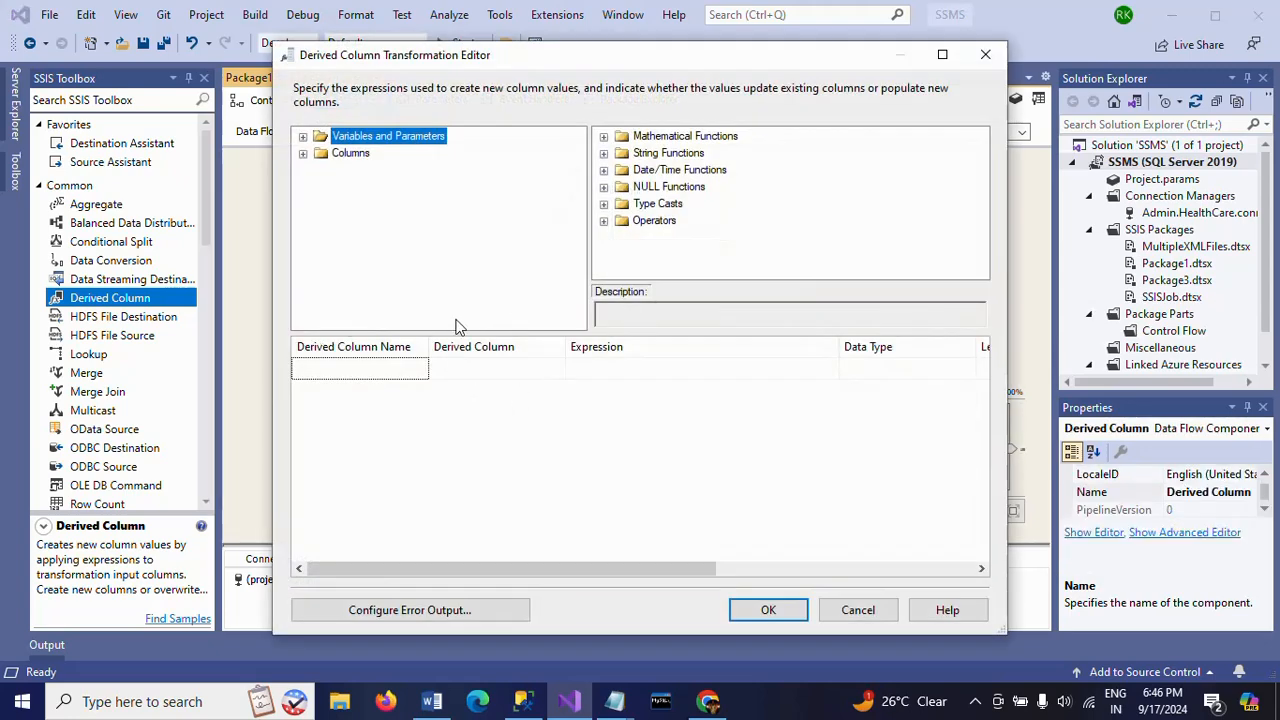
left_click(303, 155)
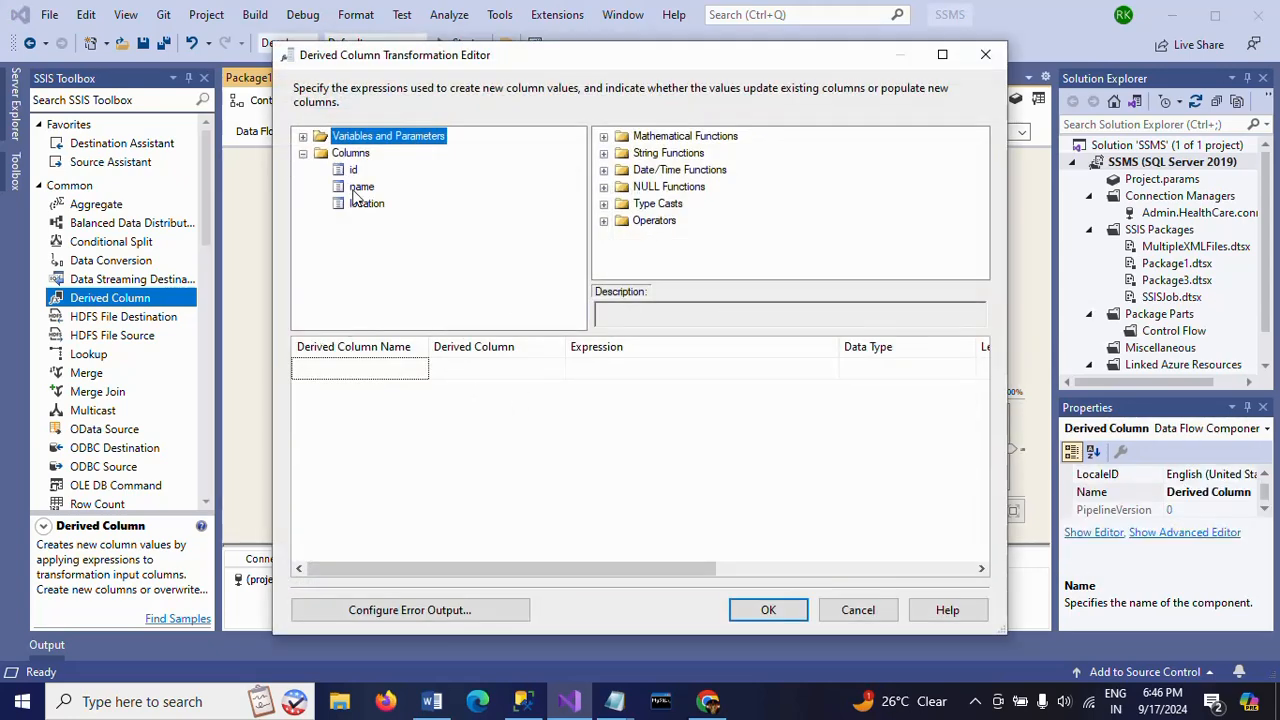
left_click_drag(361, 188, 661, 368)
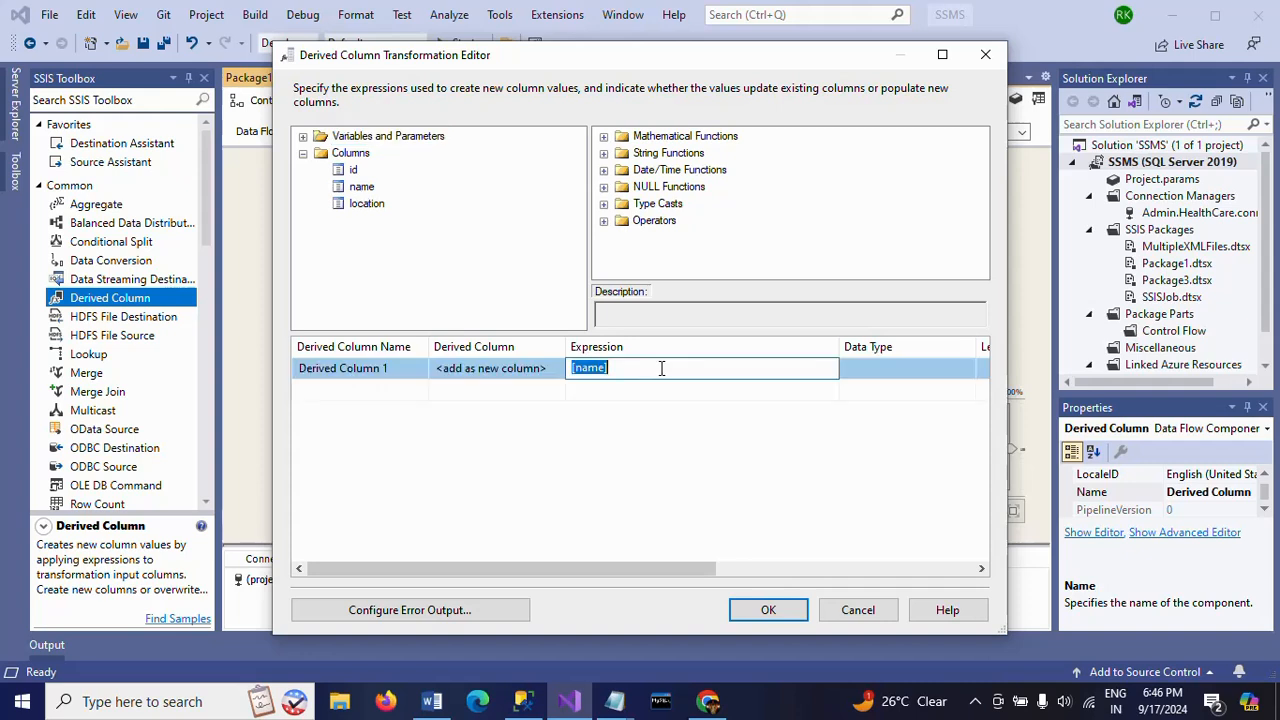
- Start a REPLACE function around name in the expression, removing the square brackets from the column reference
left_click(661, 368)
key("Home")
type("REPLACE")
key("Delete")
type("(")
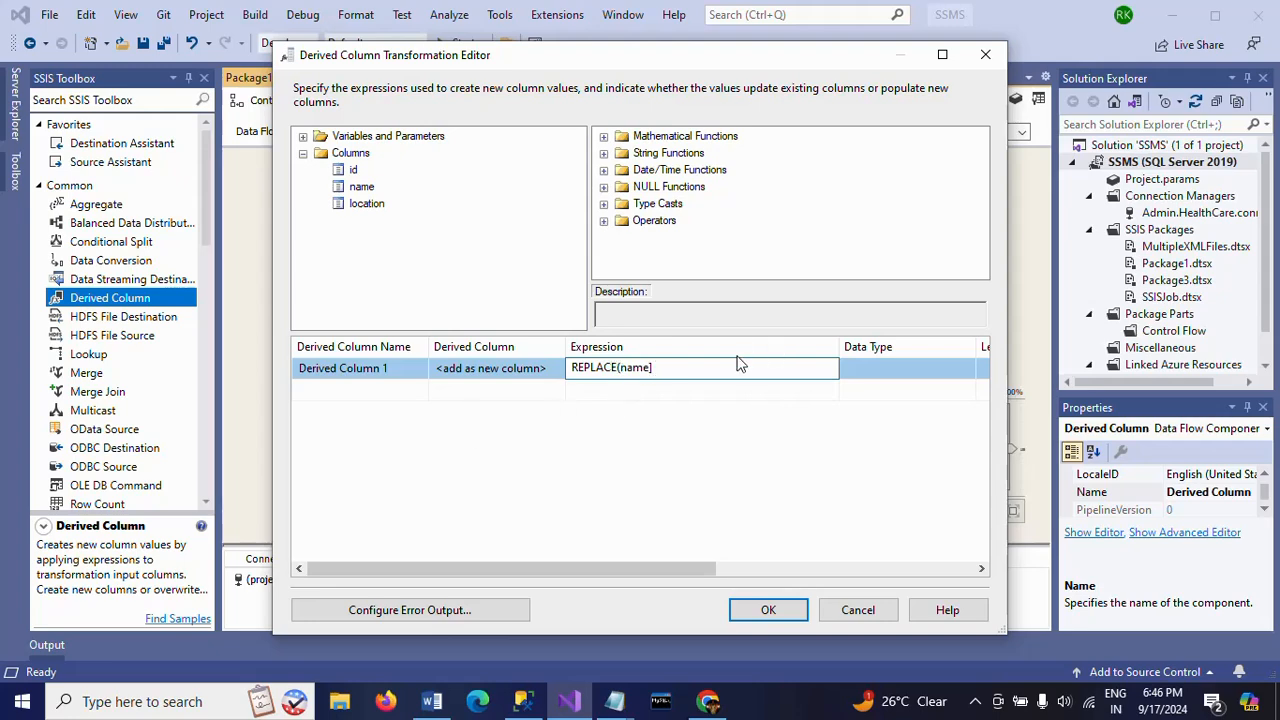
left_click(693, 367)
key("BackSpace")
- Check the character mapping in Notepad and complete the expression as REPLACE(name,"@","a")
type(",\"")
key("alt+Tab")
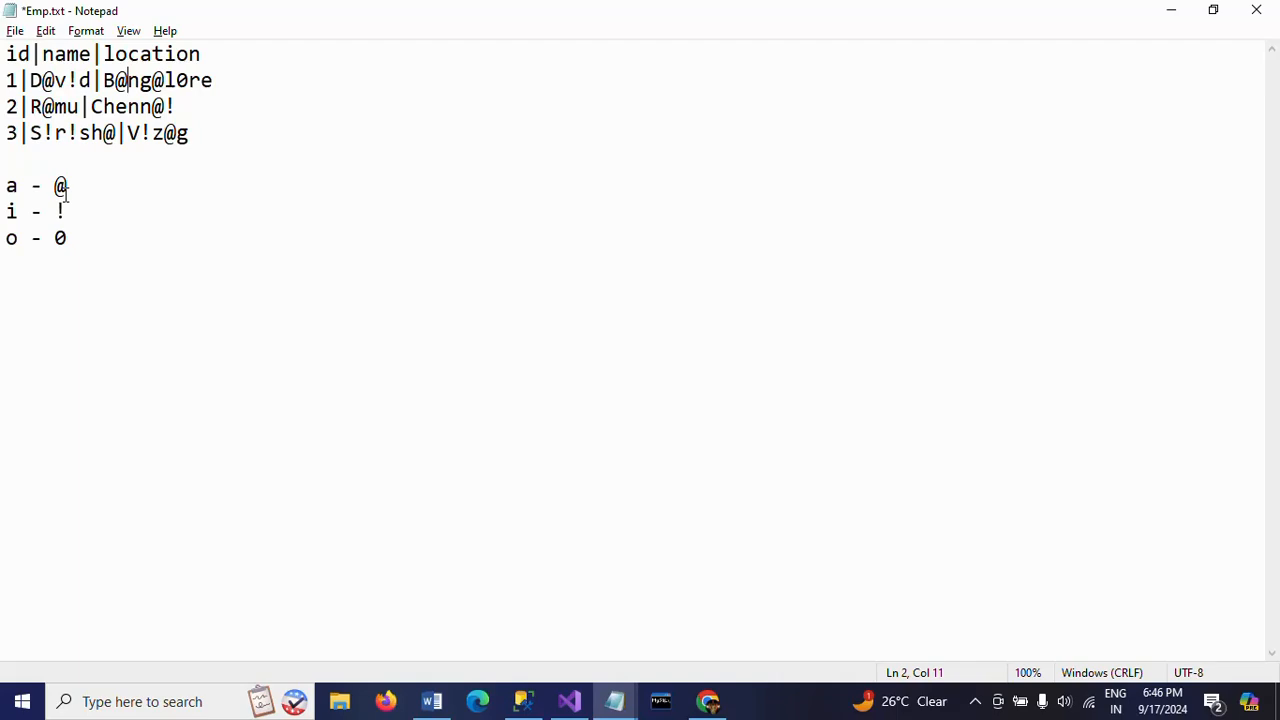
key("alt+Tab")
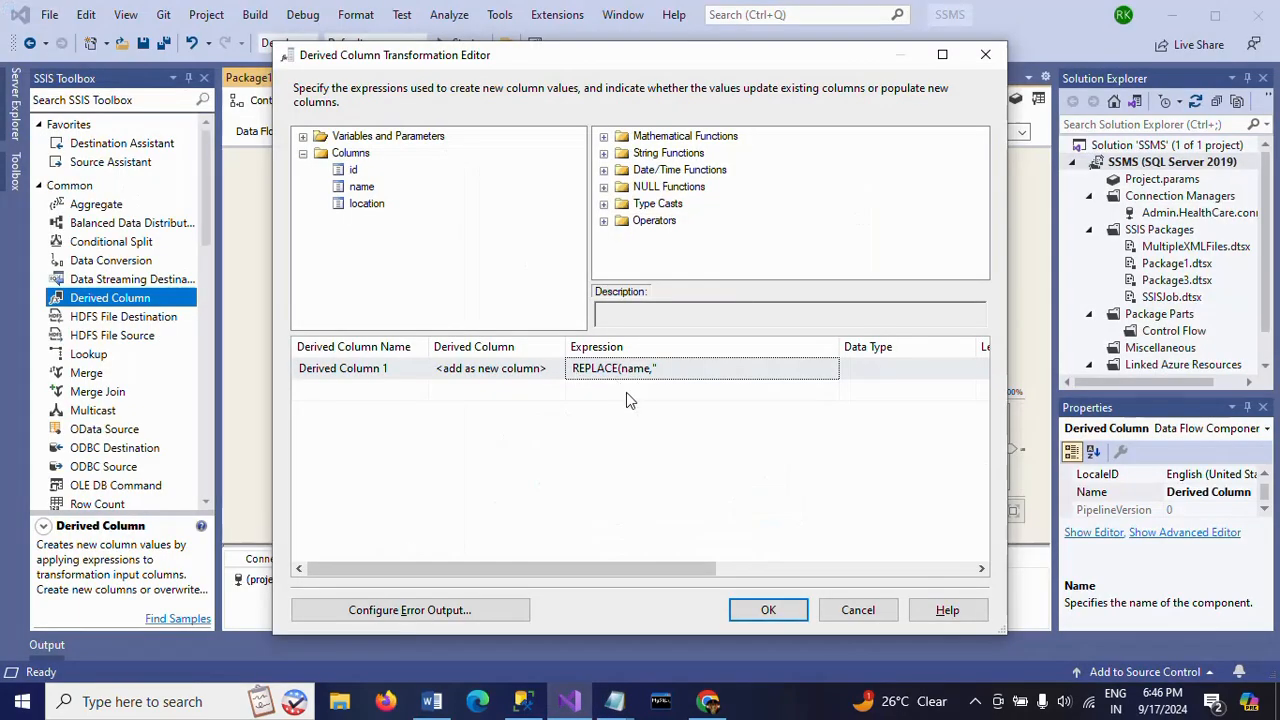
left_click(676, 378)
type("@")
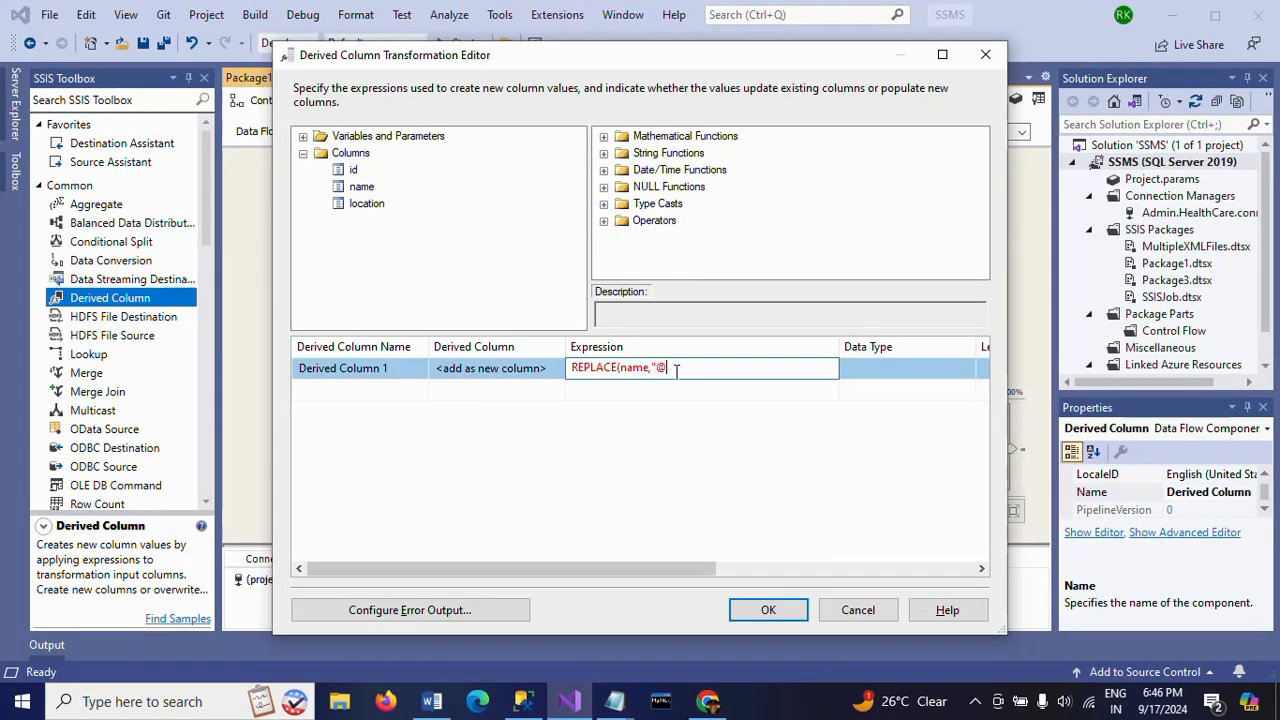
type("\",\"")
type("a\")")
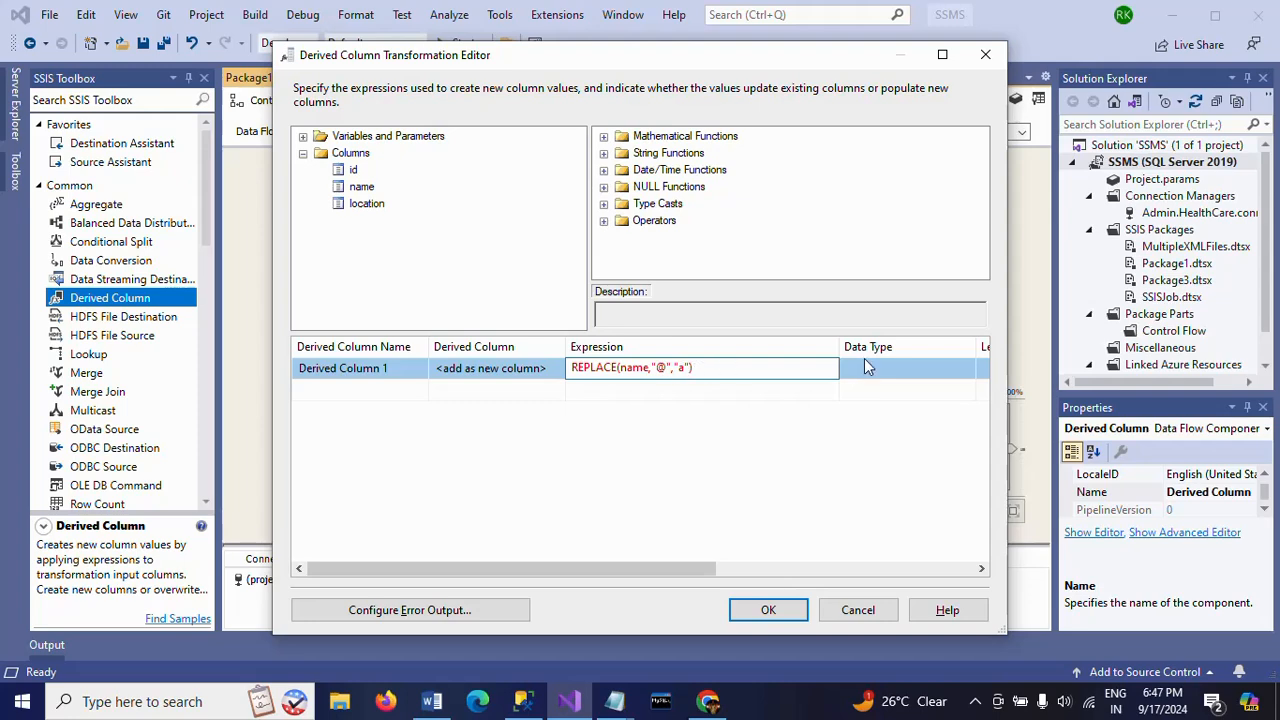
- Nest the name expression in a second REPLACE that substitutes "!" with "i"
key("Home")
type("REPLACE(")
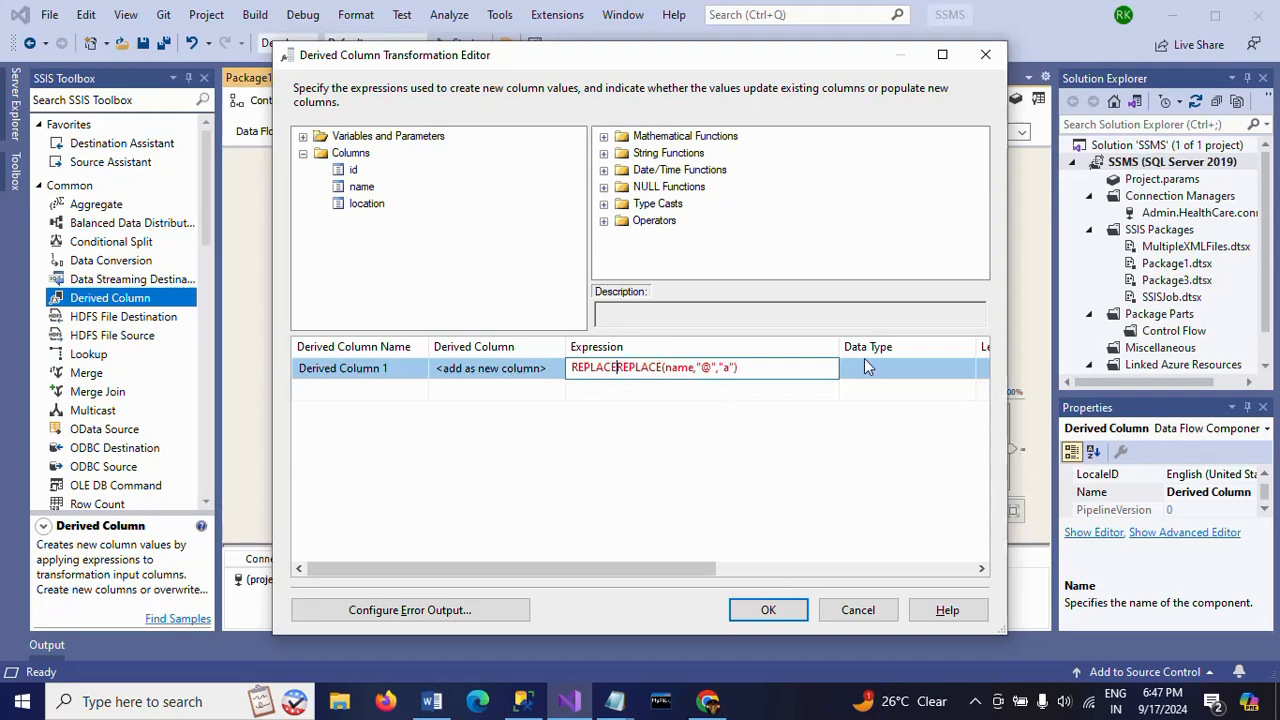
key("End")
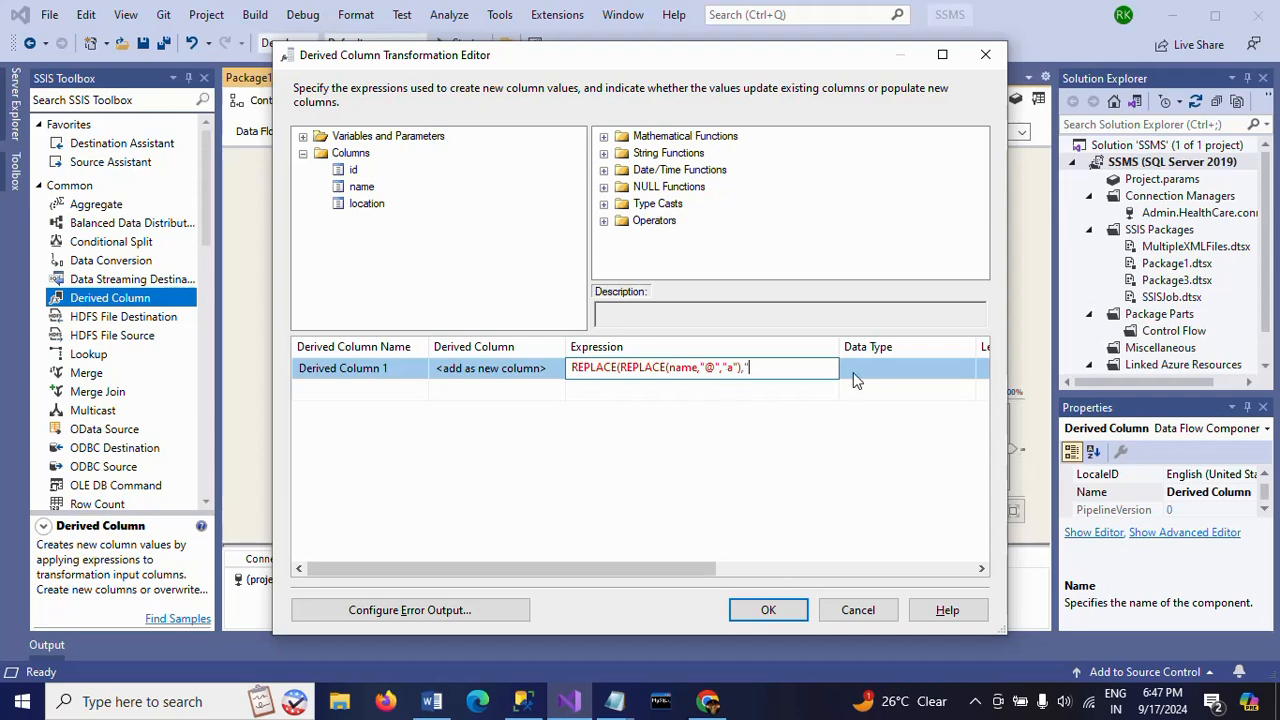
type(",\"!\",\"i")
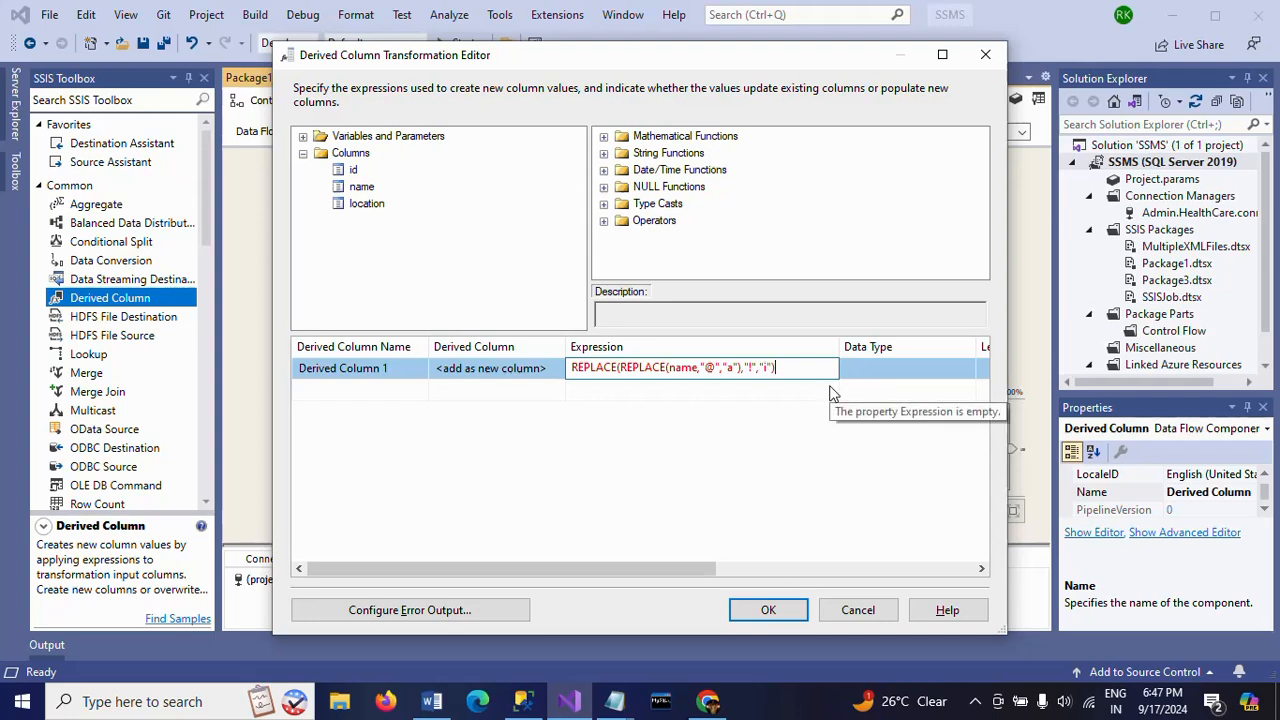
- Wrap the name expression in a third REPLACE that substitutes "0" with "o", and commit the expression
type("REPLA")
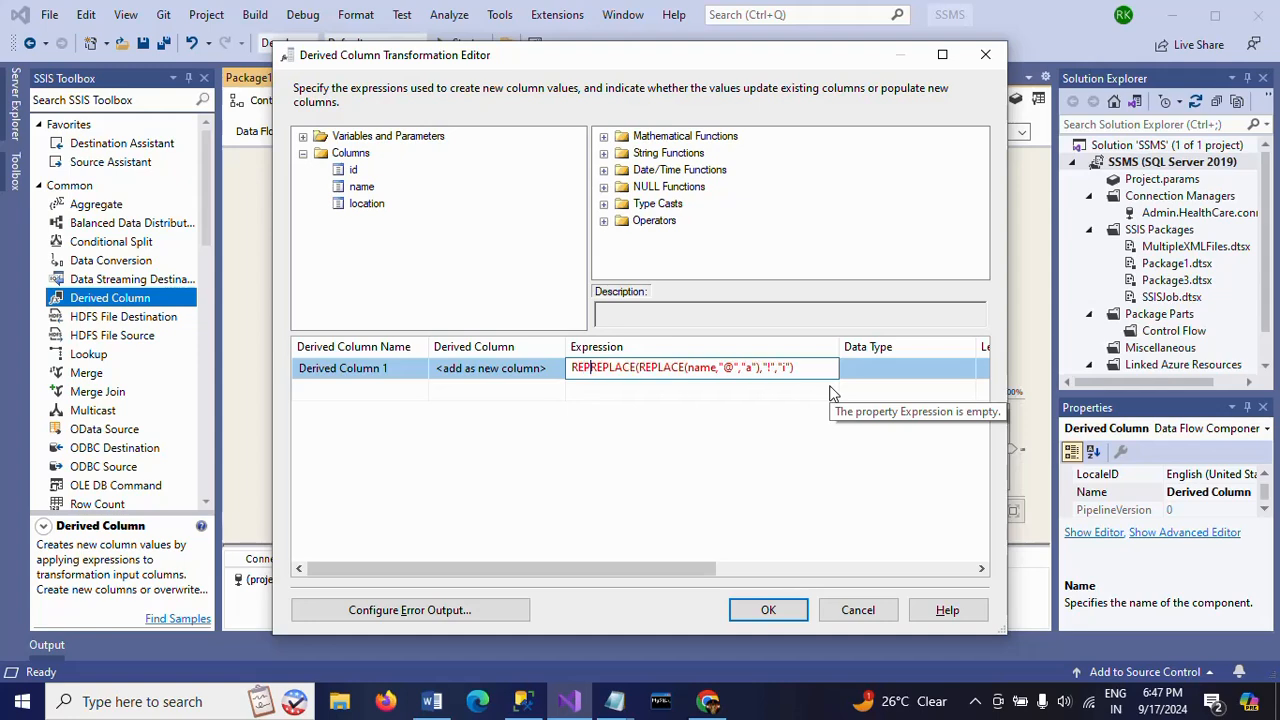
type("CE(")
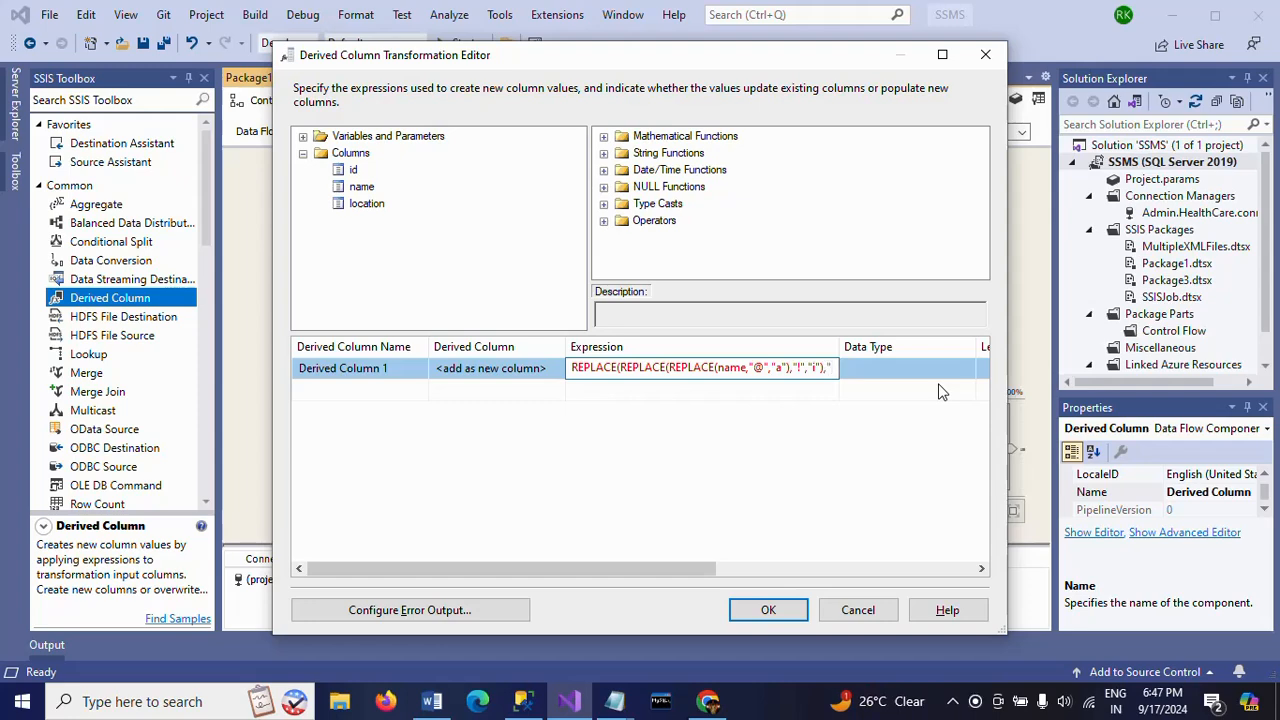
type("0")
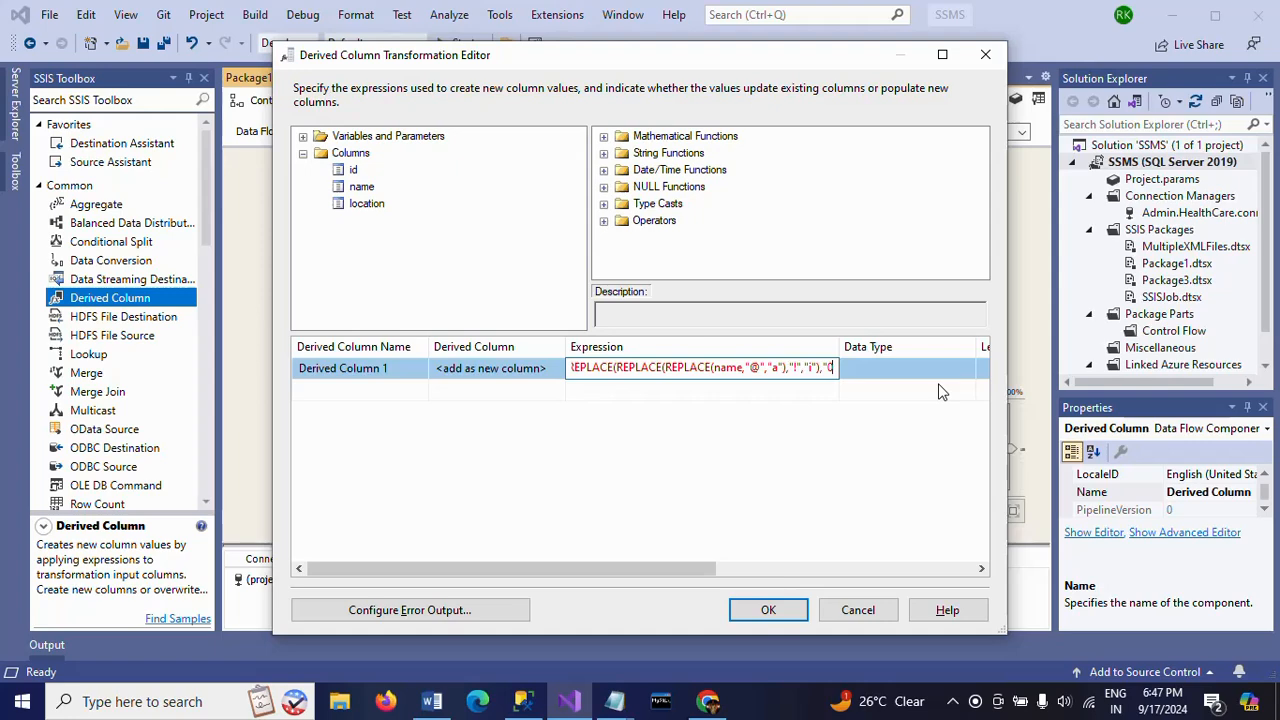
type("\",")
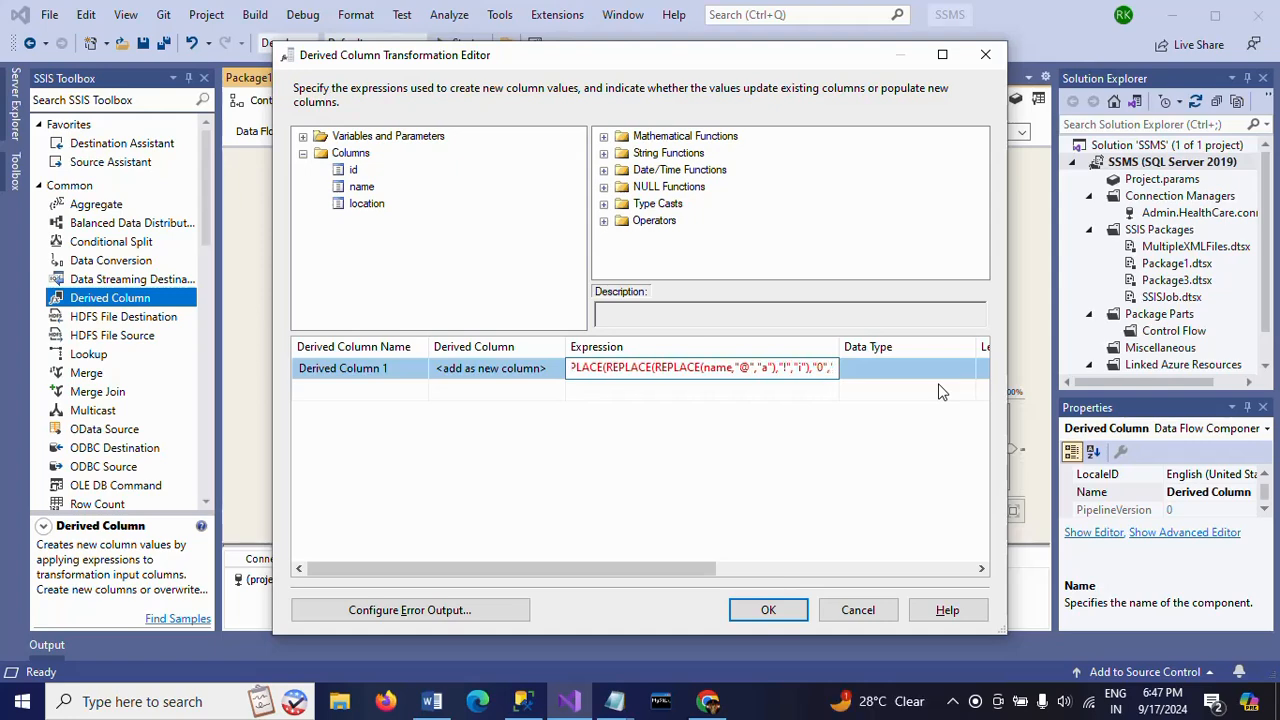
type(" \"")
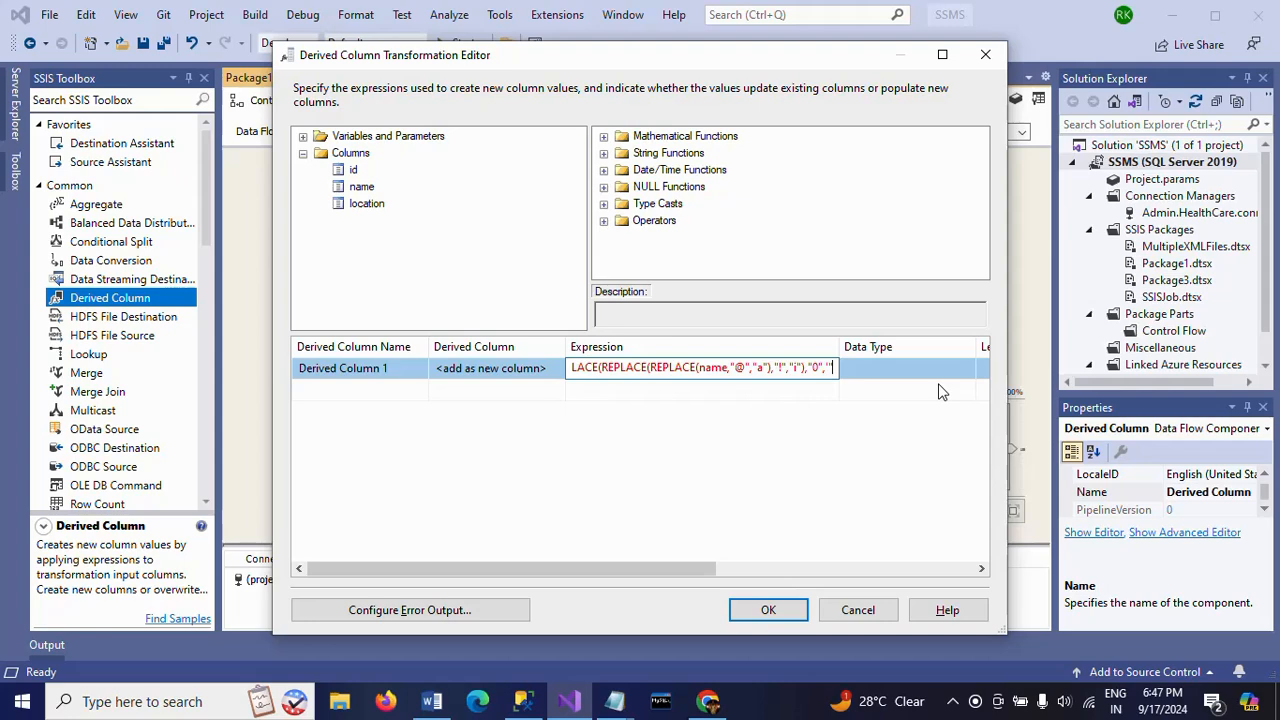
key("BackSpace")
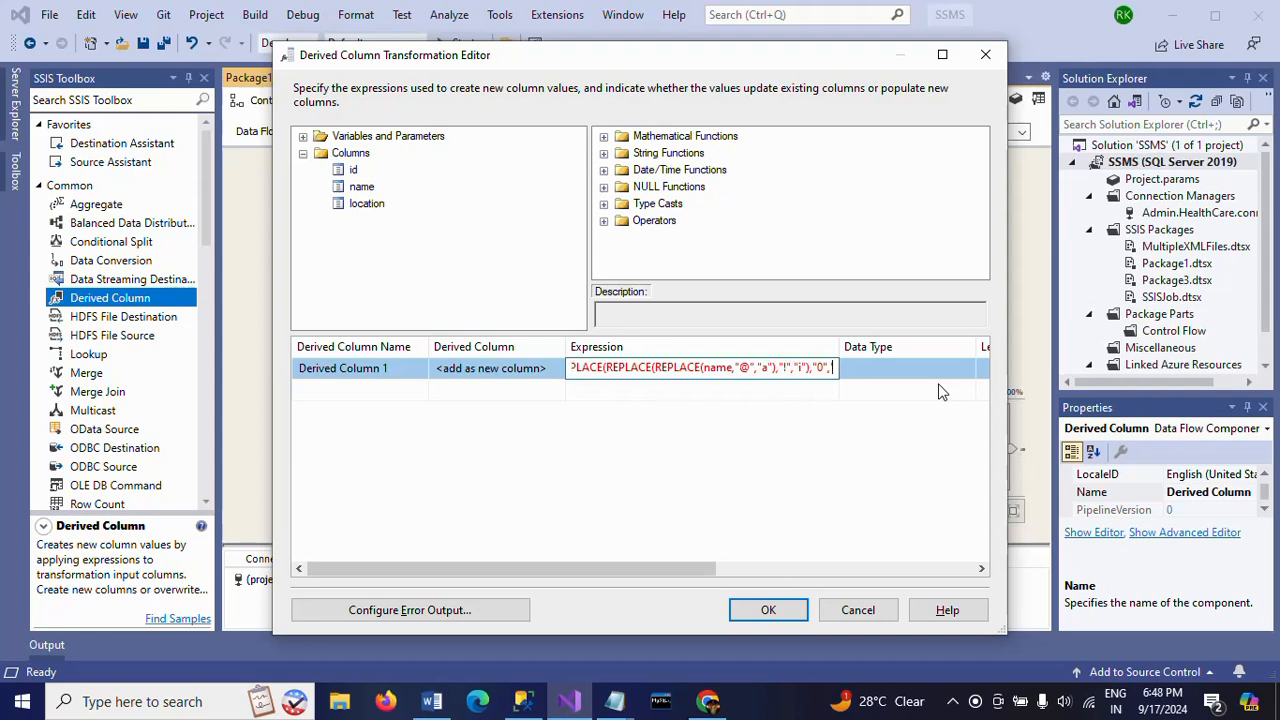
key("BackSpace")
type("\"")
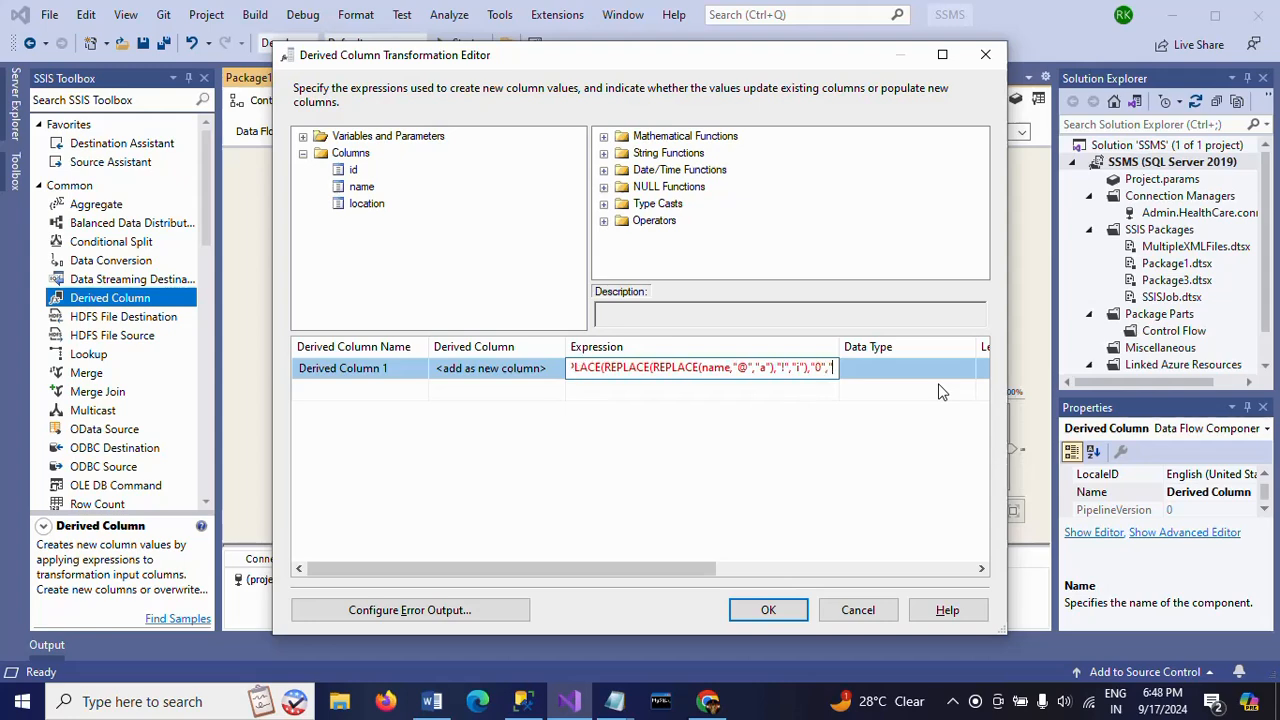
type("o\")")
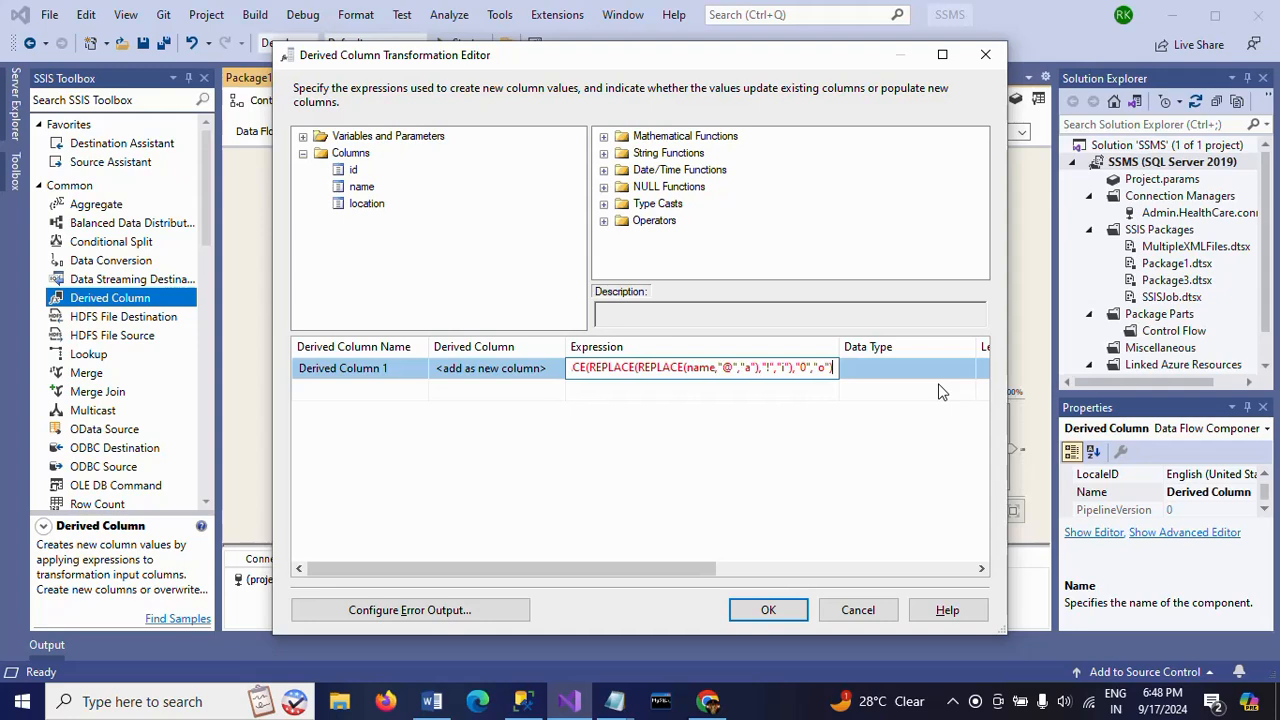
left_click(609, 501)
- Copy the full name expression and paste it into Emp.txt in Notepad, below the character mapping
left_click(637, 371)
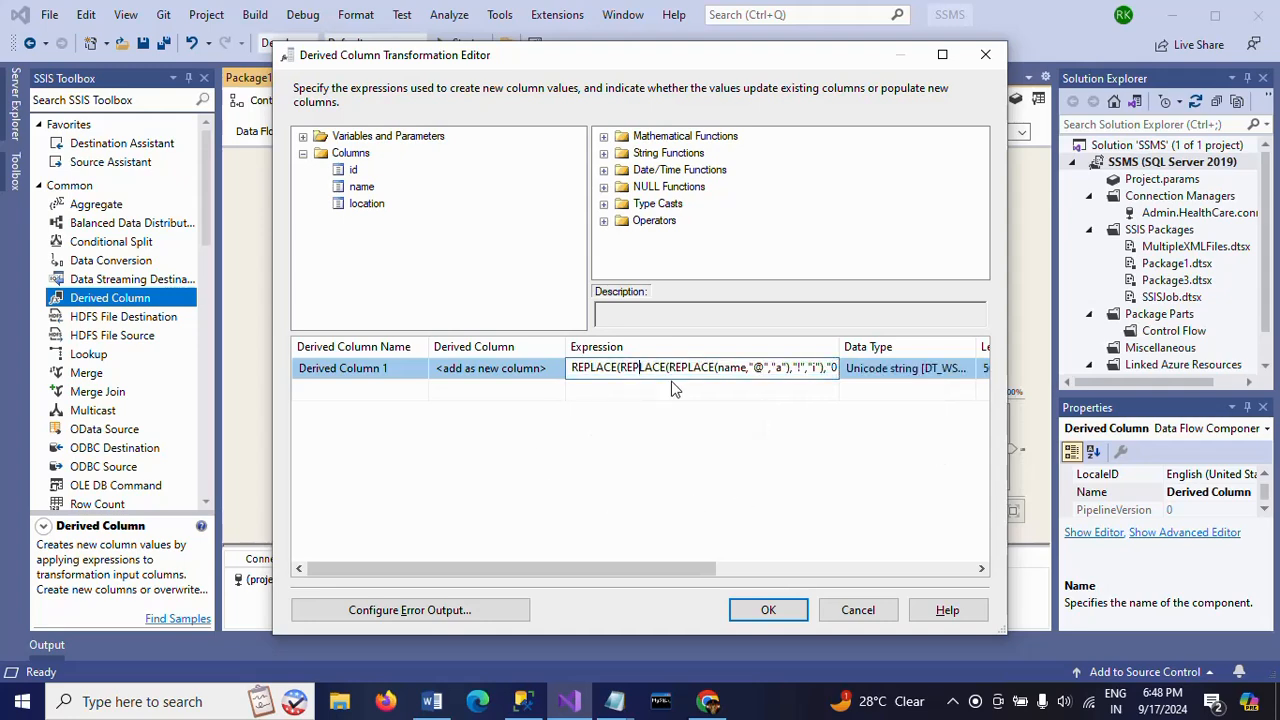
key("ctrl+a")
key("ctrl+c")
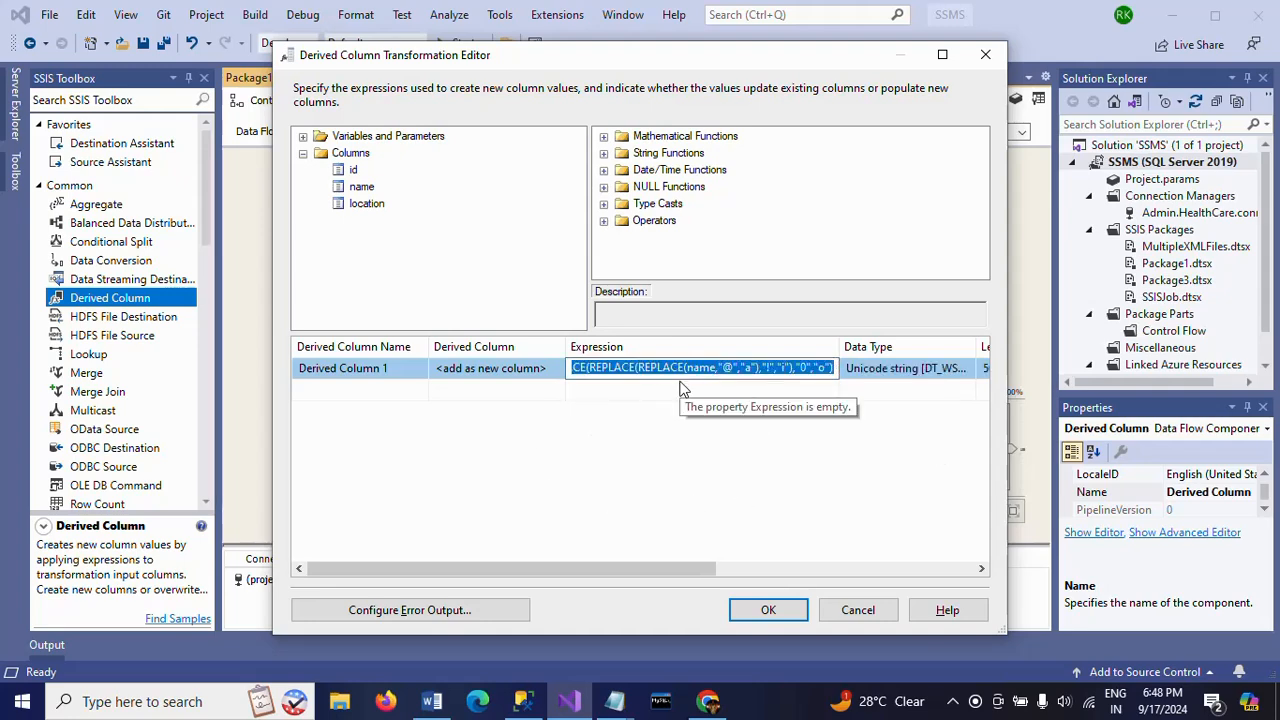
key("alt+Tab")
left_click(553, 287)
key("Return")
key("Return")
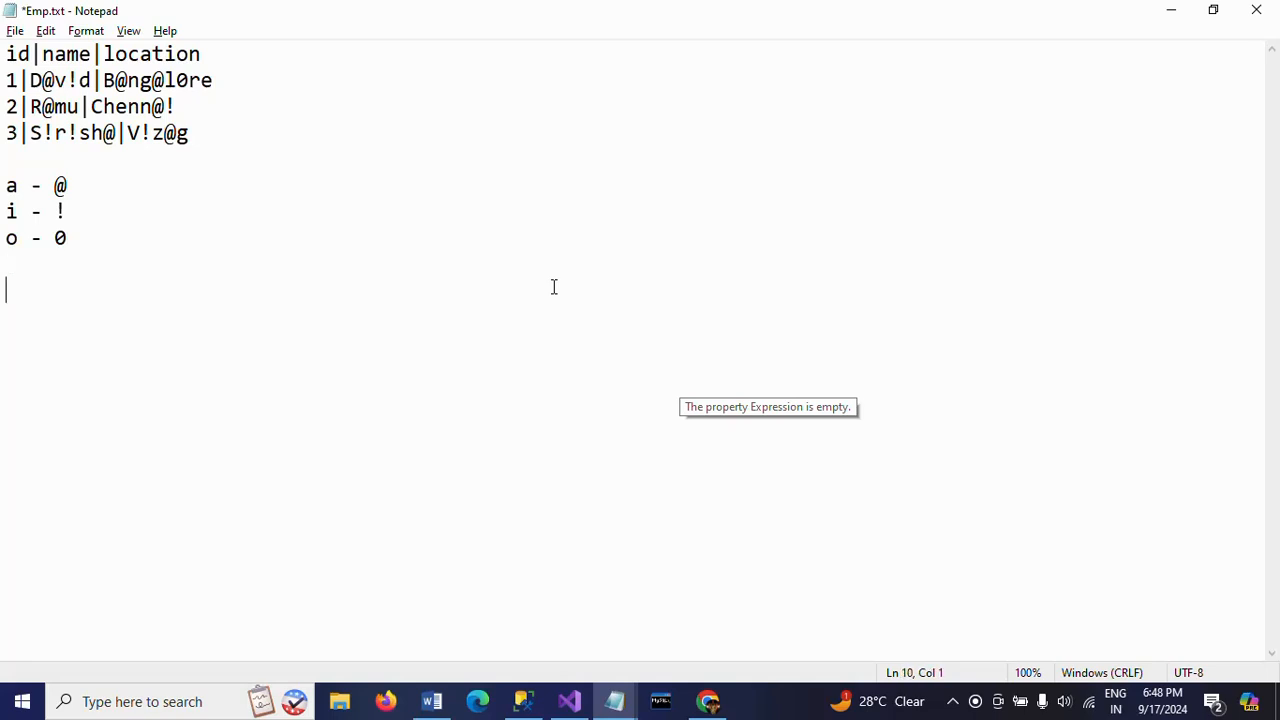
key("ctrl+v")
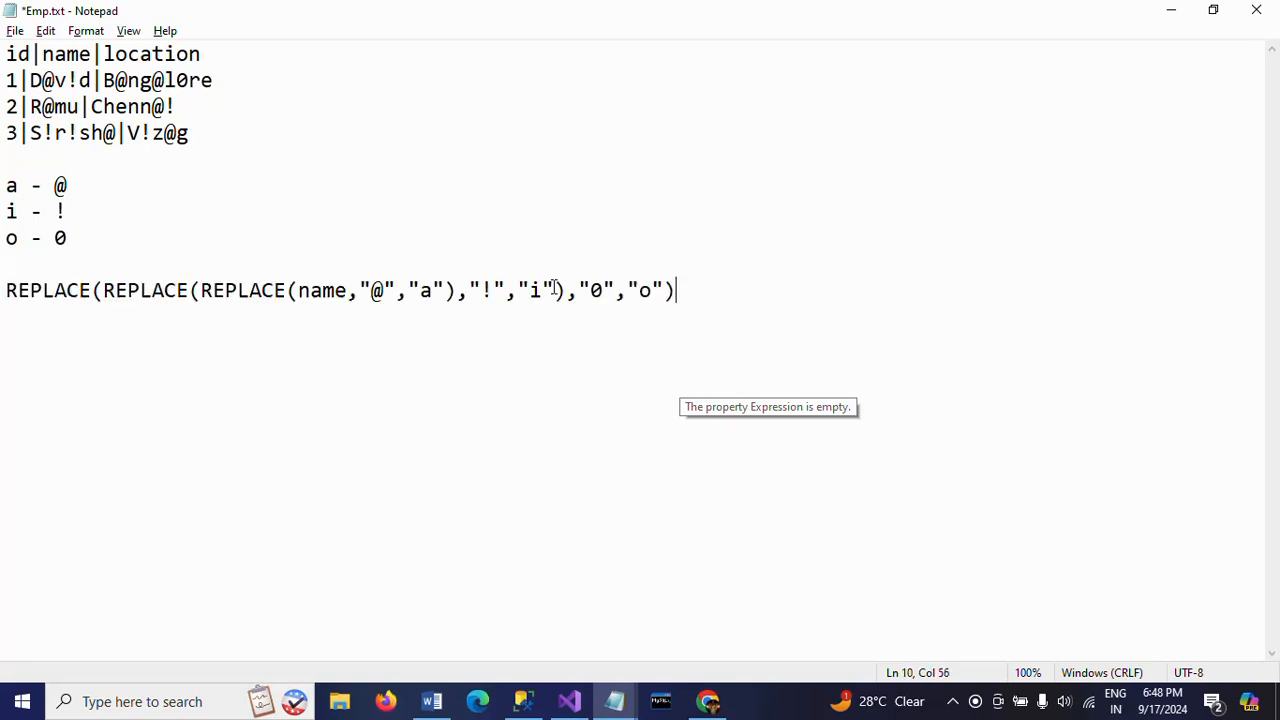
- Review the innermost REPLACE in the pasted expression: its column, search character and replacement character
left_click(300, 291)
double_click(346, 291)
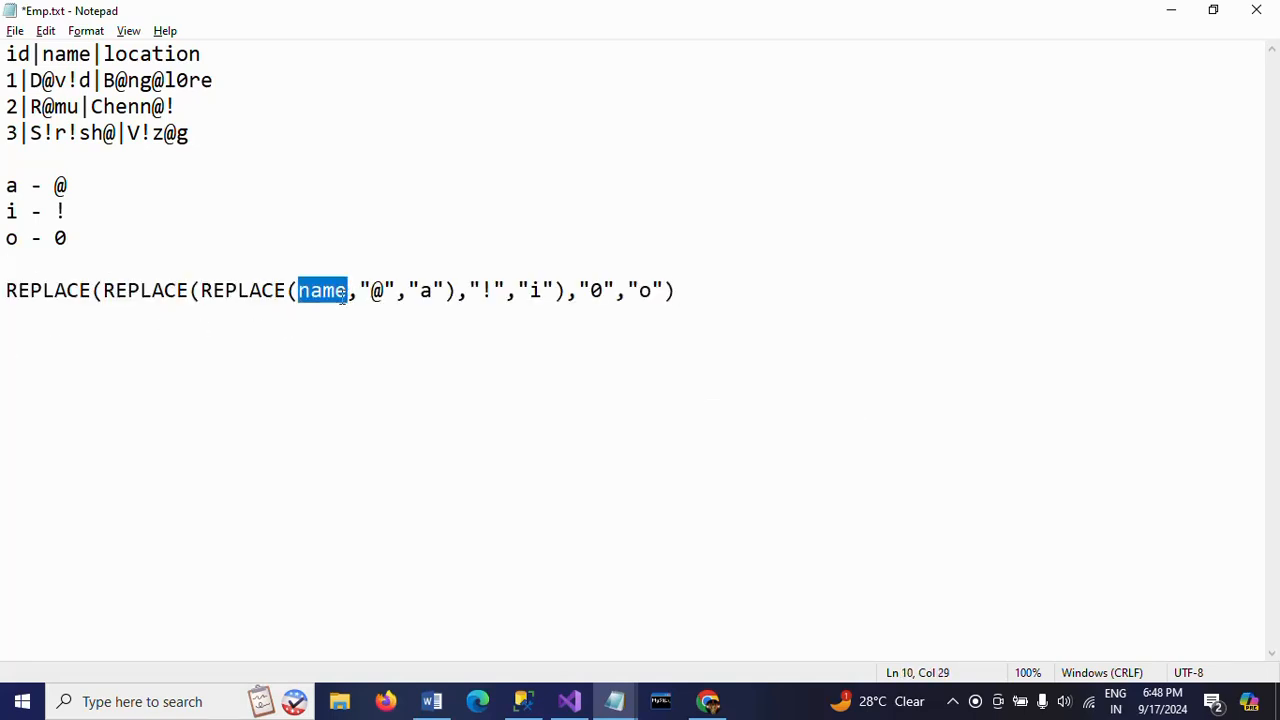
left_click(373, 291)
key("shift+Right")
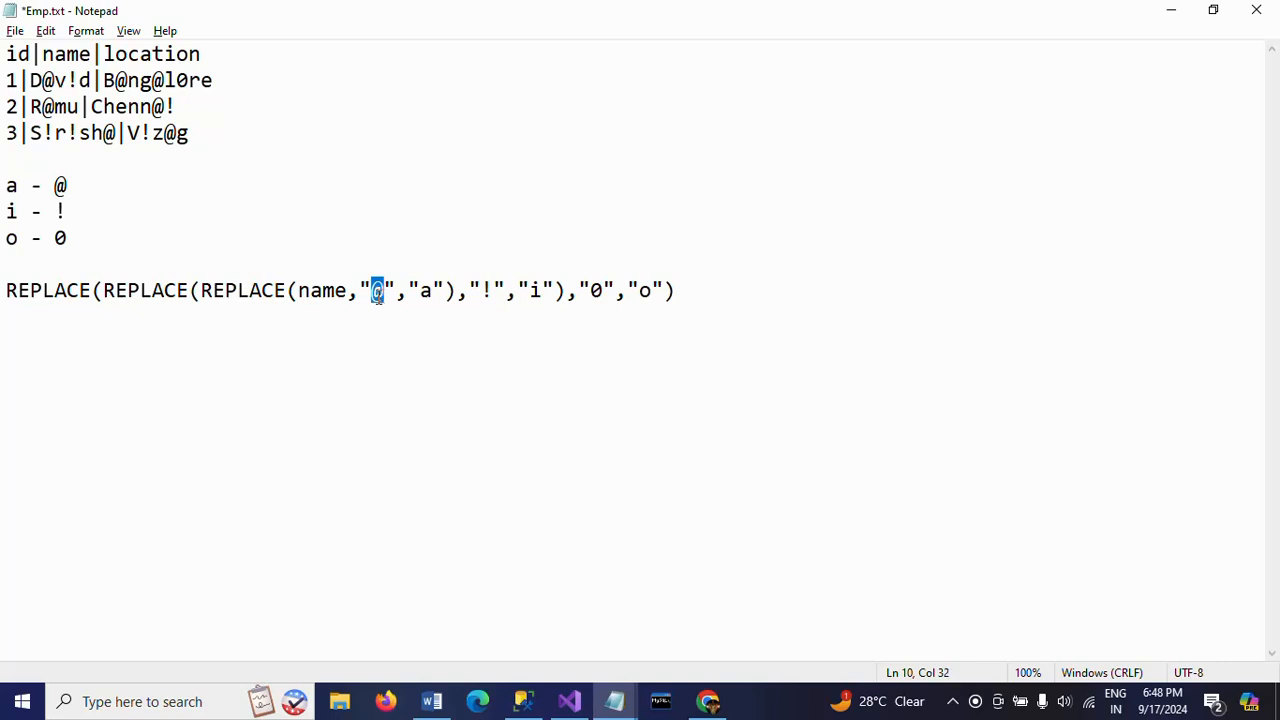
left_click(417, 297)
key("shift+Right")
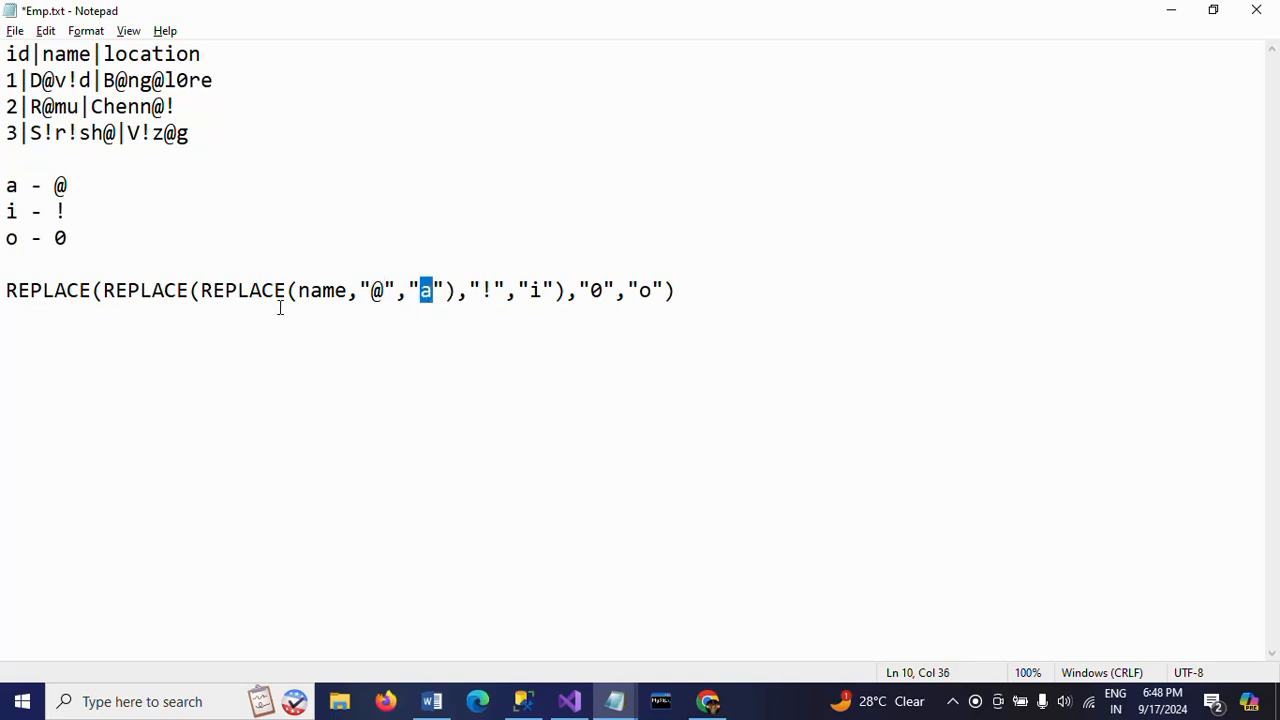
left_click_drag(199, 298, 265, 298)
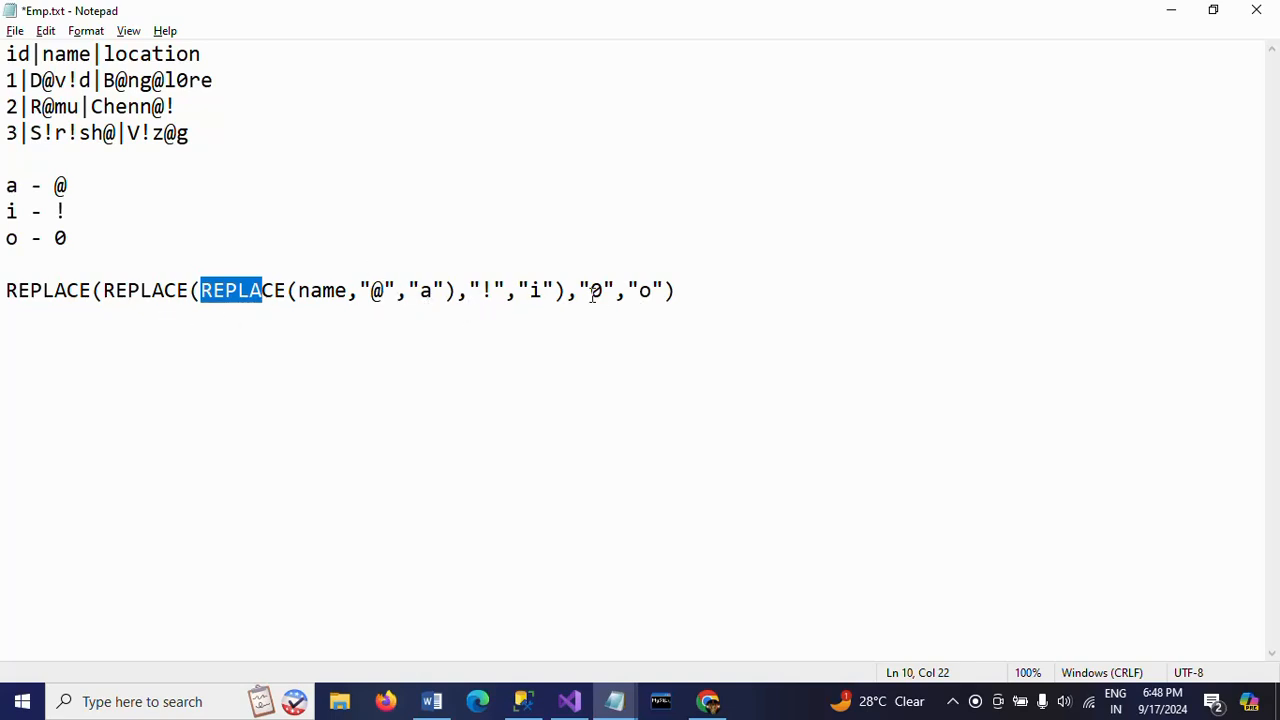
- Duplicate the REPLACE expression on the line below and change its column from name to location
left_click(831, 296)
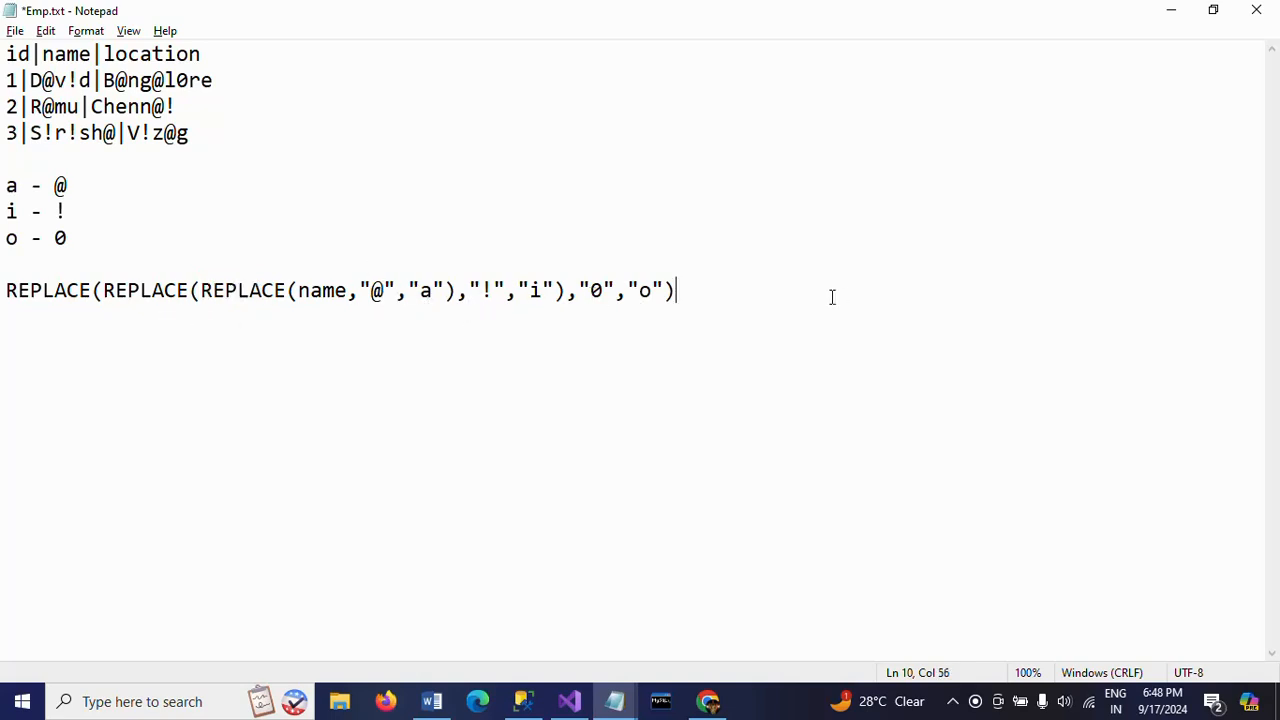
left_click(5, 281, "shift")
key("ctrl+c")
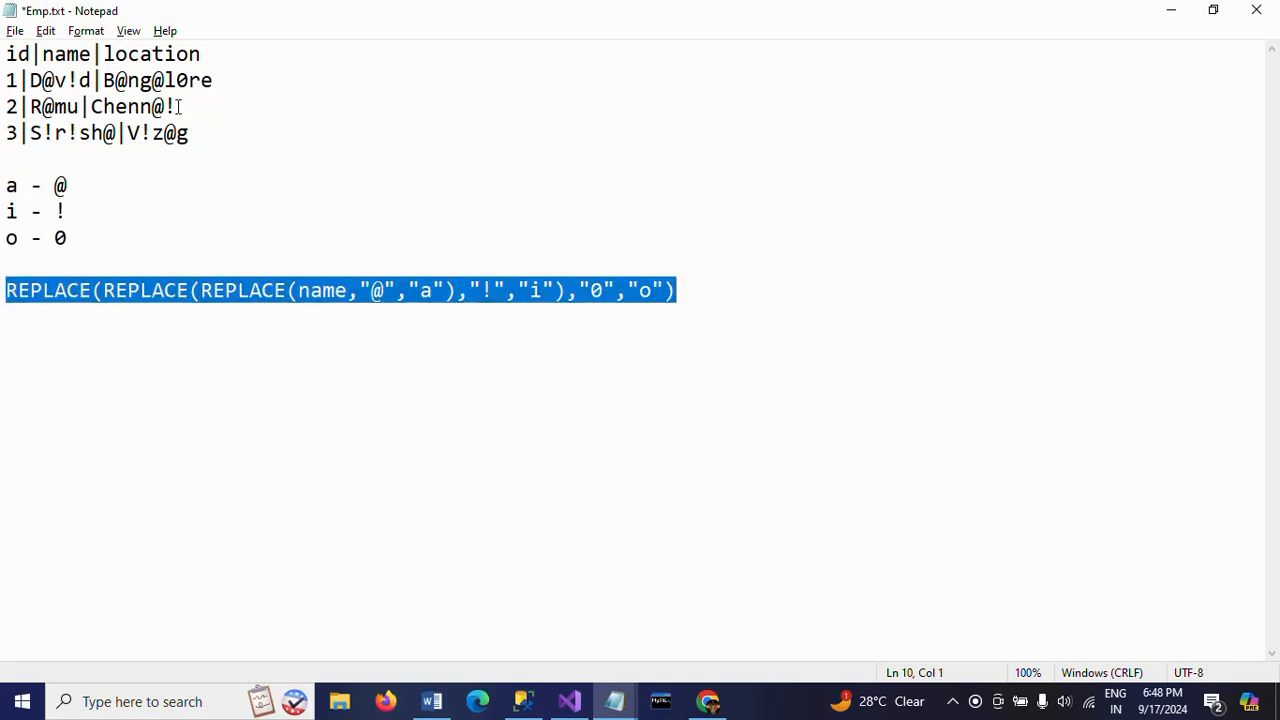
left_click(728, 299)
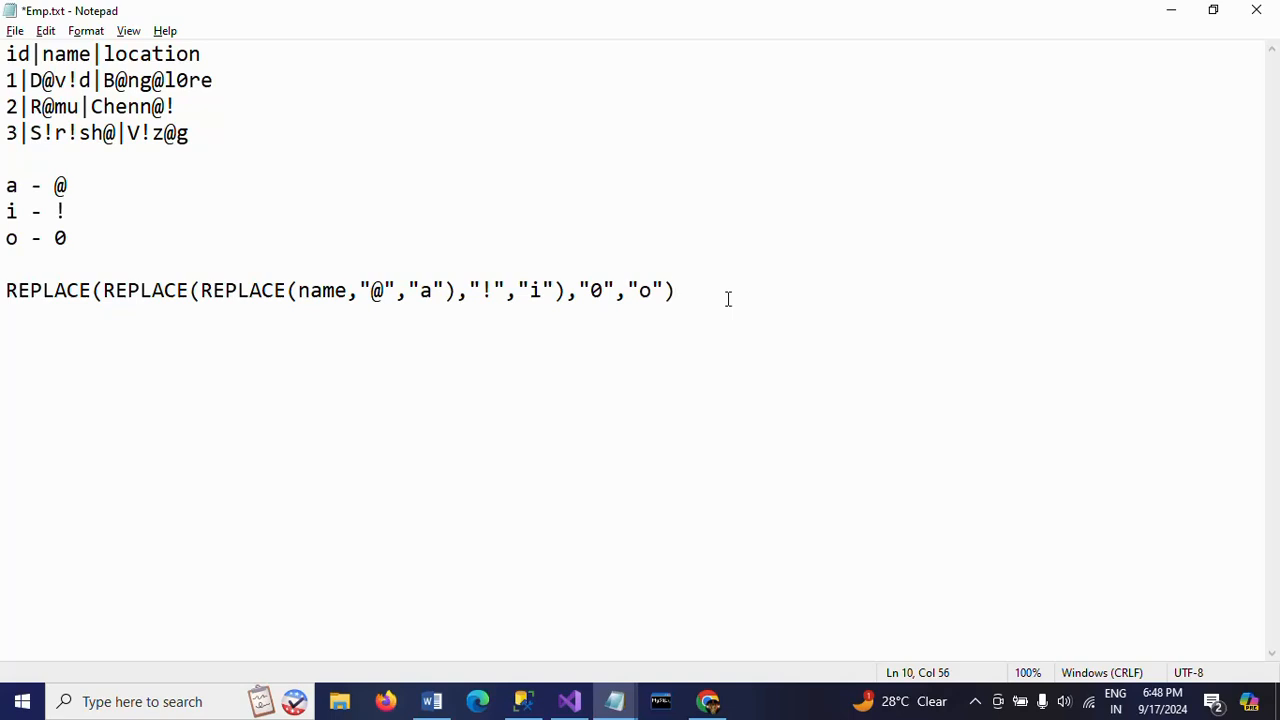
key("Return")
key("ctrl+v")
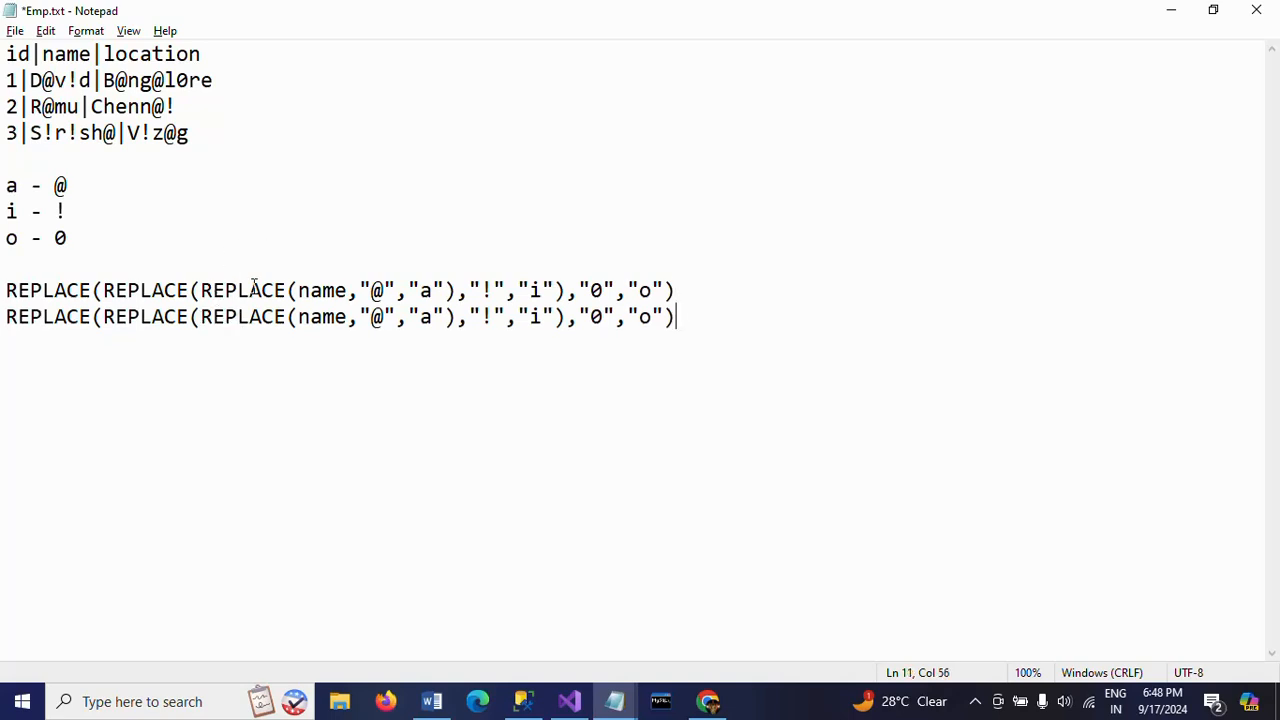
left_click(298, 316)
left_click(350, 316, "shift")
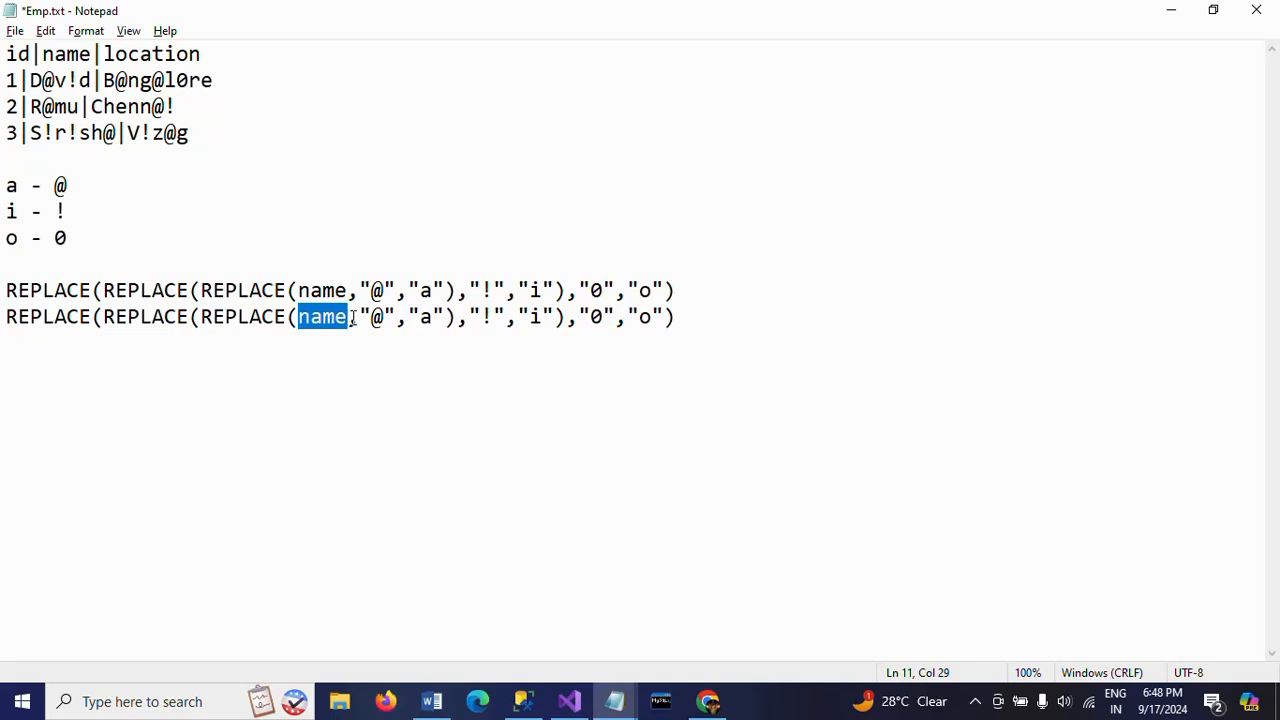
type("location")
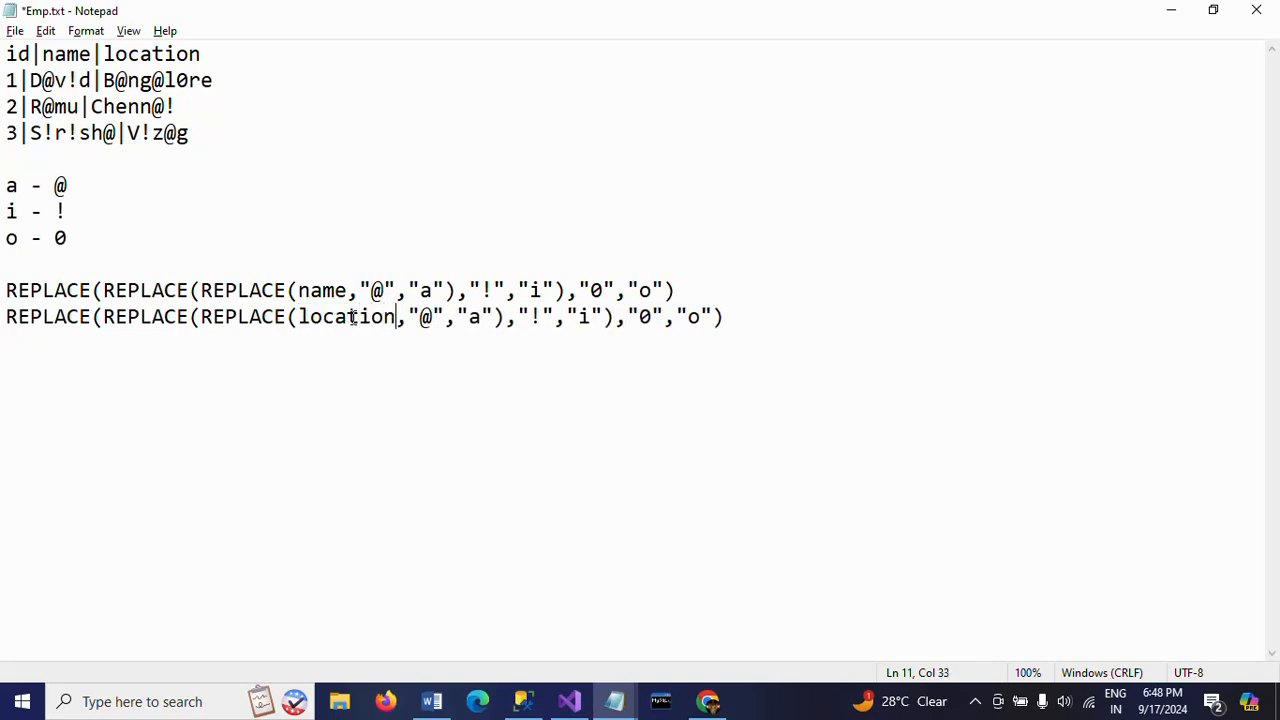
- Copy the location REPLACE expression from Emp.txt and paste it as the second expression in the Derived Column Transformation Editor
left_click(4, 316)
left_click(748, 318, "shift")
key("ctrl+c")
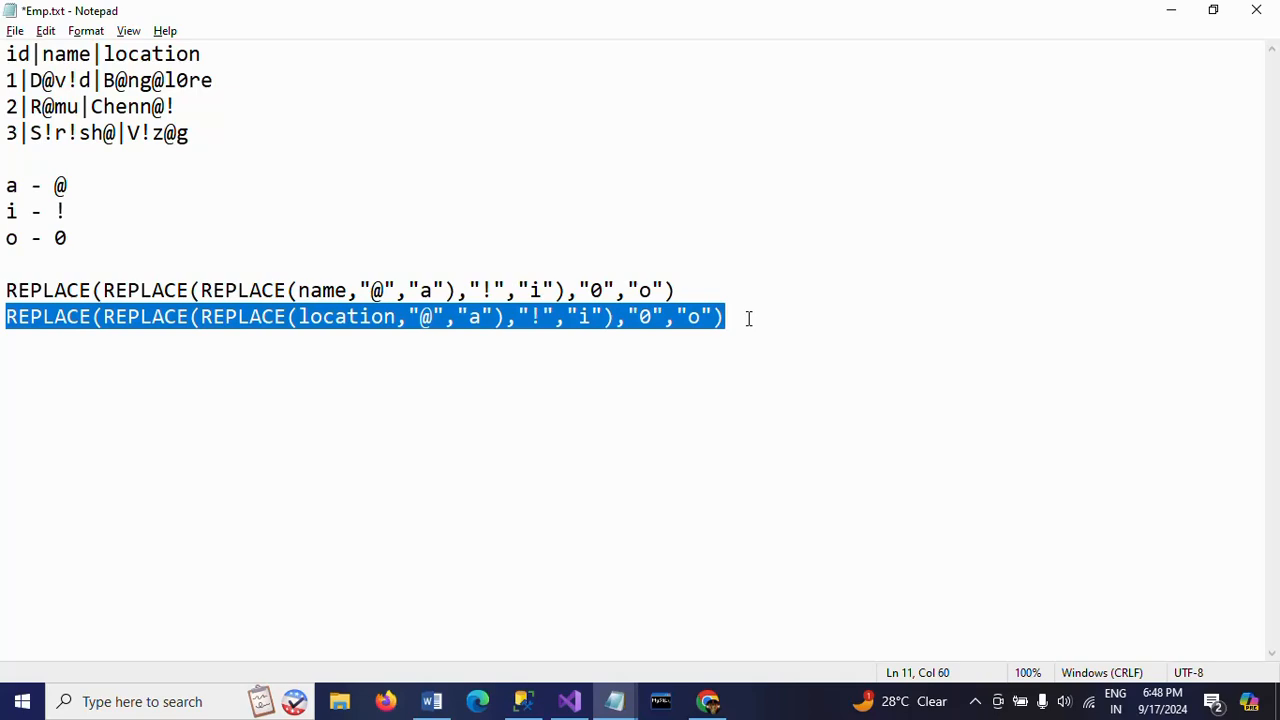
key("alt+Tab")
left_click(609, 389)
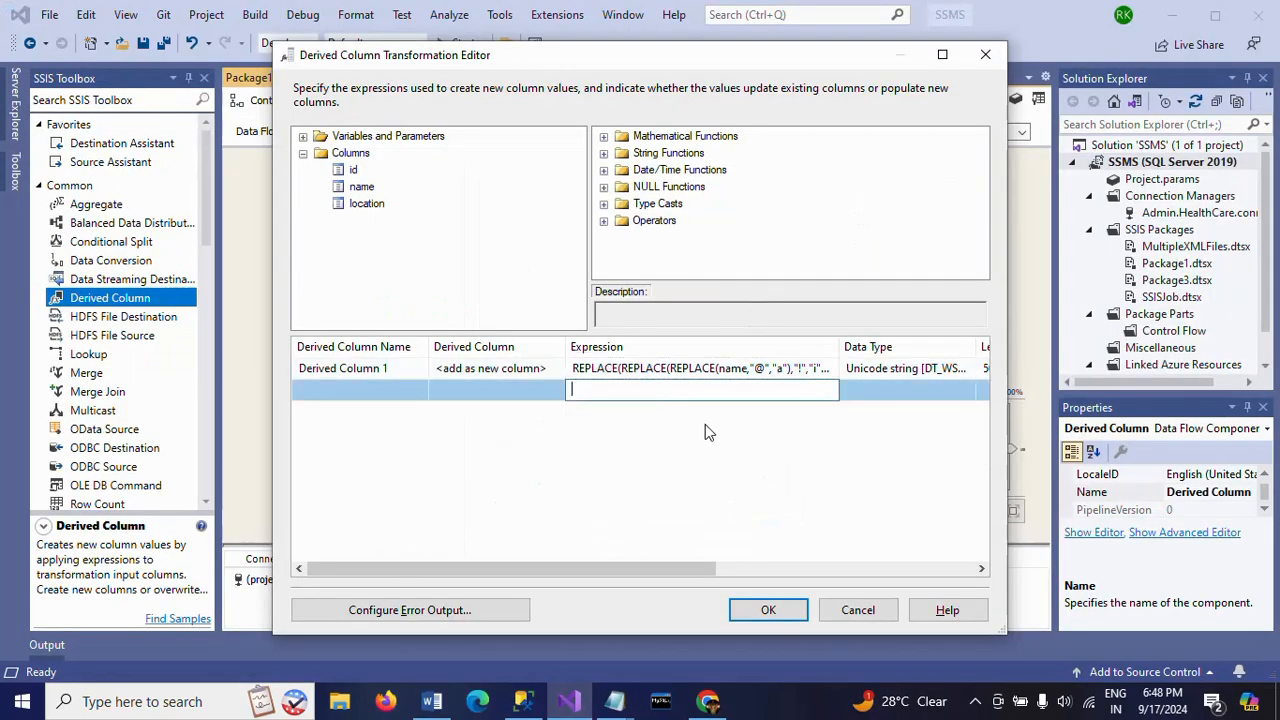
key("ctrl+v")
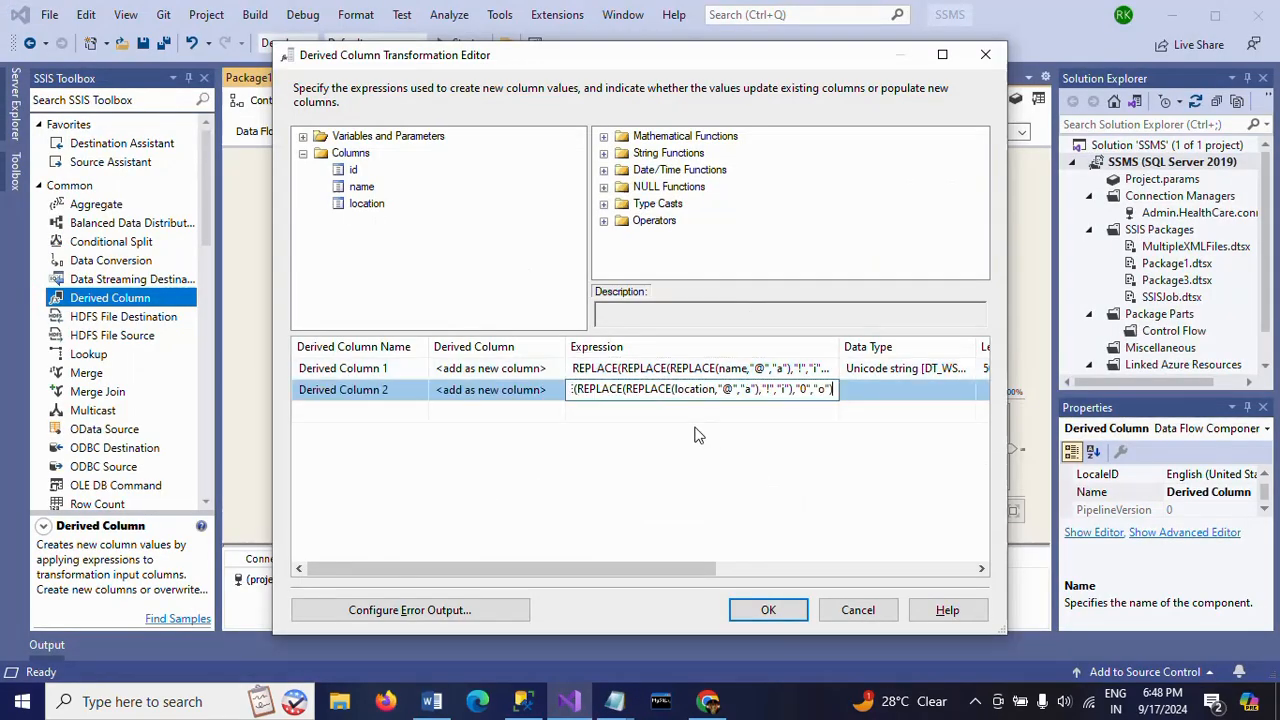
- Set the first derived column to Replace 'name' and the second to Replace 'location', and apply the transformation
left_click(556, 372)
left_click(557, 368)
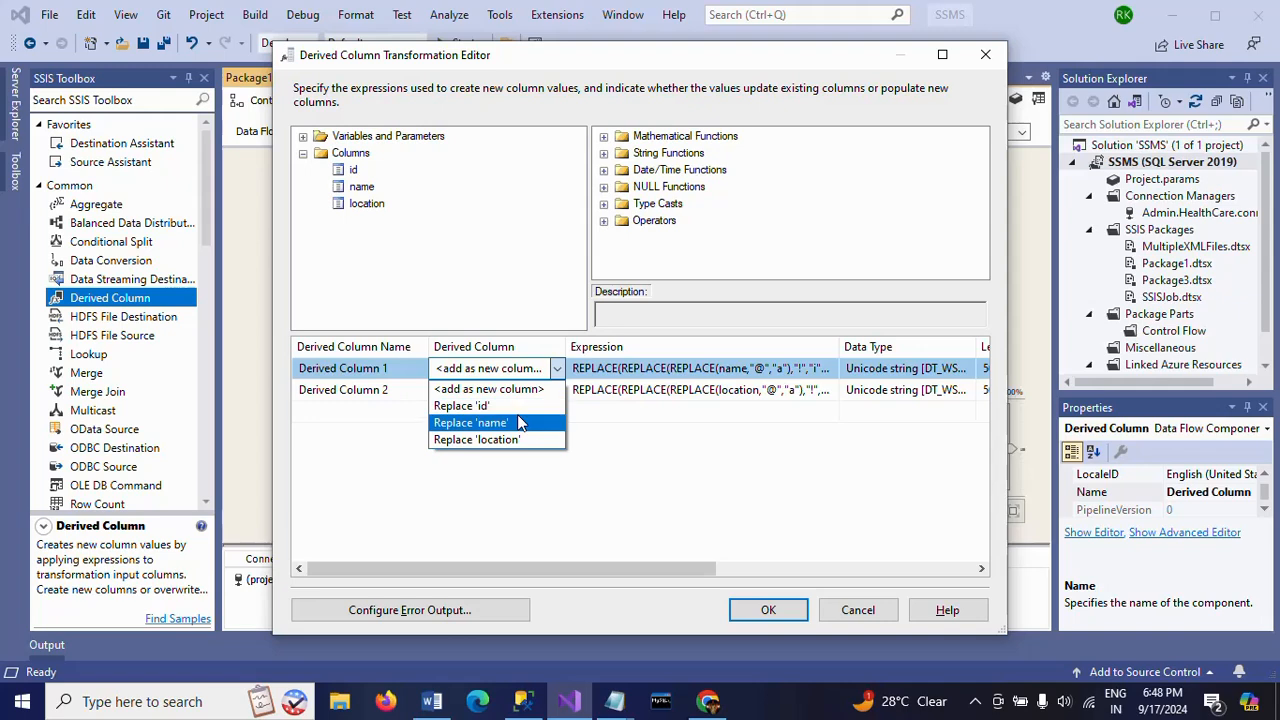
left_click(520, 423)
left_click(540, 392)
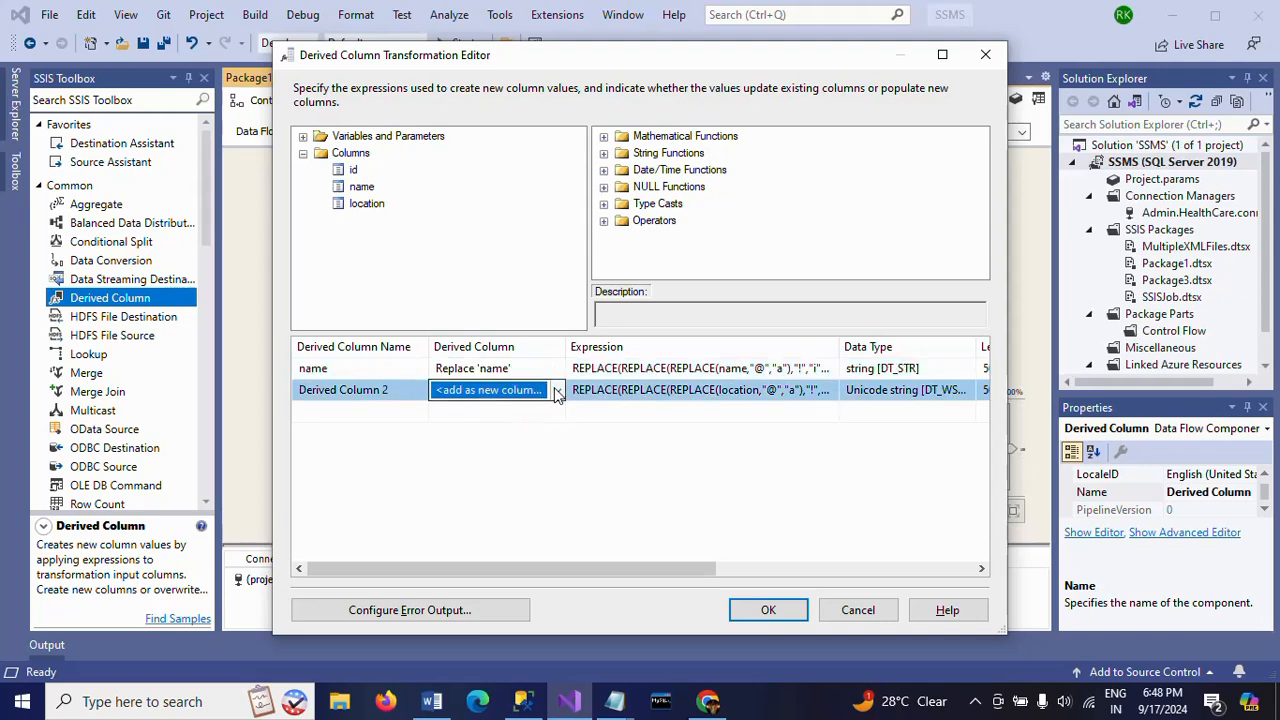
left_click(557, 391)
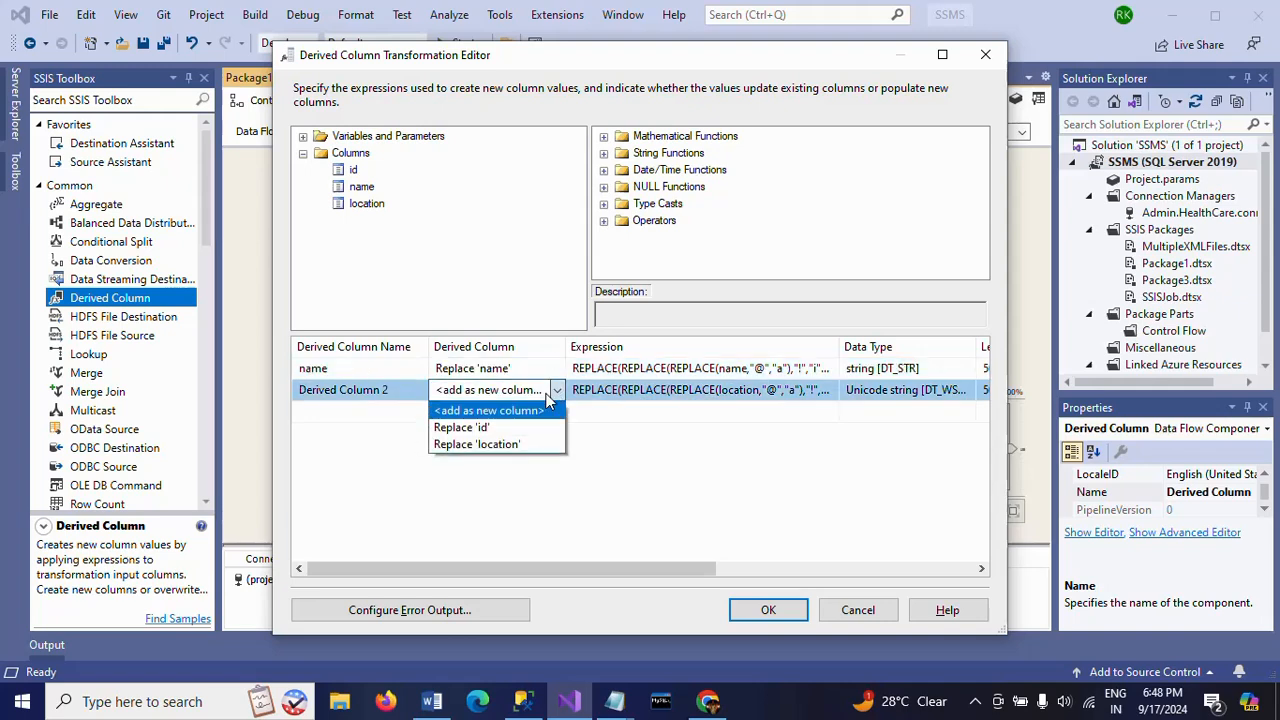
left_click(510, 444)
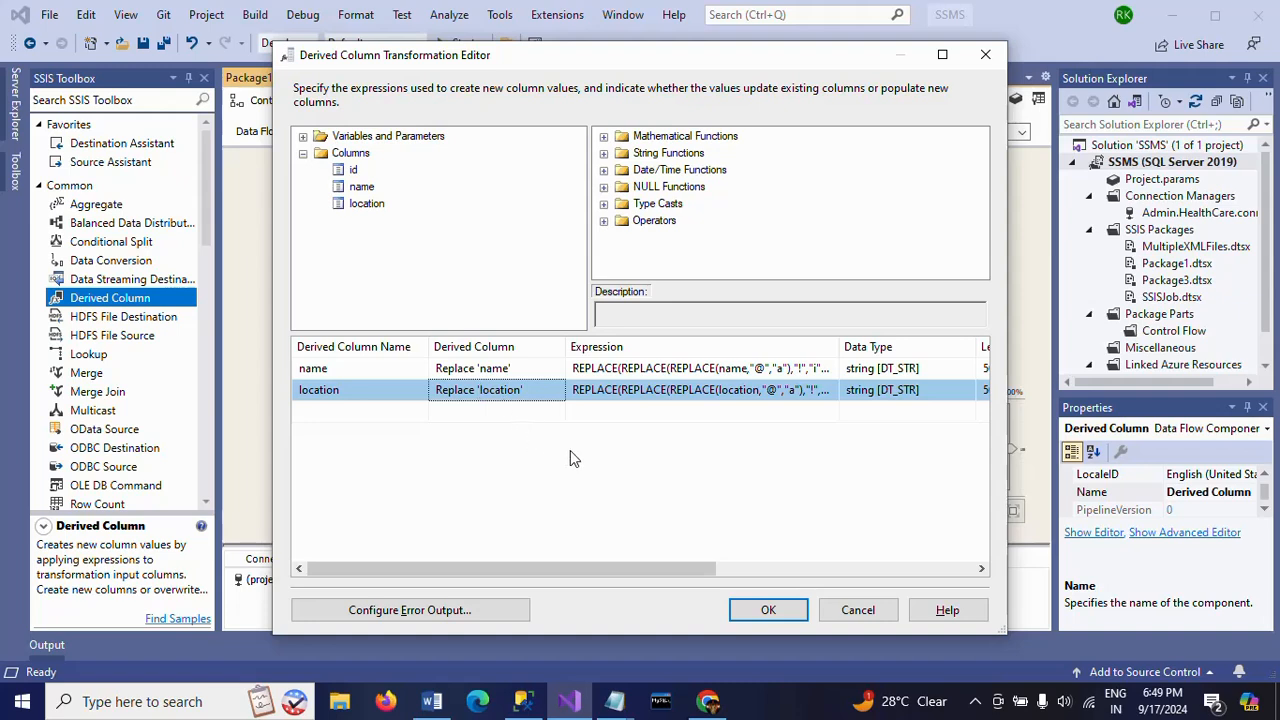
left_click(768, 610)
- Add an OLE DB Destination below the Derived Column, connect the Derived Column output to it, and open its editor
scroll(205, 444, "down", 10)
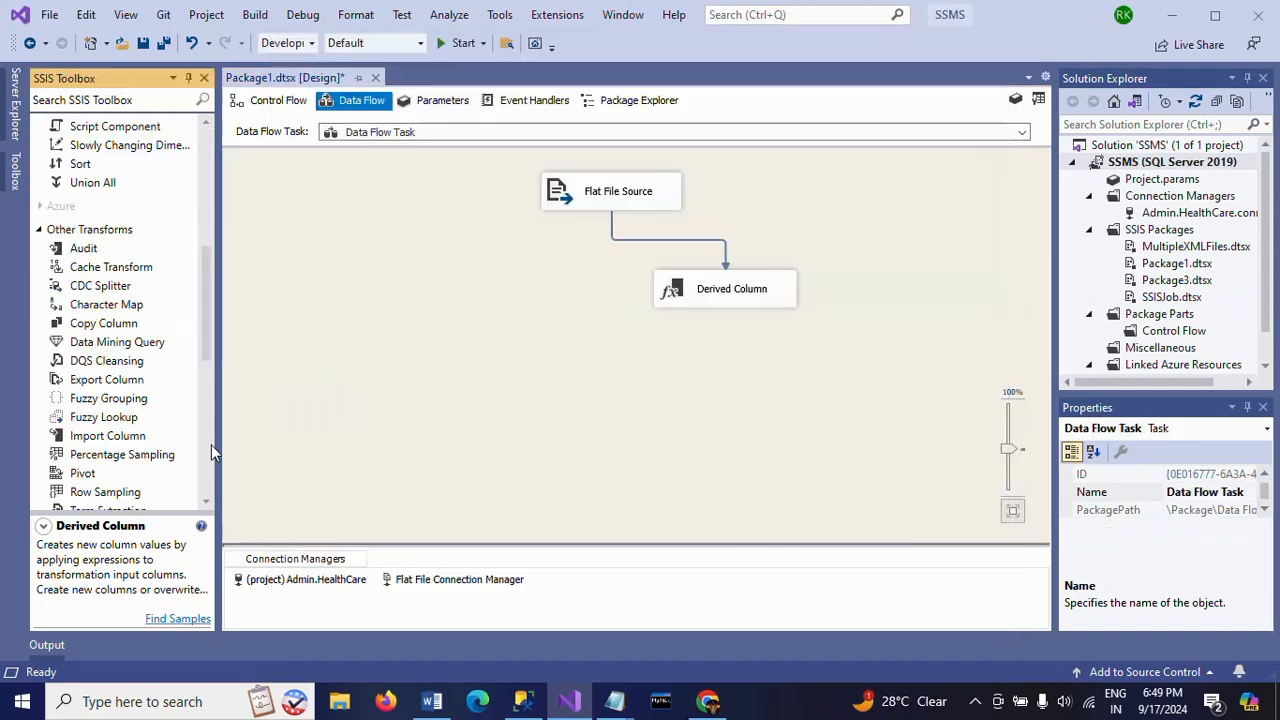
left_click_drag(110, 468, 553, 385)
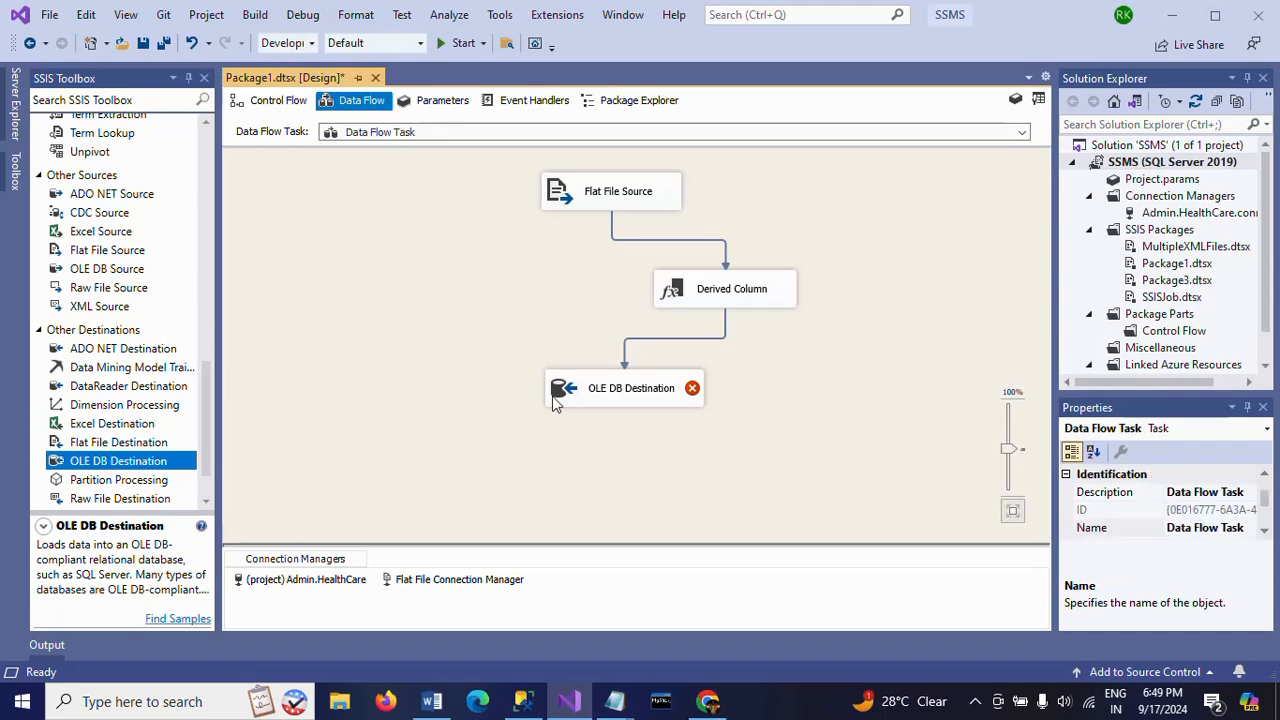
double_click(560, 395)
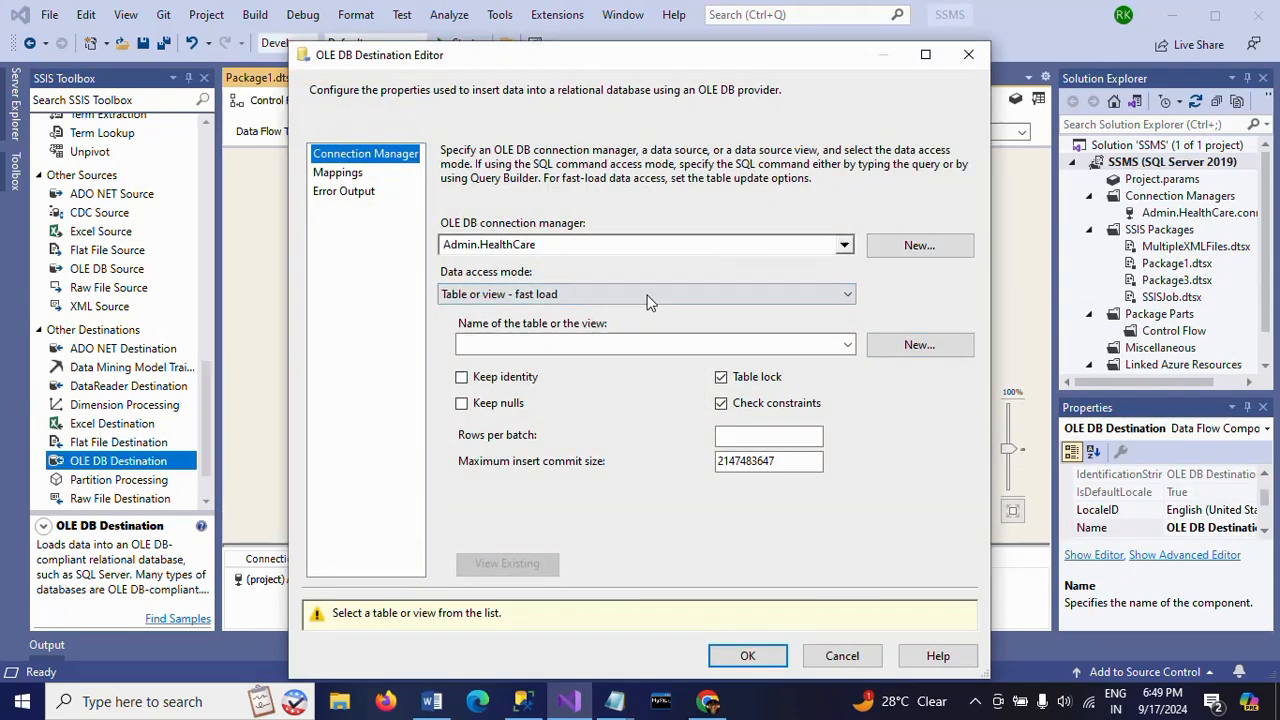
- Create a new destination table named Emp_tbl with the proposed id, name and location columns
left_click(912, 346)
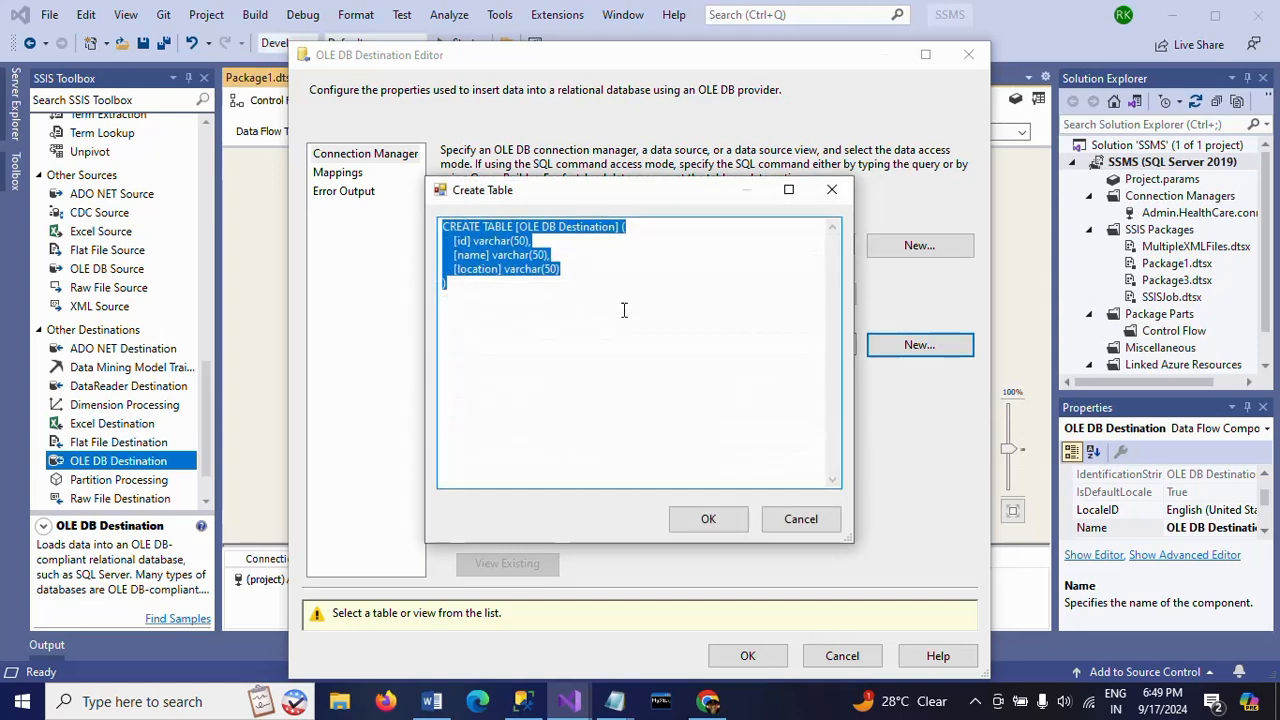
left_click(519, 229)
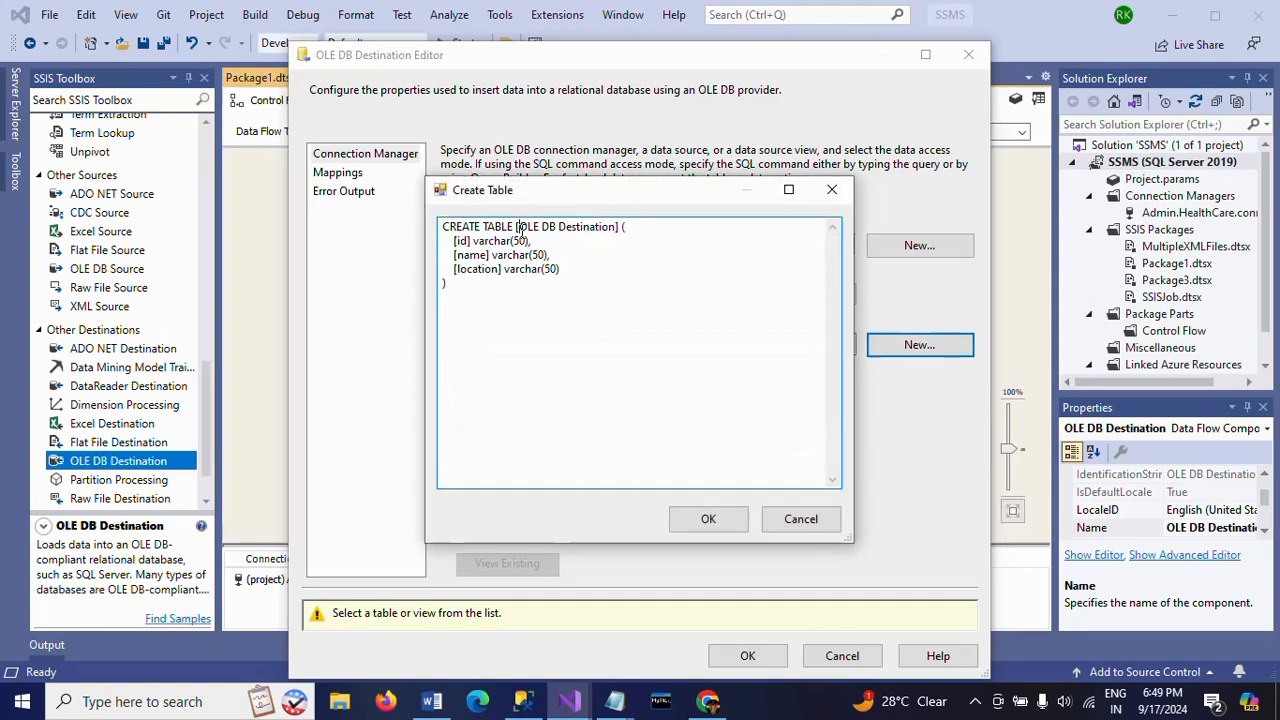
left_click(620, 228, "shift")
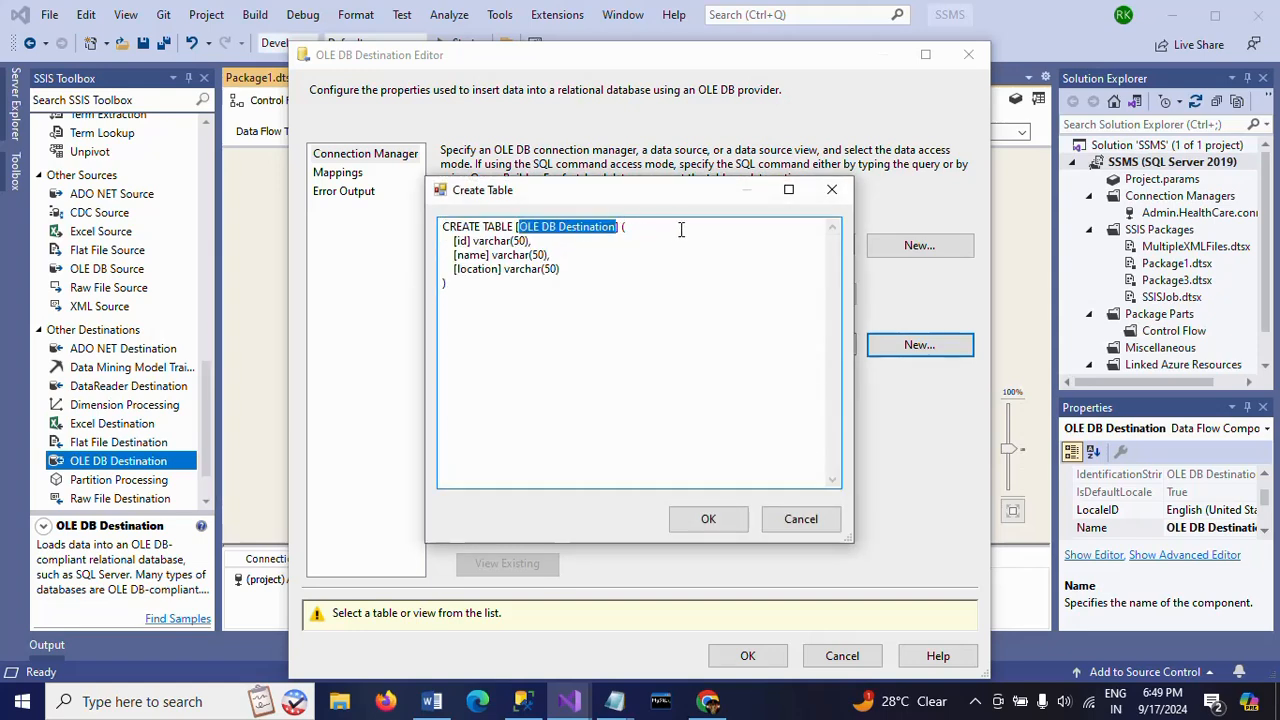
key("BackSpace")
type("Emp_t")
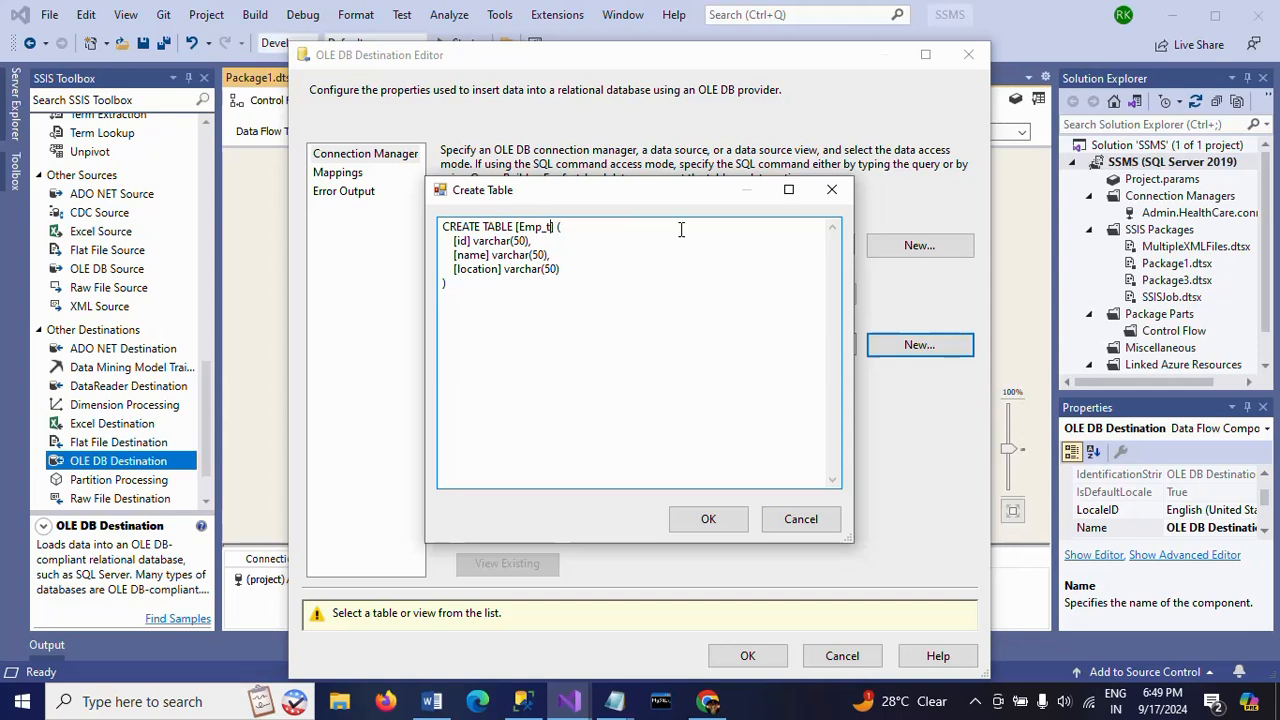
type("bl")
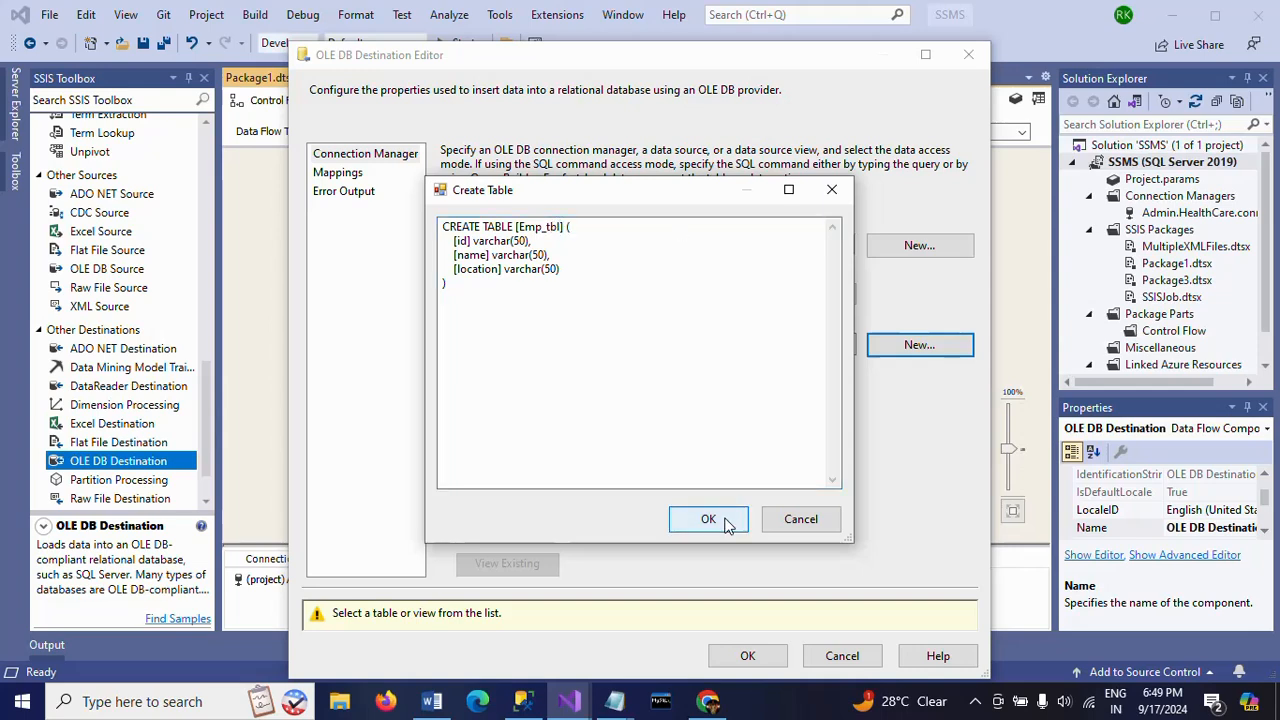
left_click(707, 519)
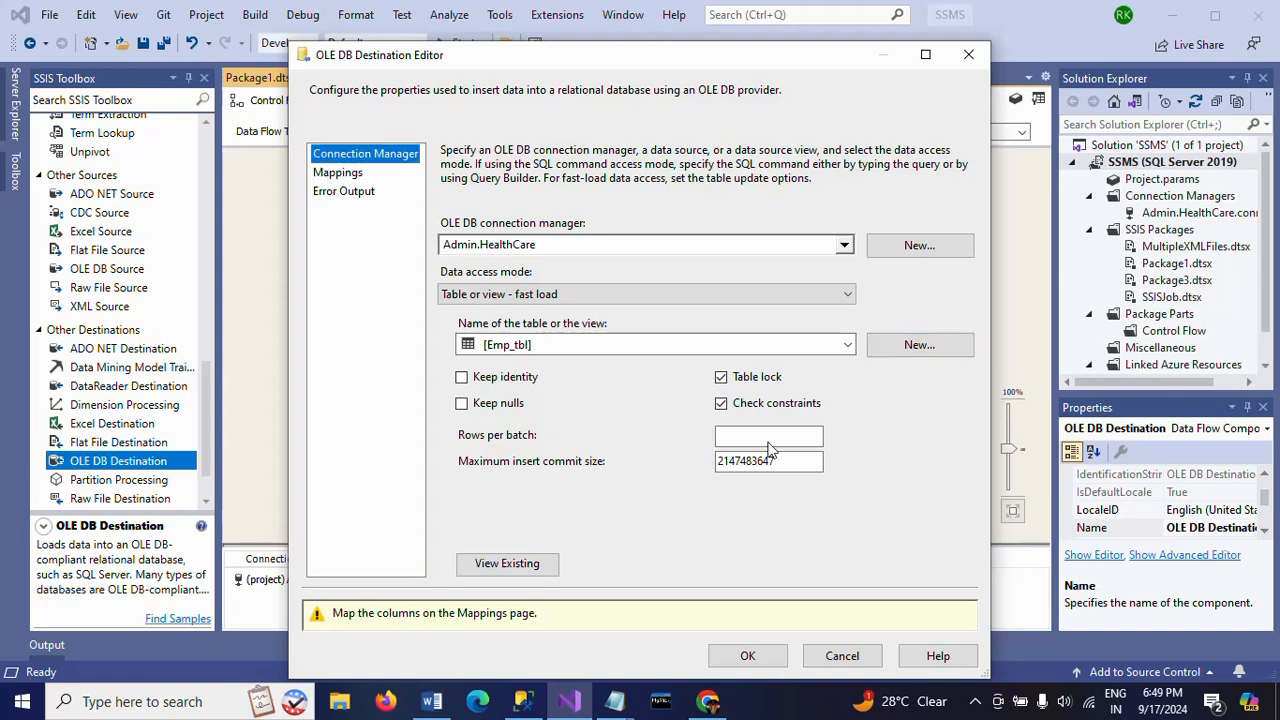
- Map the id, name and location input columns to the destination columns and apply the destination settings
left_click(338, 173)
left_click(750, 609)
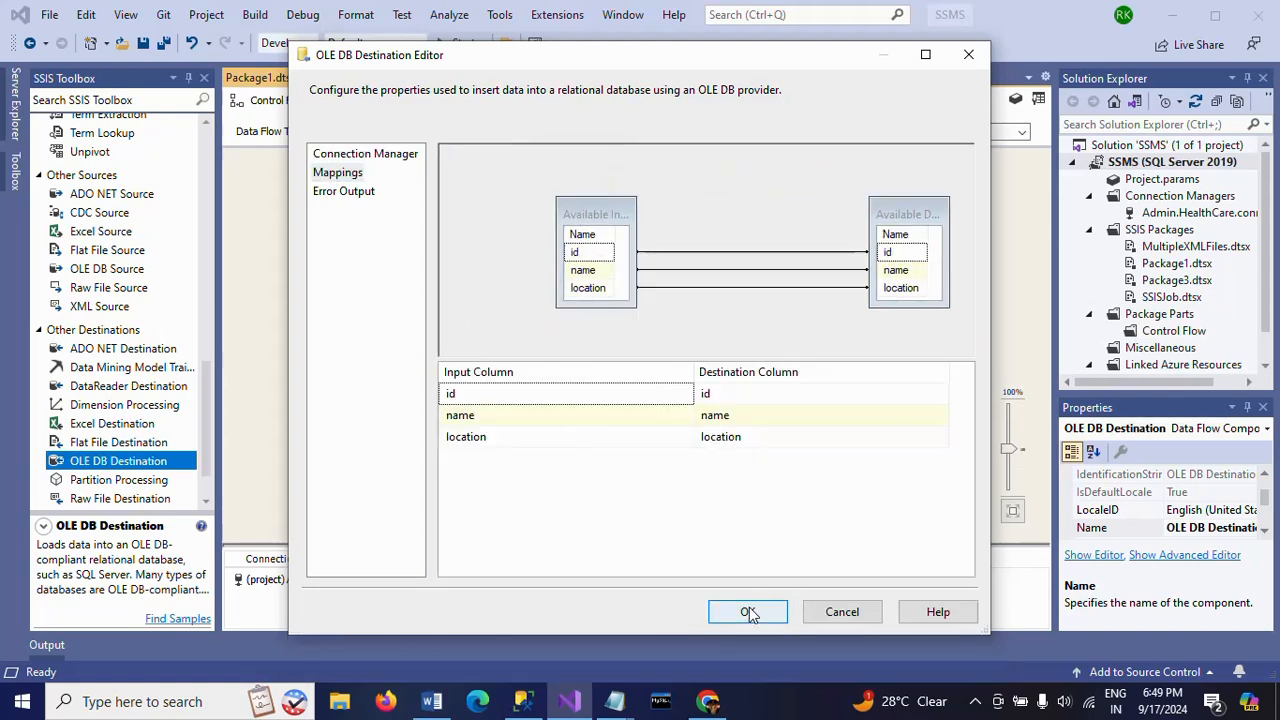
left_click(709, 500)
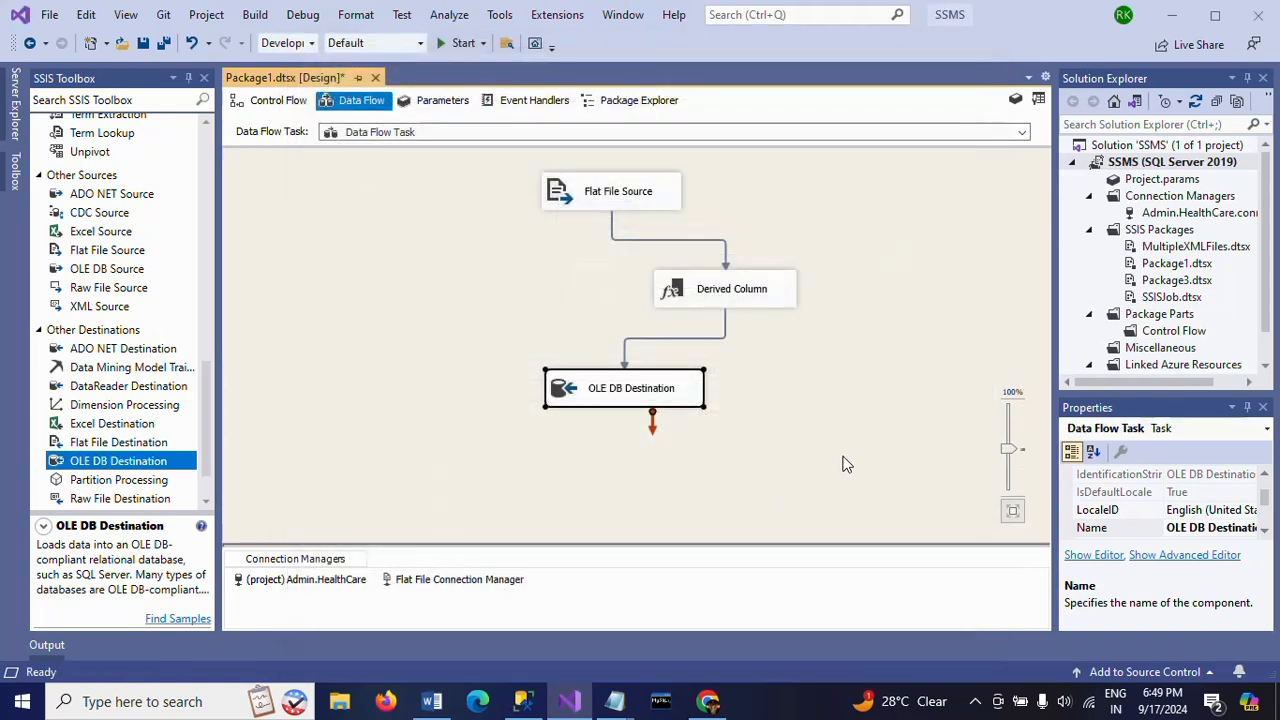
left_click(633, 395)
left_click(614, 208)
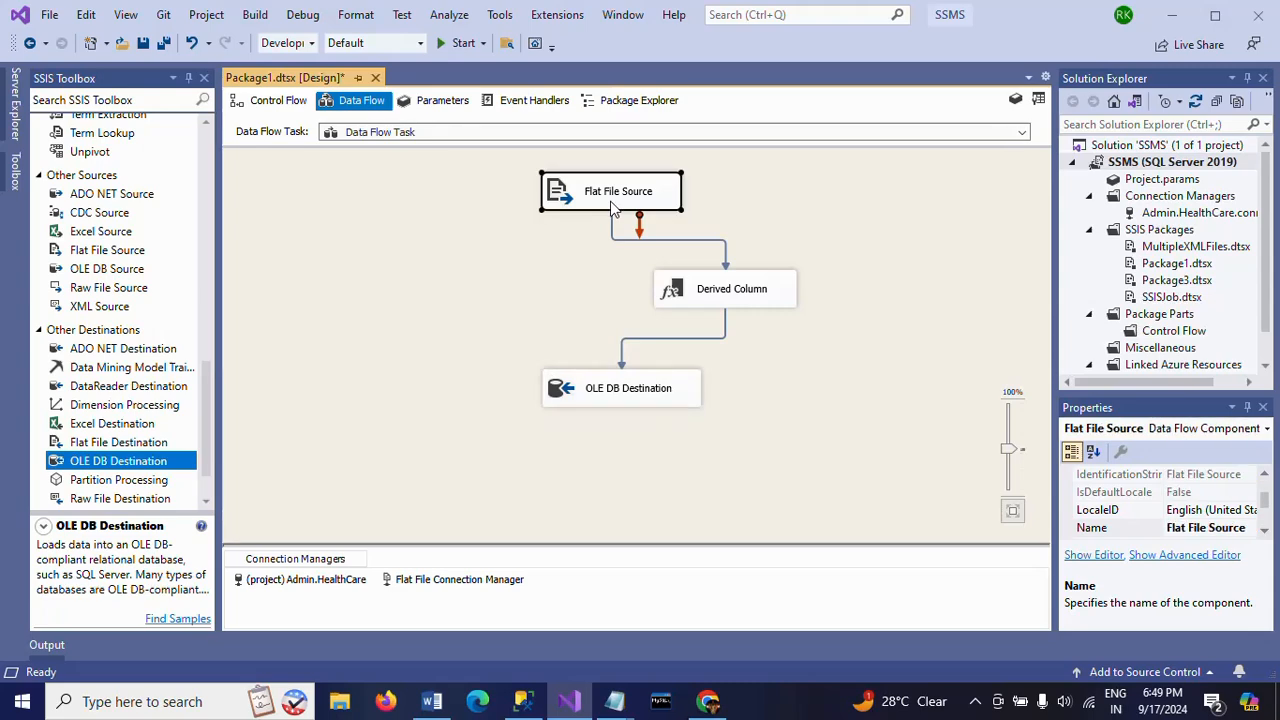
- Switch to SQL Server Management Studio and run the query select * from emp_tbl
left_click(534, 708)
type("sel")
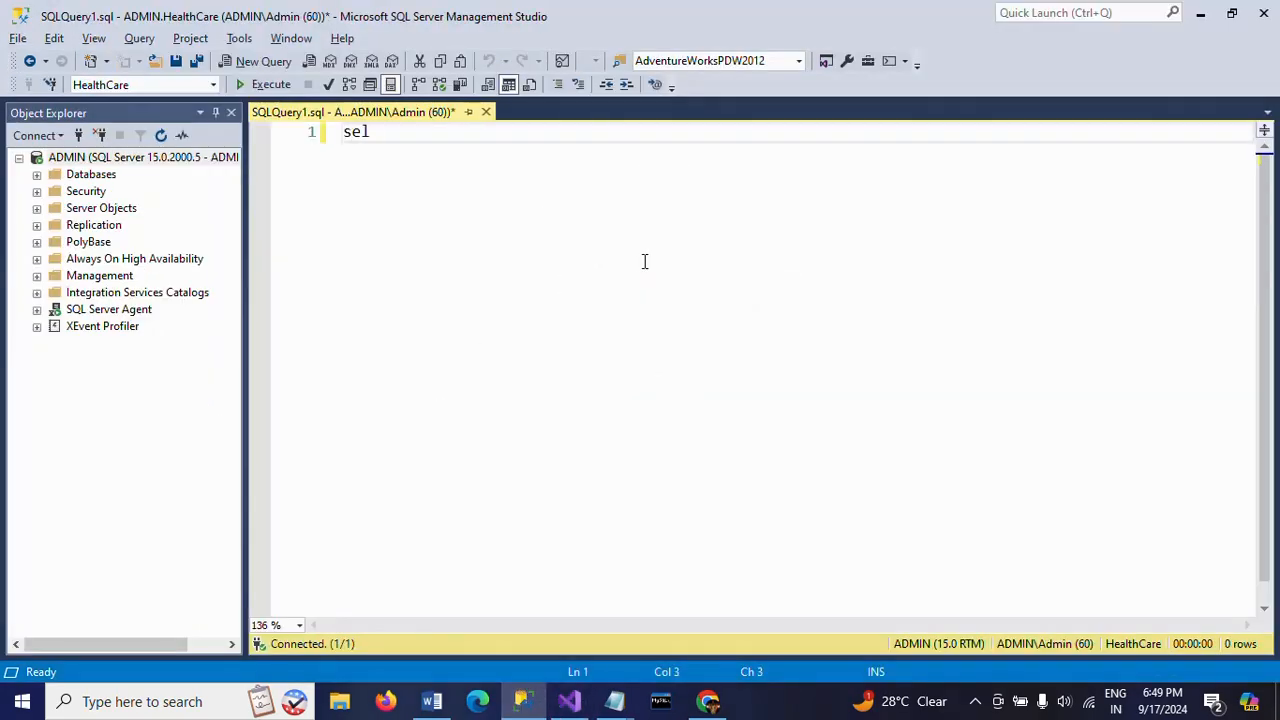
type("ect * from emp_tbl")
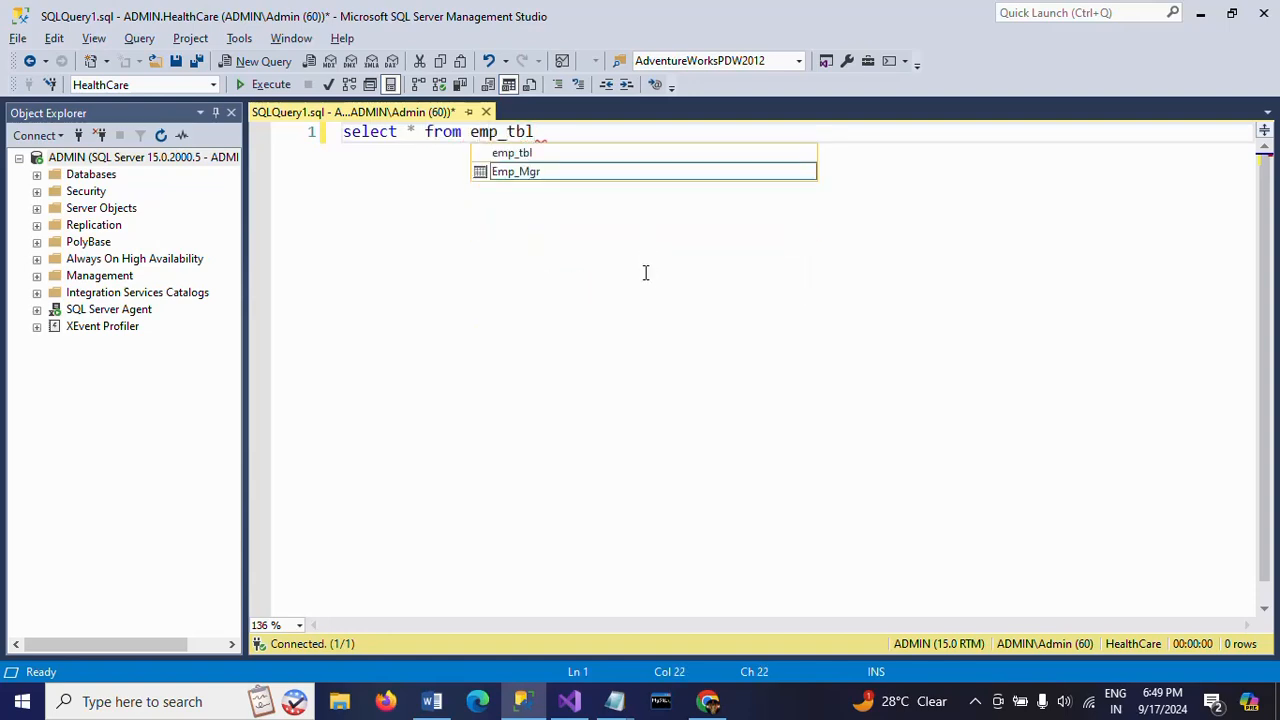
key("Escape")
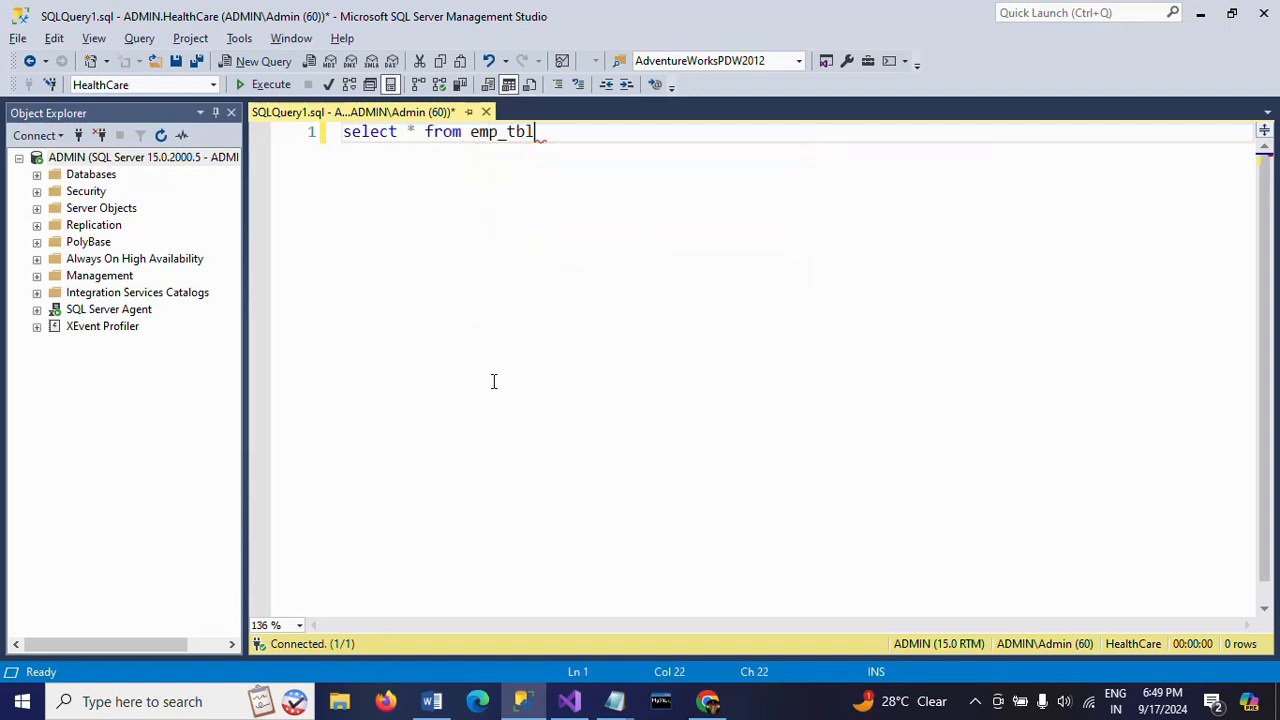
key("F5")
left_click(296, 436)
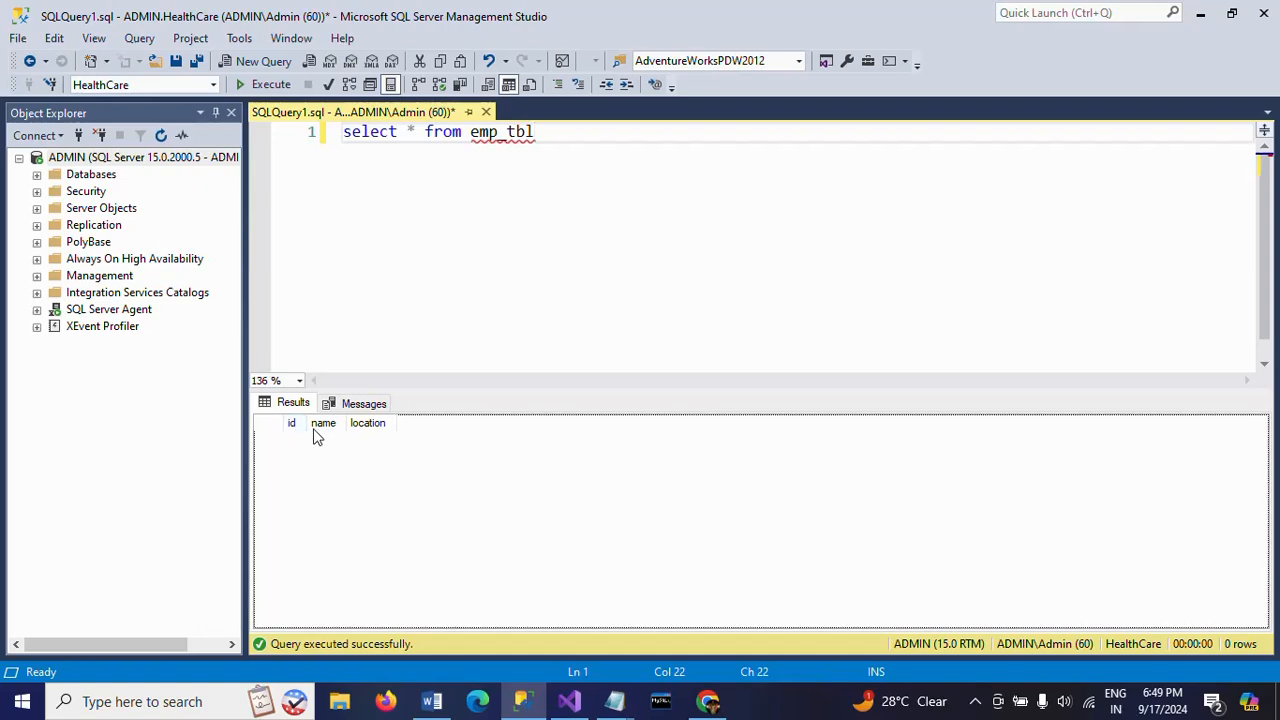
- Switch back to the Package1.dtsx data flow in Visual Studio and execute the Data Flow Task
key("alt+Tab")
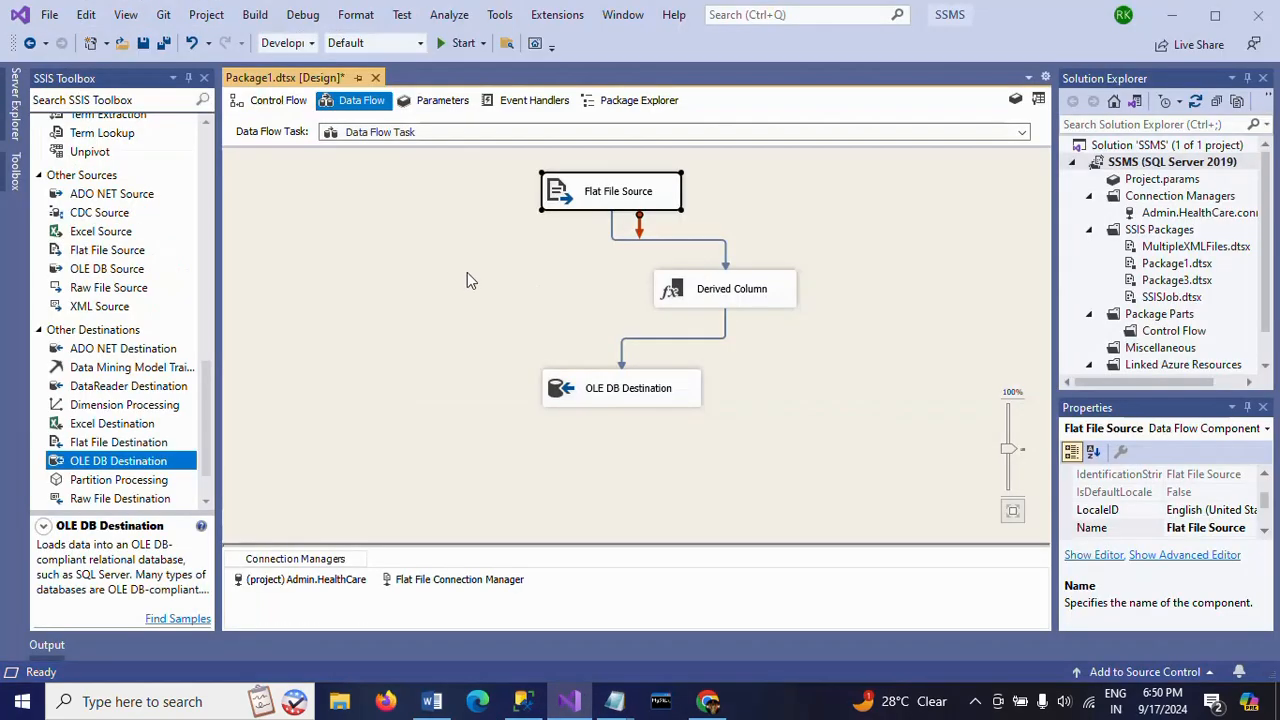
left_click(467, 276)
right_click(391, 259)
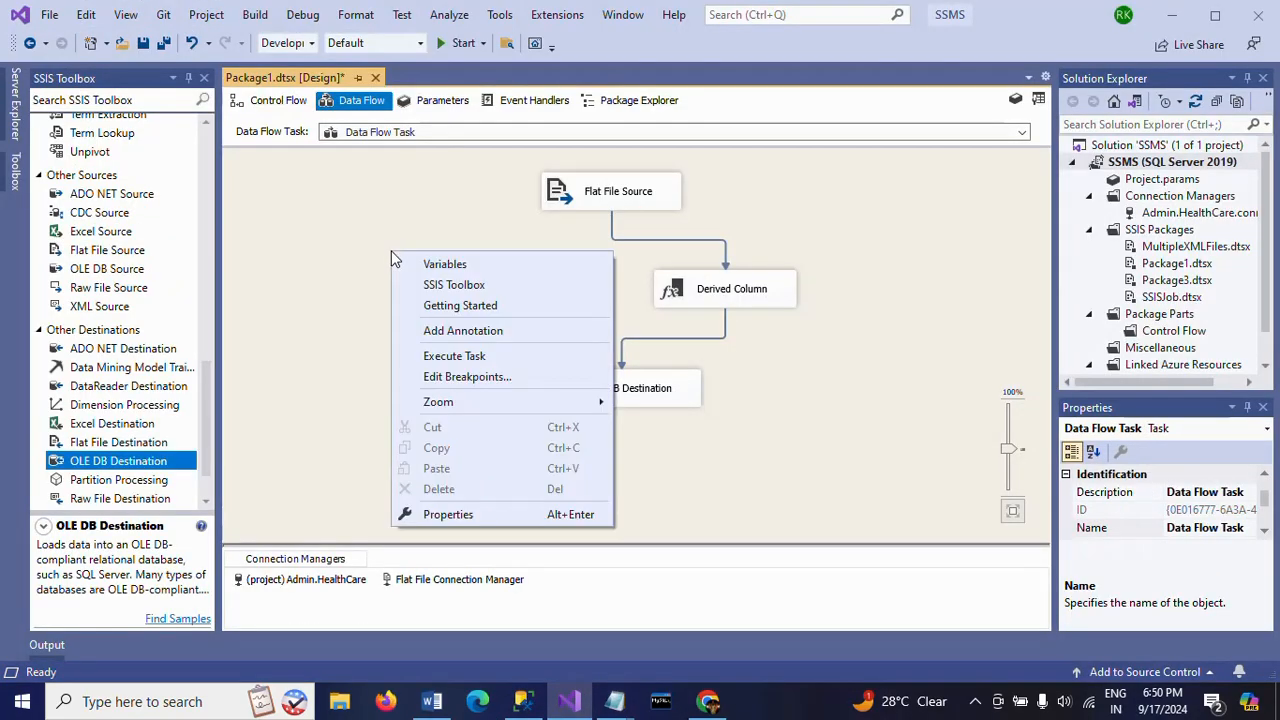
left_click(446, 355)
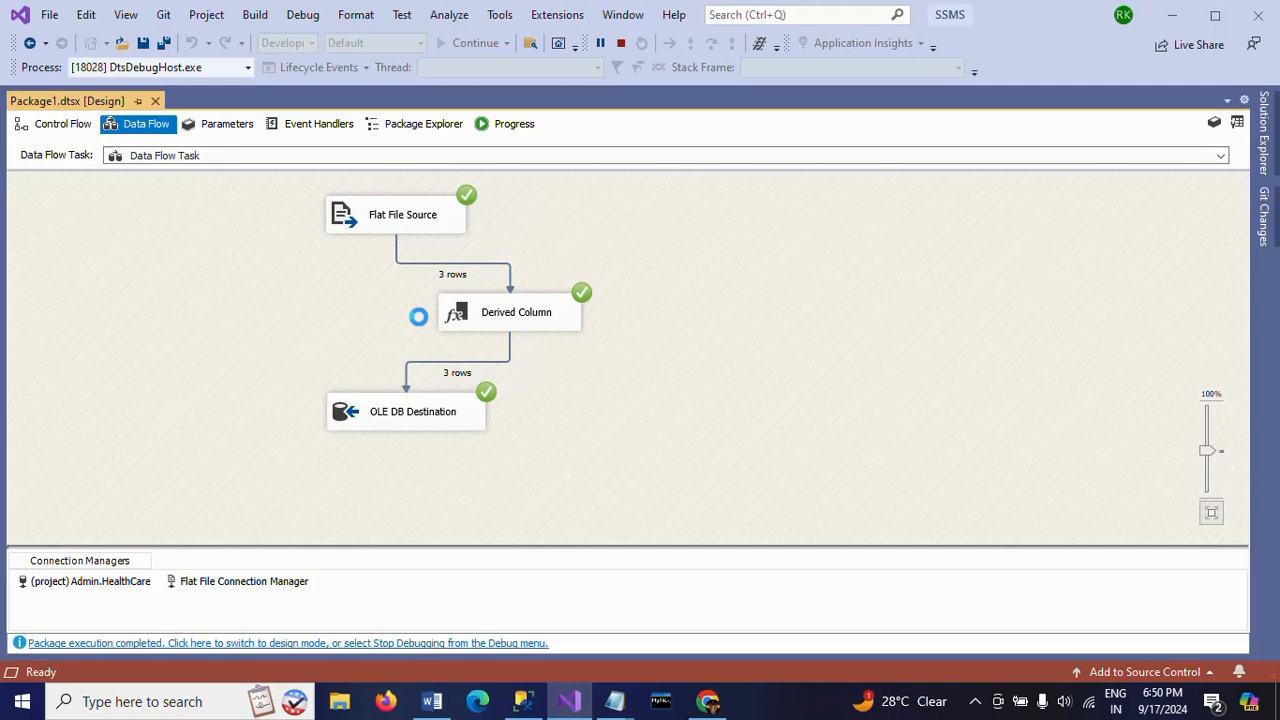
- Rerun the emp_tbl query in SQL Server Management Studio and check the first row's name and location
key("alt+Tab")
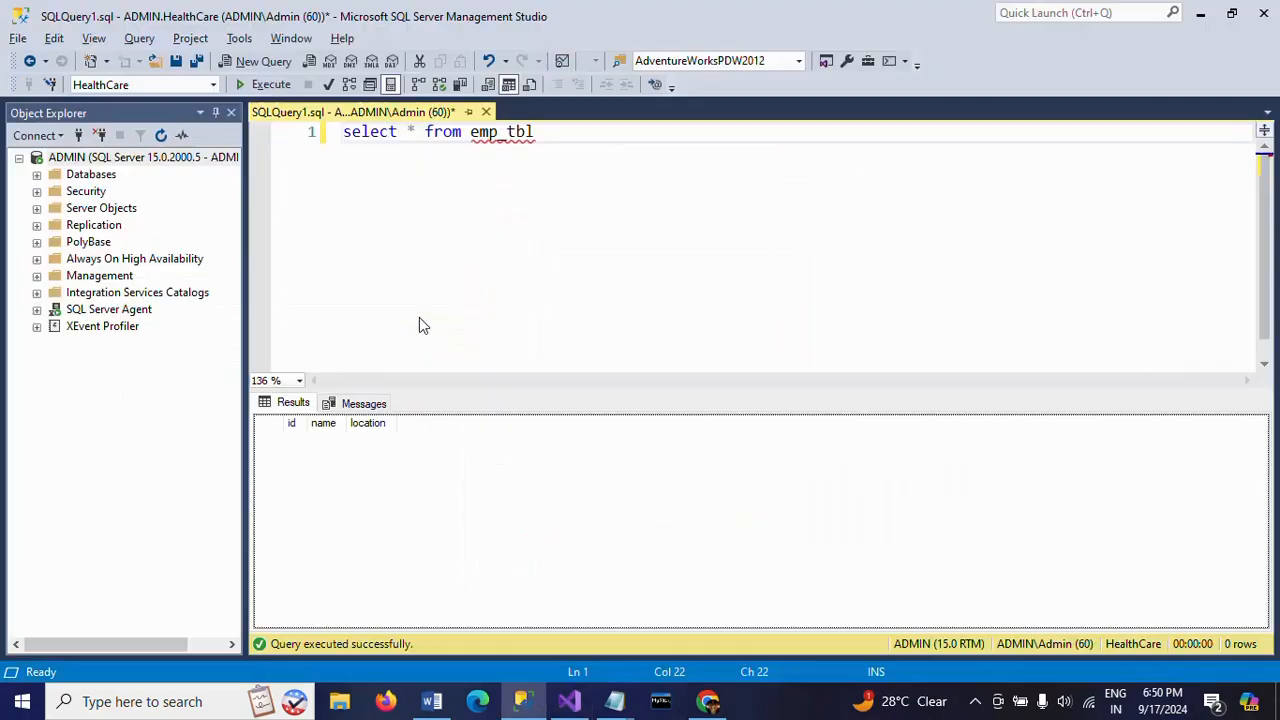
left_click(268, 84)
left_click(326, 441)
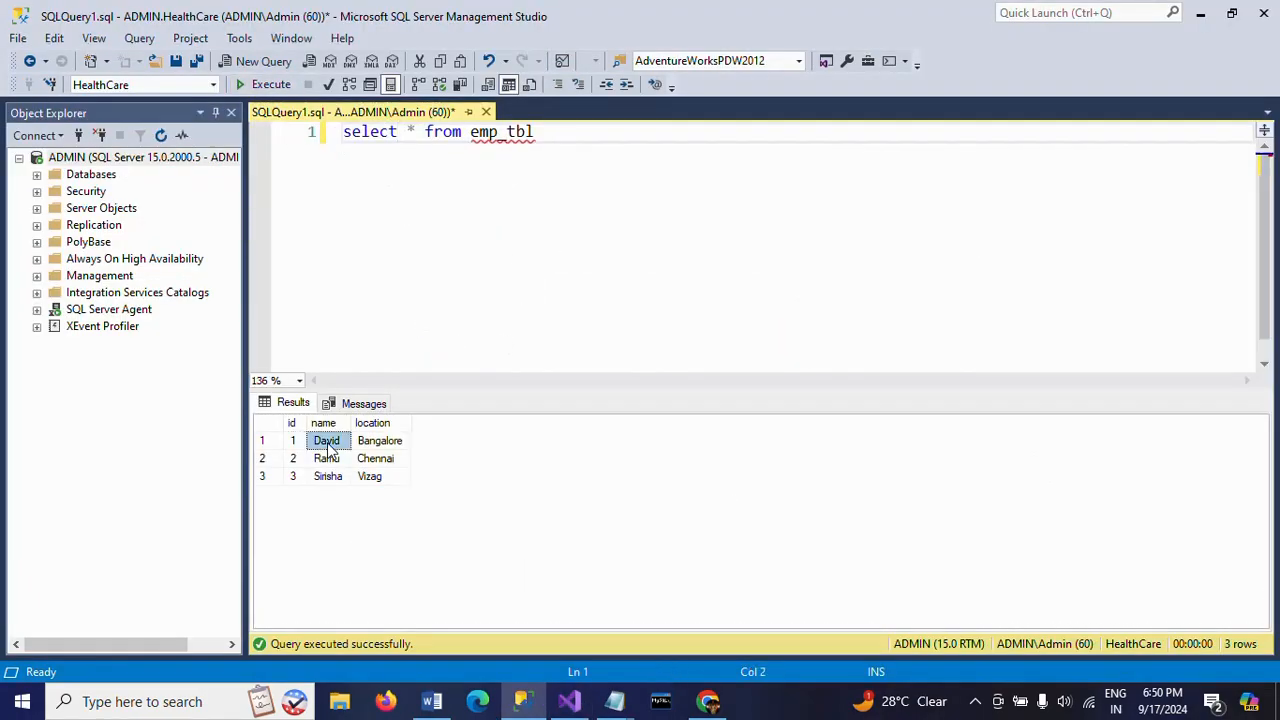
left_click(379, 446)
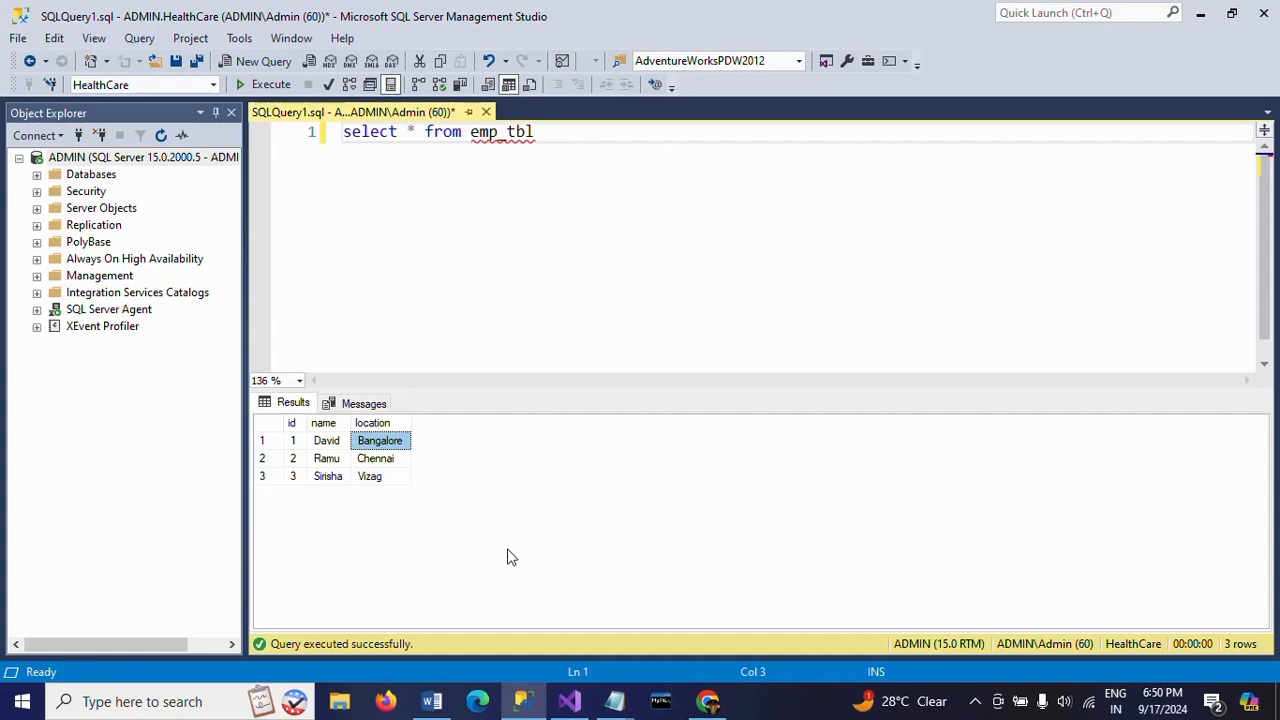
- Compare the source rows in Emp.txt with the name and location values in the emp_tbl query results
left_click(614, 701)
left_click(672, 651)
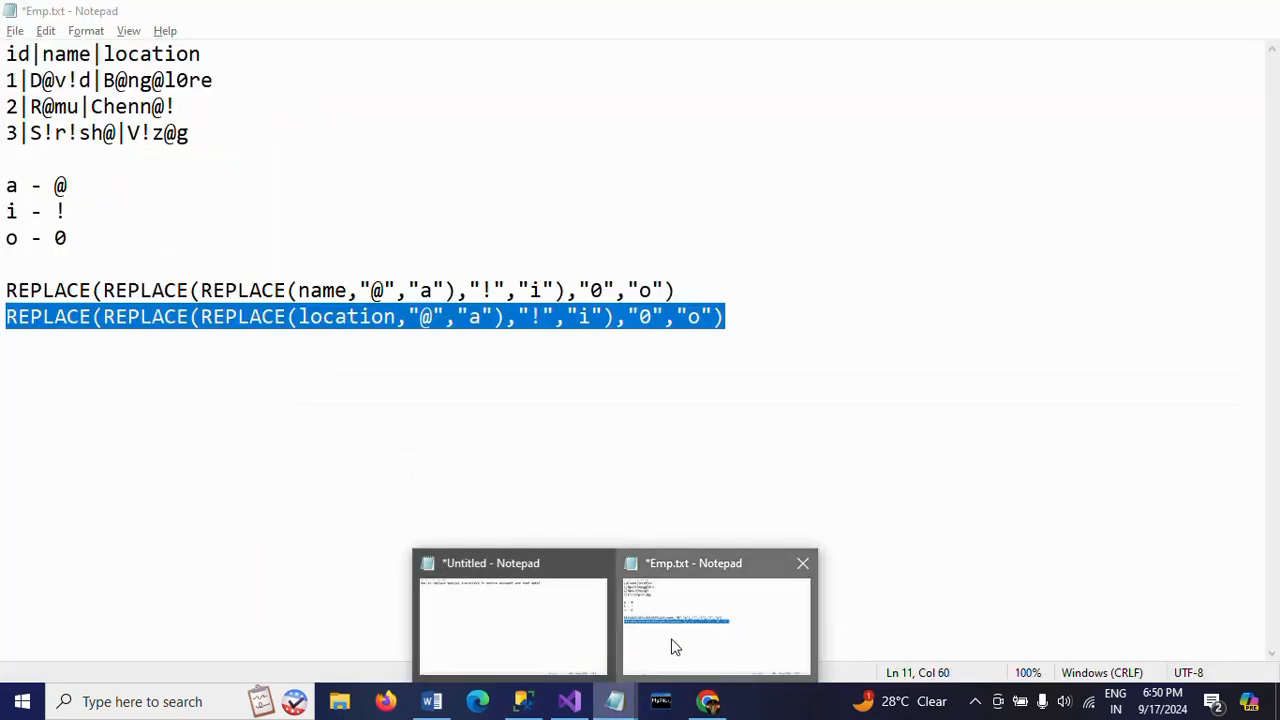
left_click(523, 701)
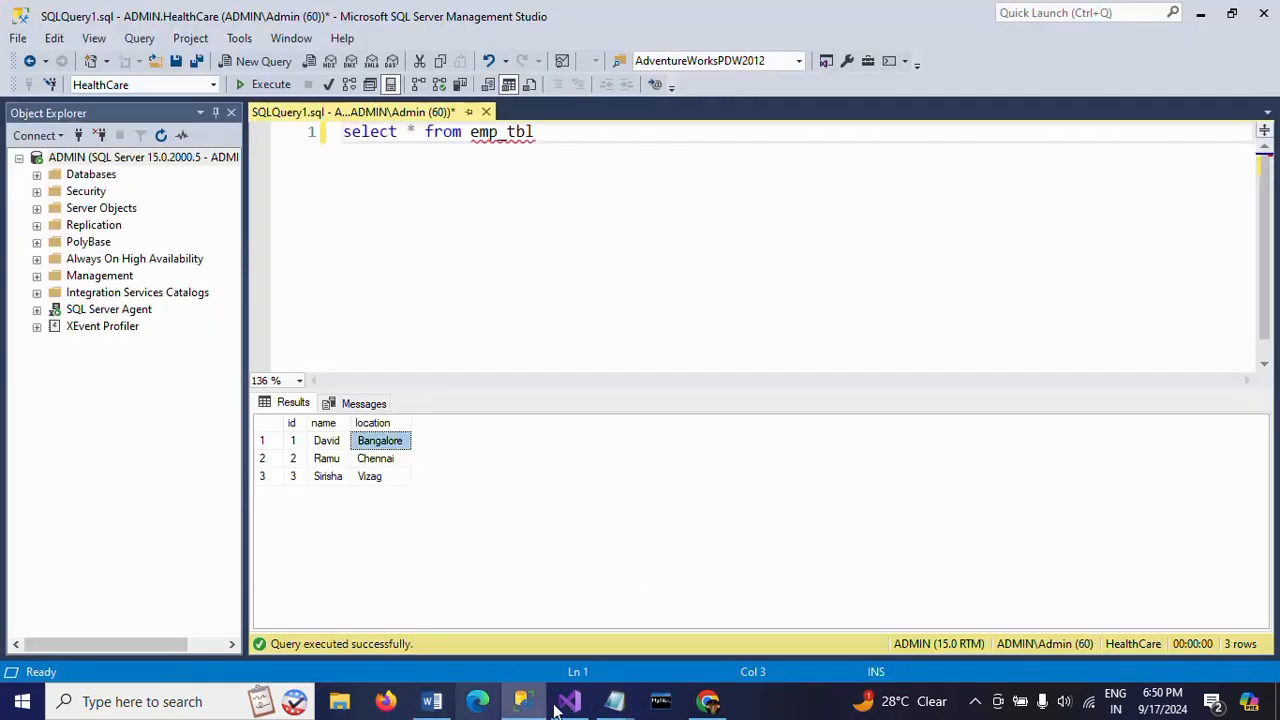
left_click(327, 446)
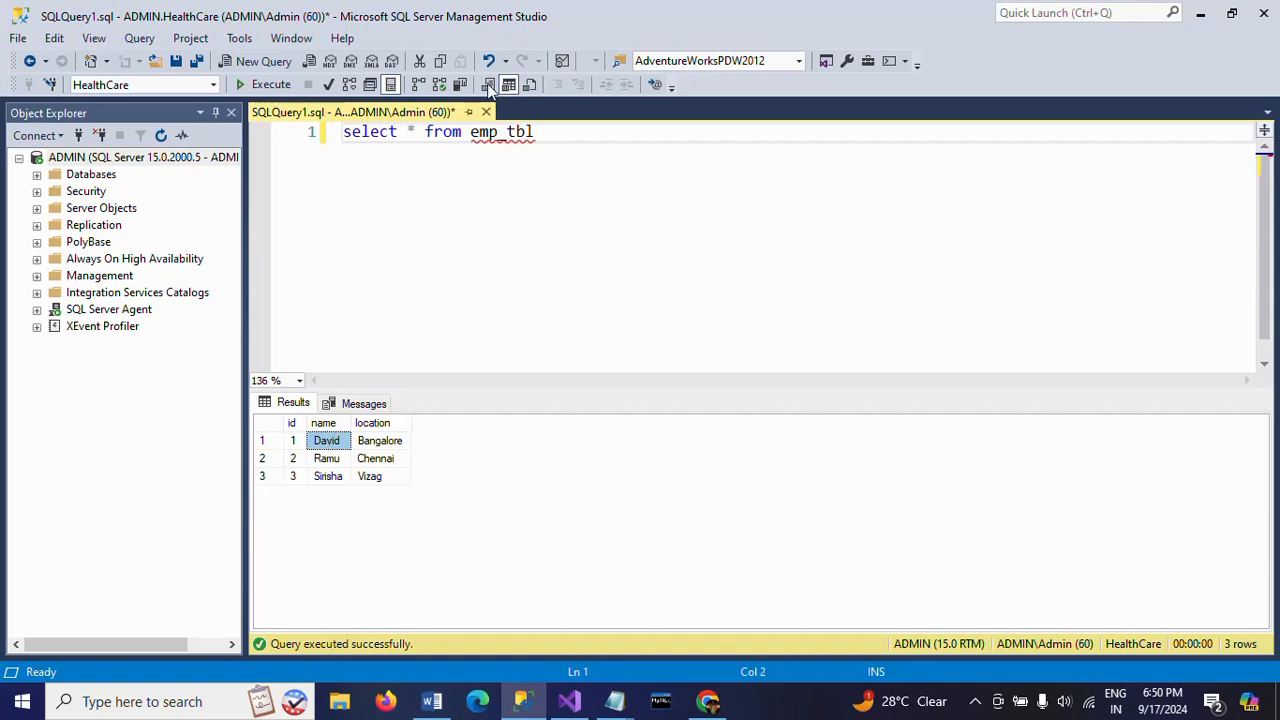
key("Right")
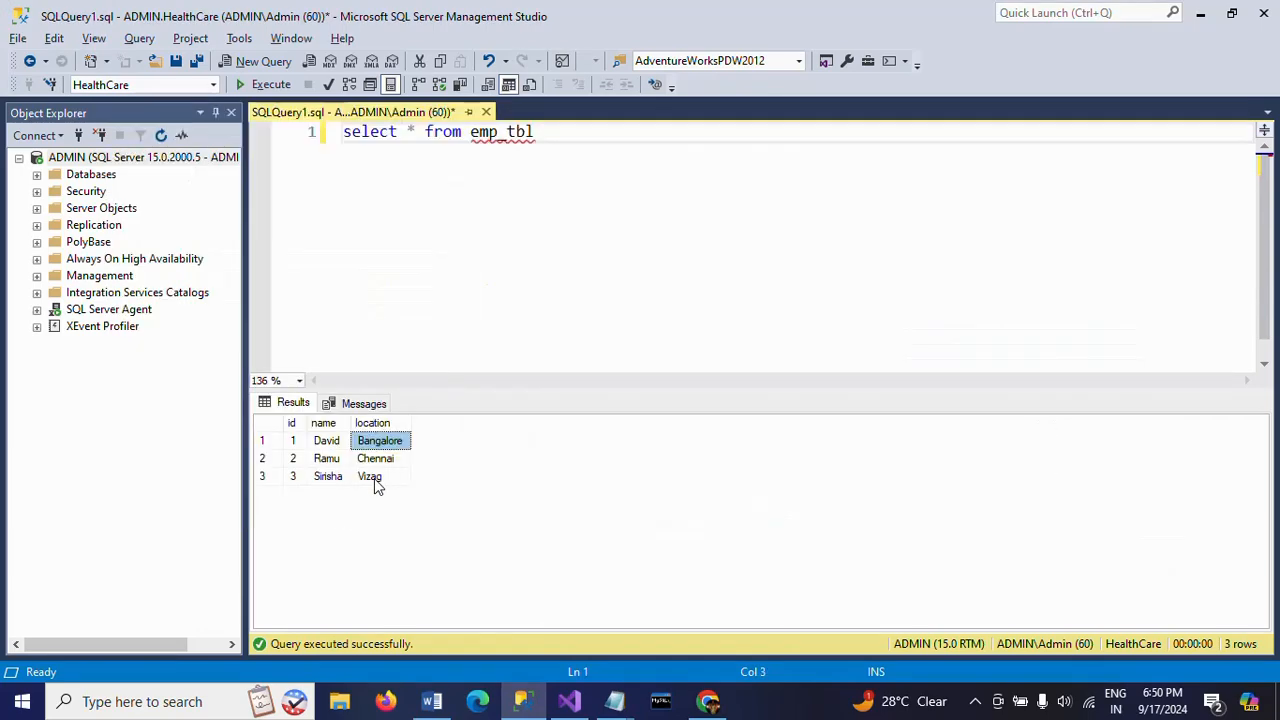
left_click(374, 478)
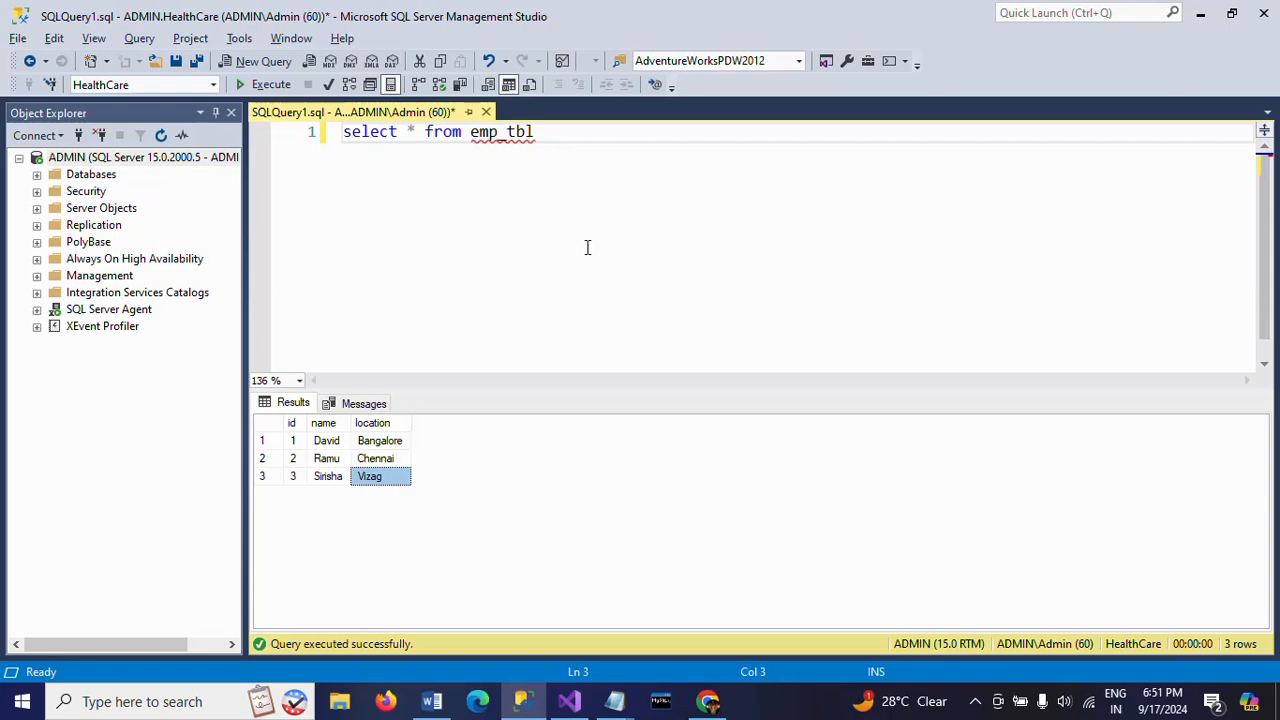
left_click(634, 220)
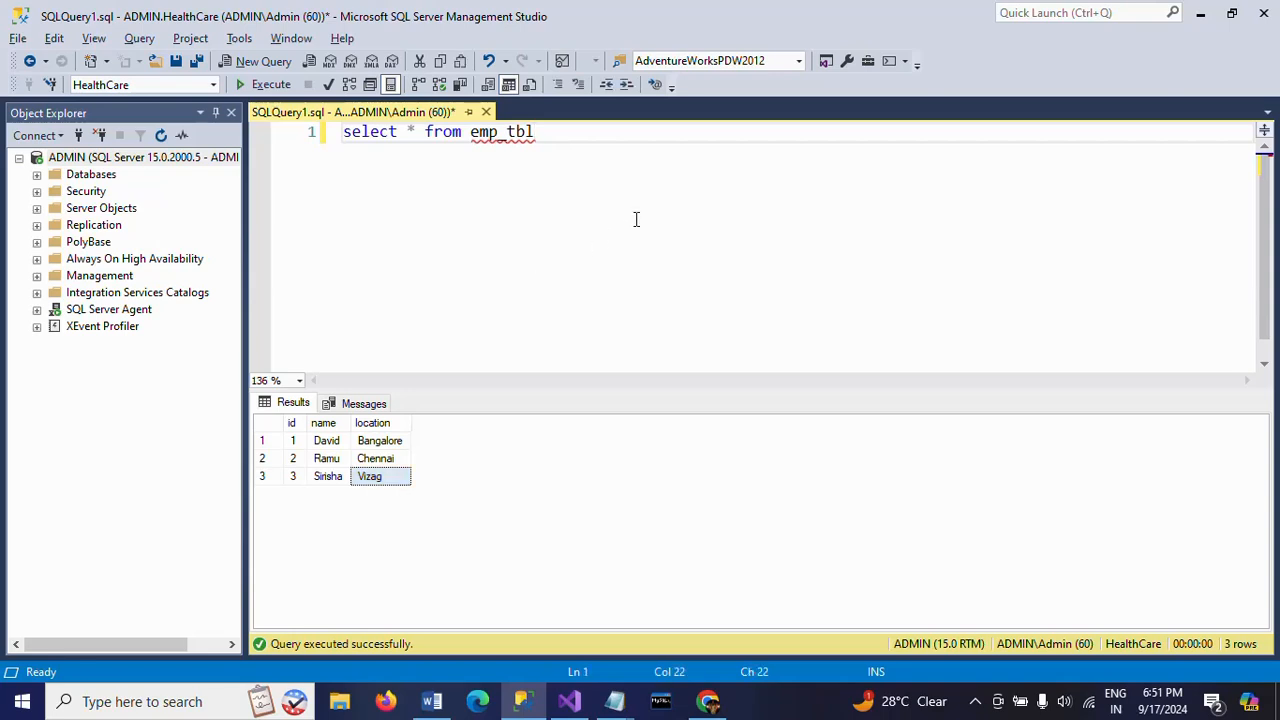
- Return to Emp.txt in Notepad and review the full REPLACE expression for the name column
key("alt+Tab")
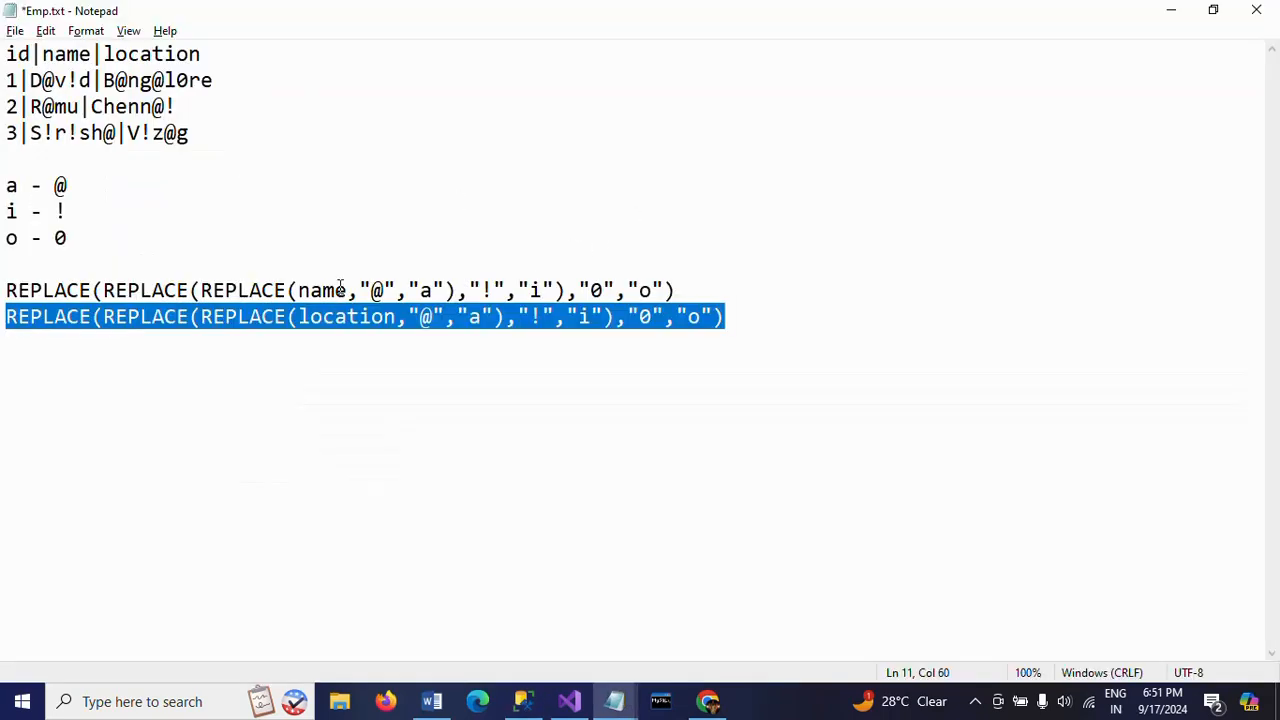
left_click(3, 283)
left_click(717, 285, "shift")
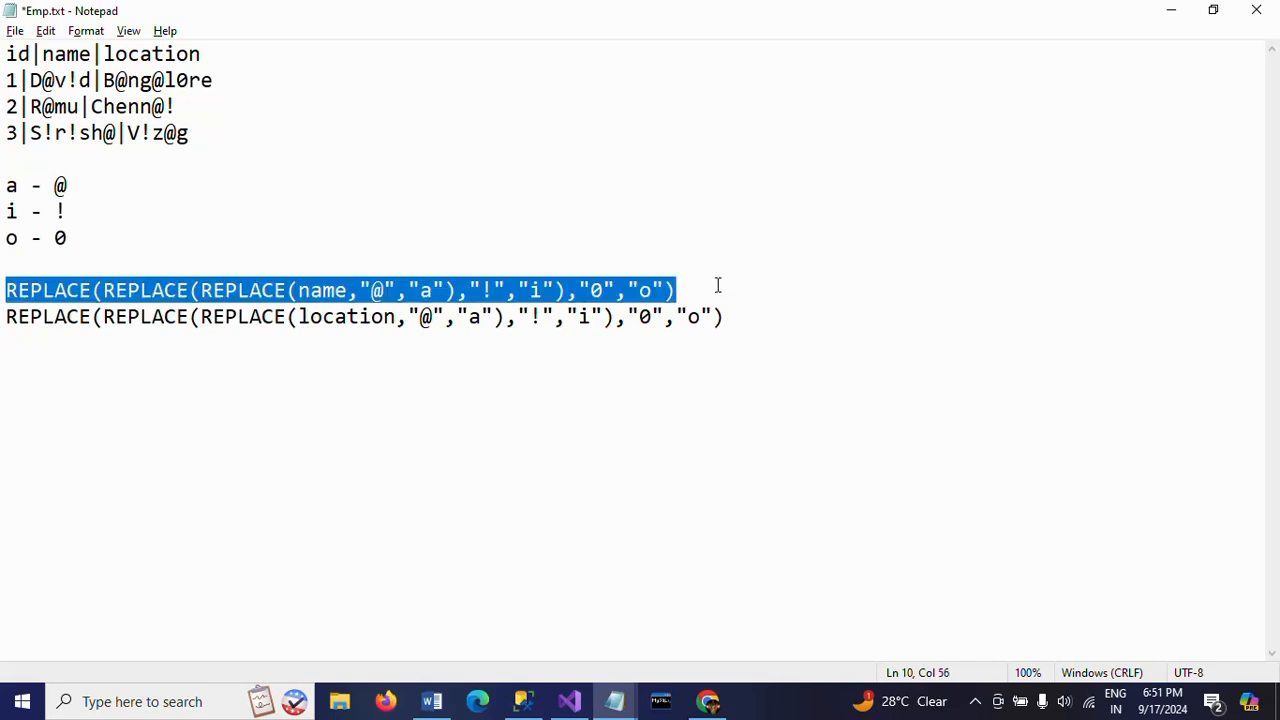
left_click(717, 285)
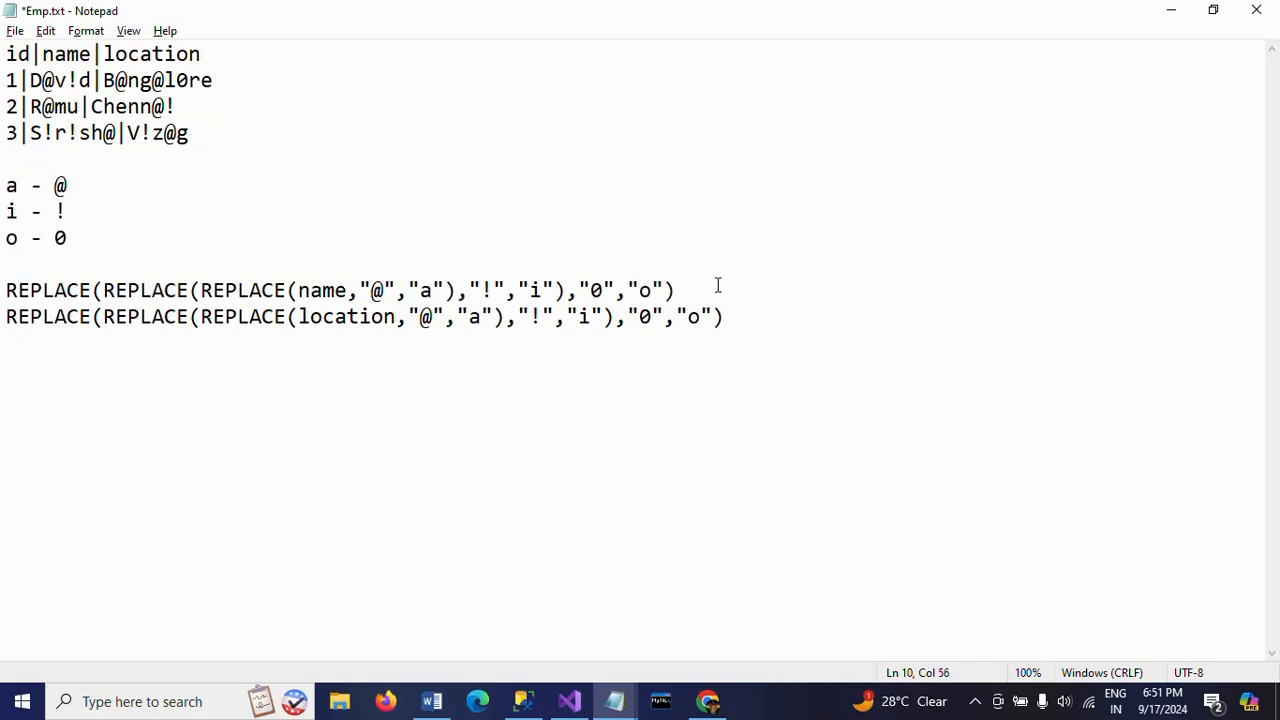